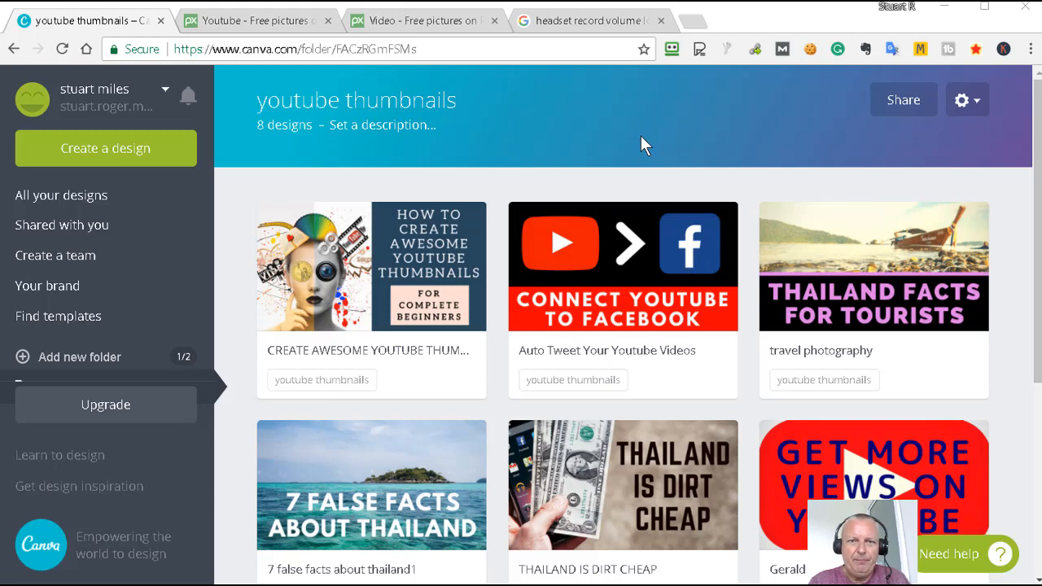
Switch to Pixabay and compare the first image results of the "youtube" and "video" searches.
mouse_move(338, 244)
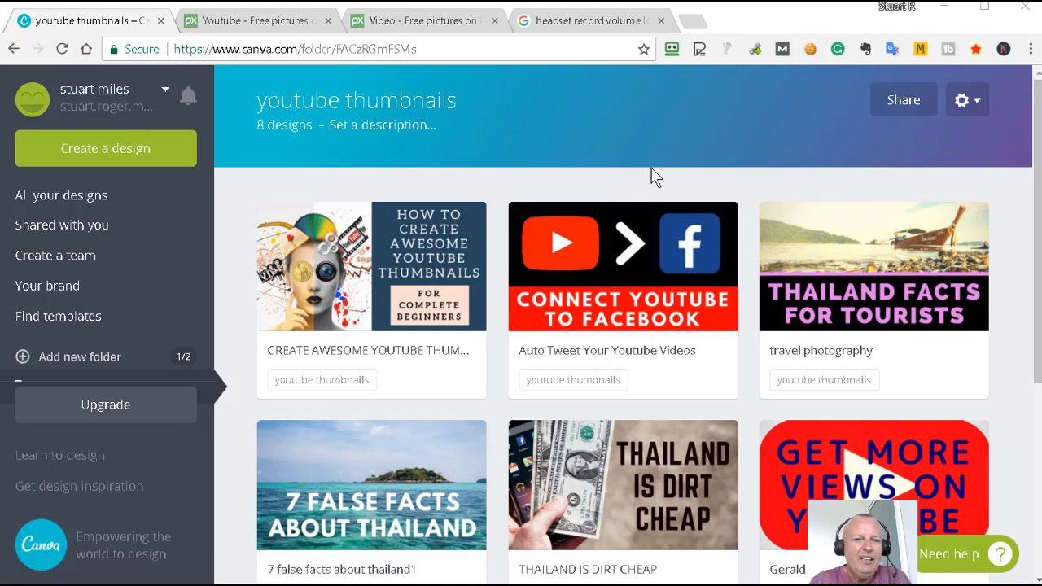
mouse_move(366, 285)
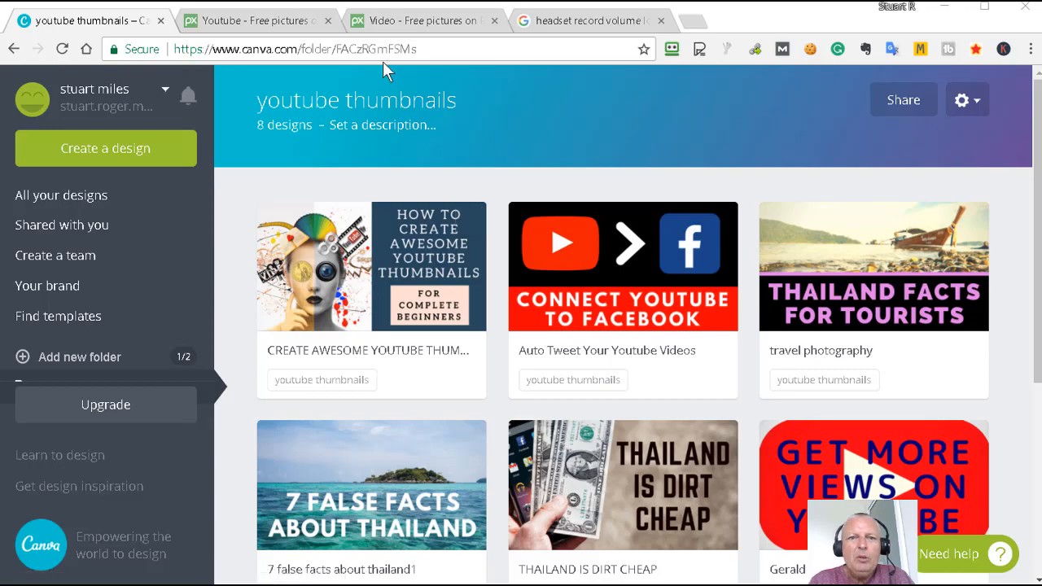
click(257, 27)
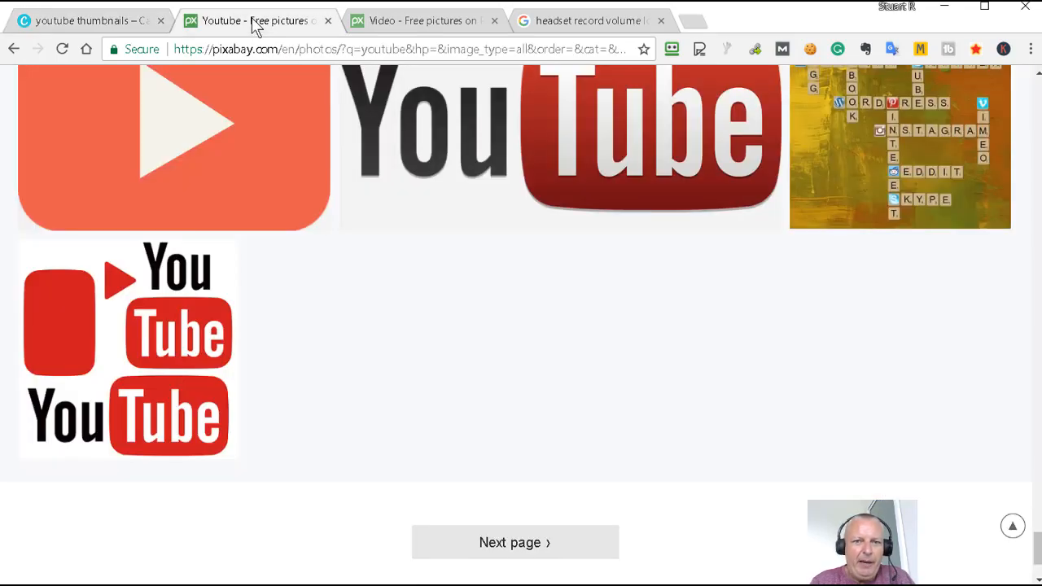
scroll(705, 291, up, 10)
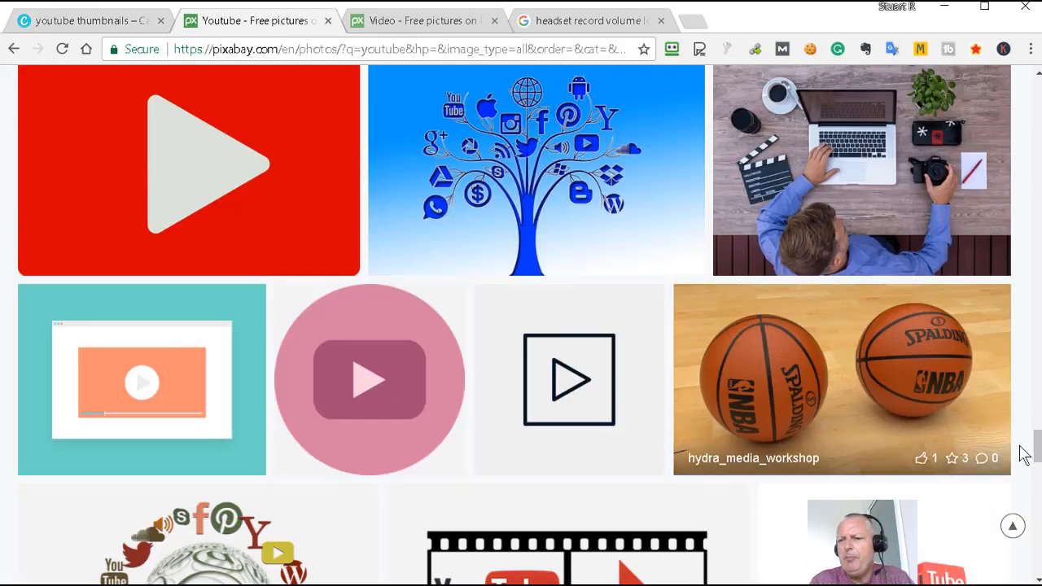
scroll(1032, 436, up, 10)
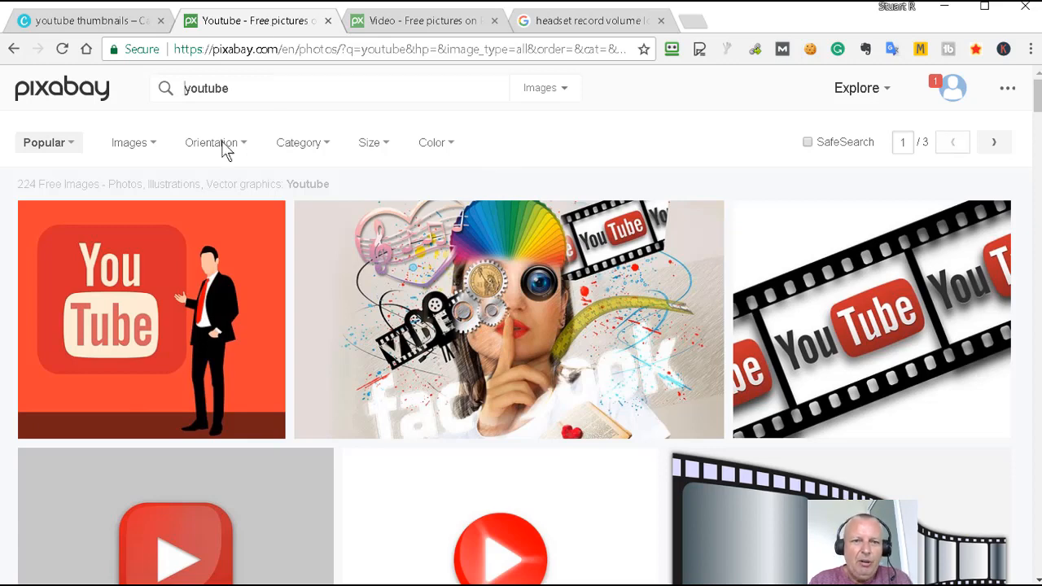
click(406, 23)
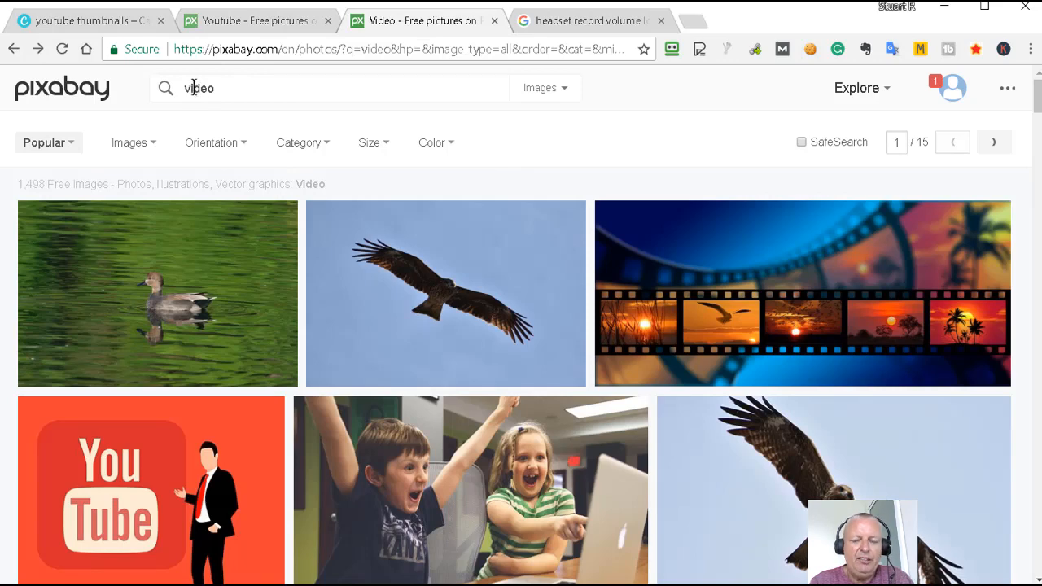
click(272, 25)
Examine the free "youtube" images on Pixabay for pictures suited to a video thumbnail.
scroll(761, 260, down, 1)
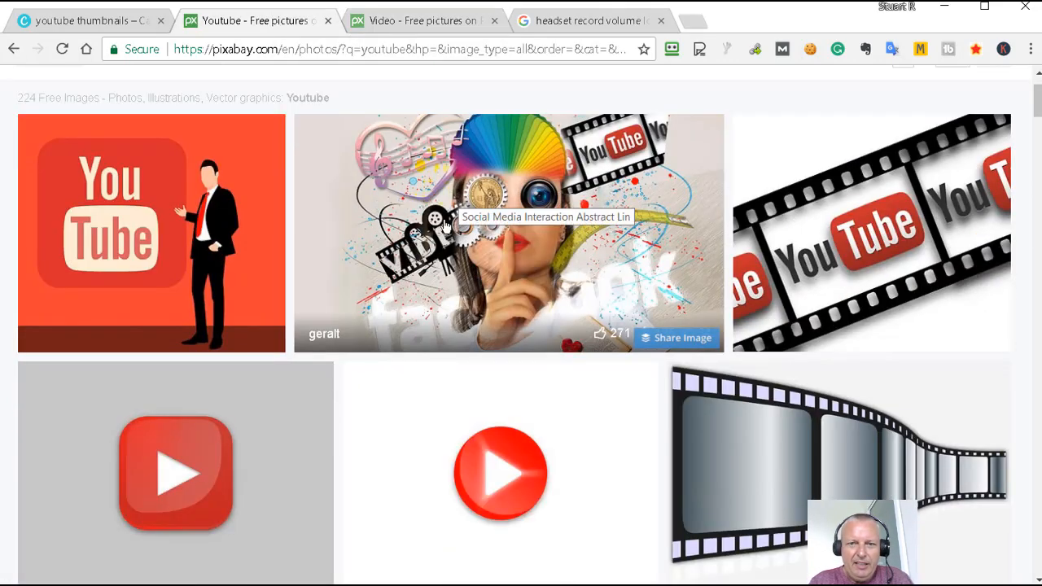
scroll(888, 193, down, 1)
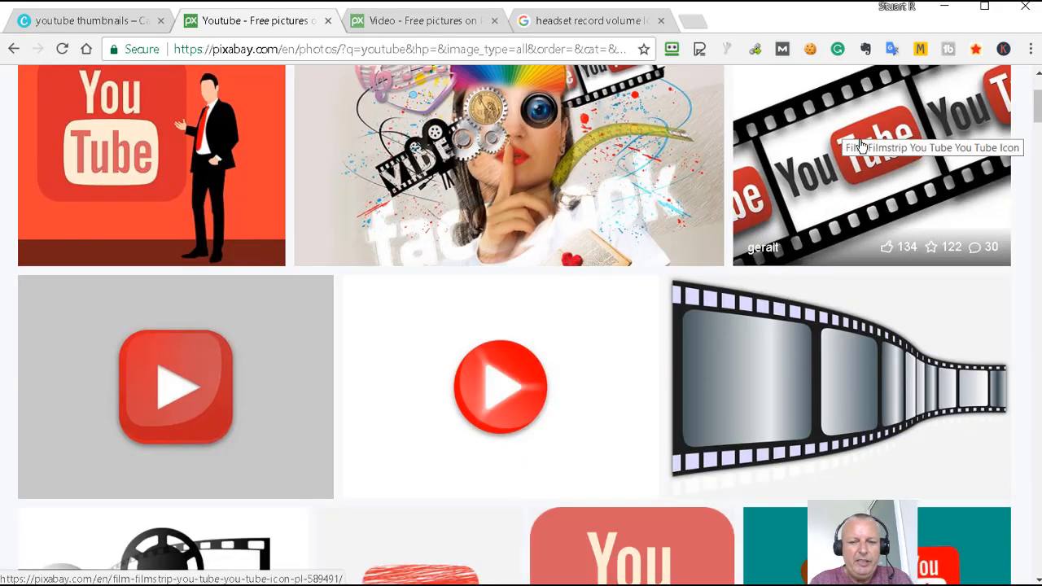
scroll(861, 150, down, 3)
scroll(810, 202, down, 4)
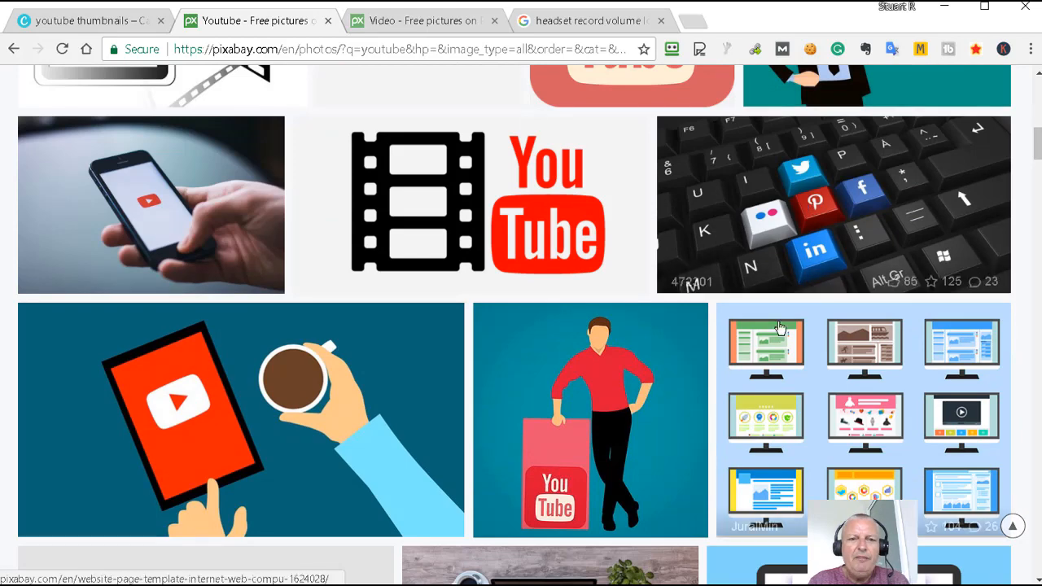
scroll(859, 286, down, 3)
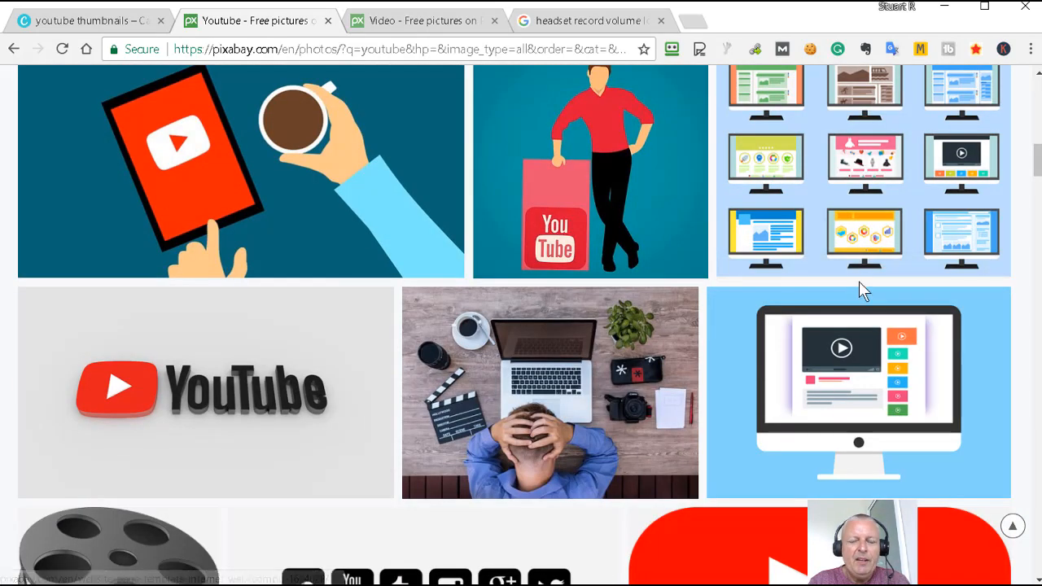
scroll(858, 281, down, 1)
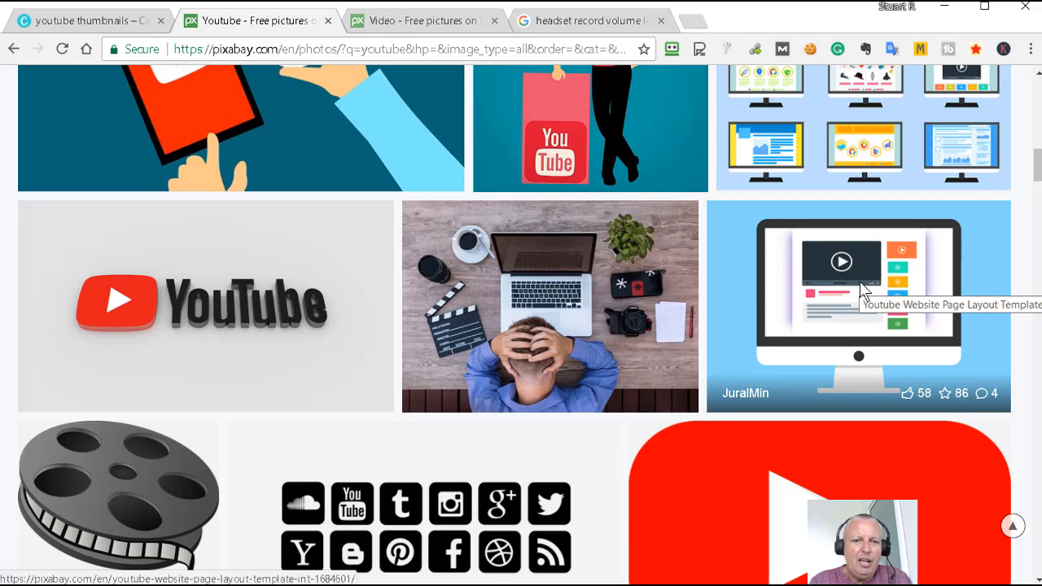
scroll(861, 289, down, 1)
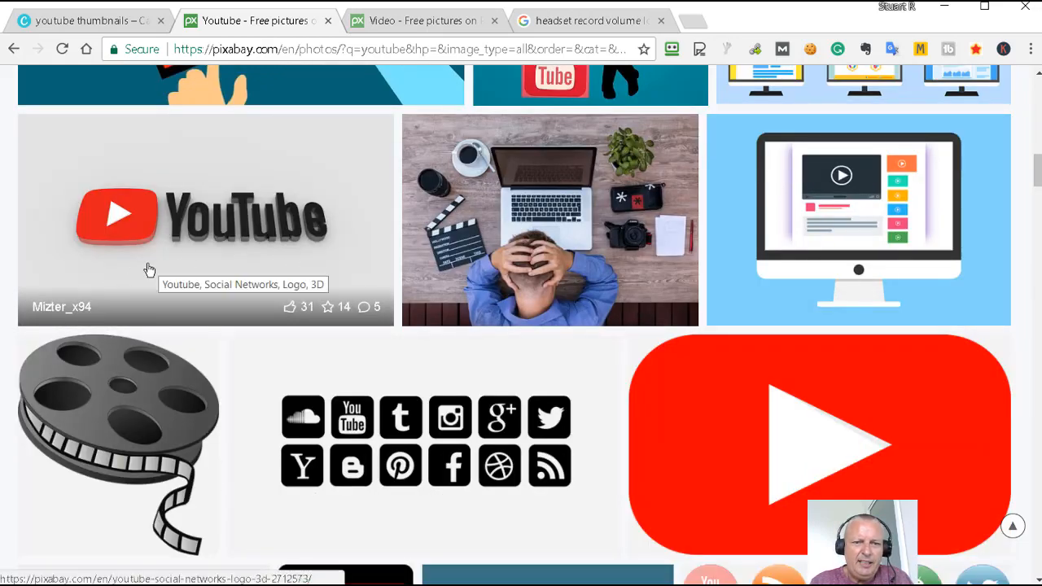
scroll(788, 208, down, 8)
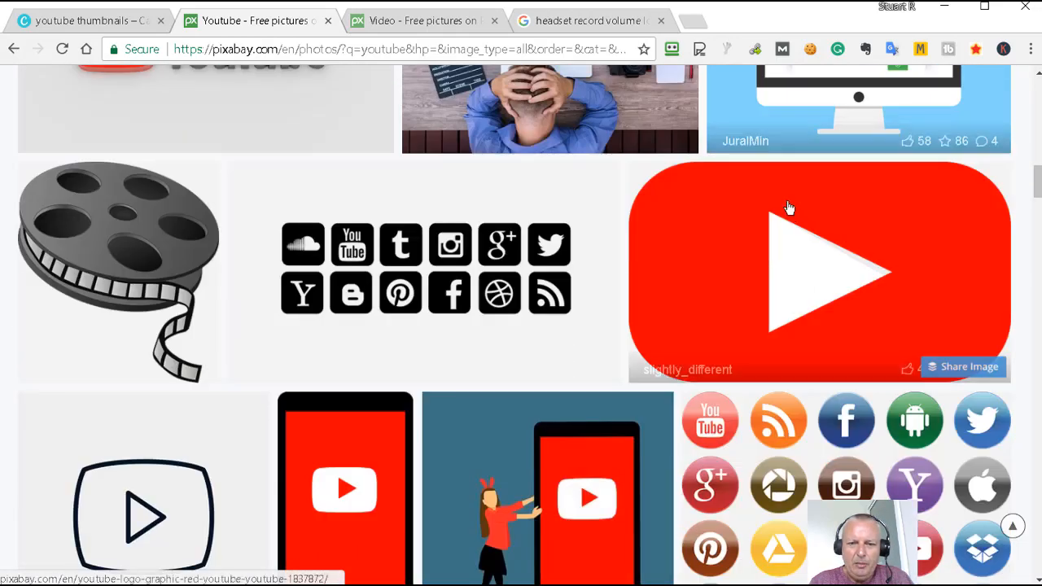
scroll(869, 234, down, 14)
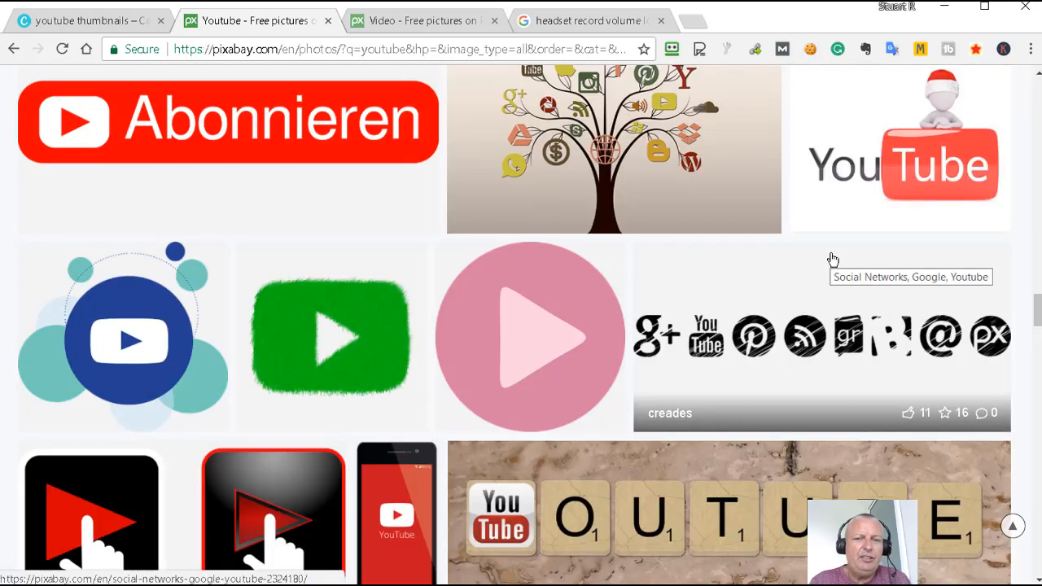
Look through Pixabay's "video" image results and open the illustration of the woman's face with coin and lens eyes.
click(82, 22)
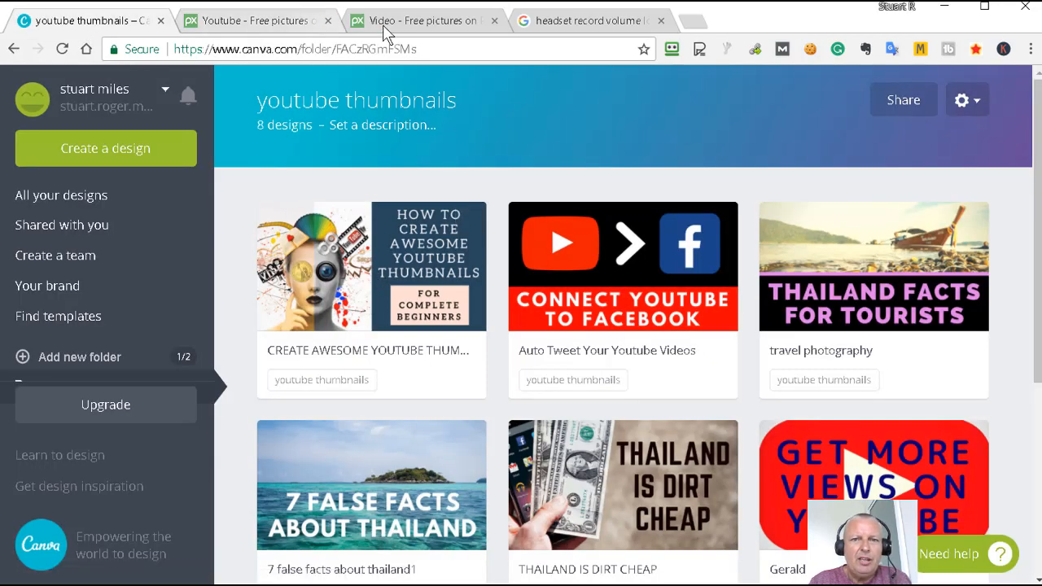
click(415, 23)
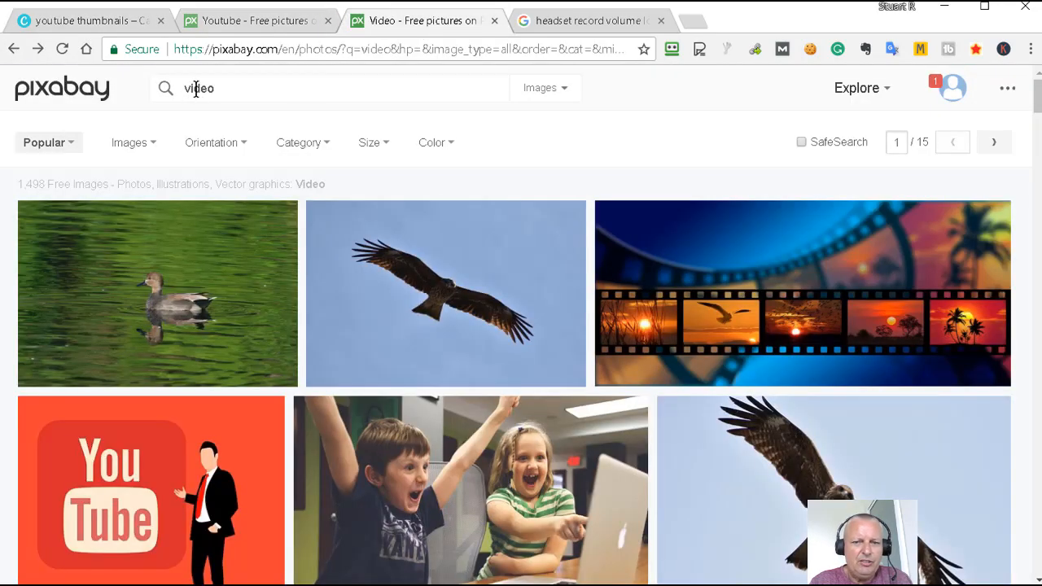
scroll(822, 268, down, 15)
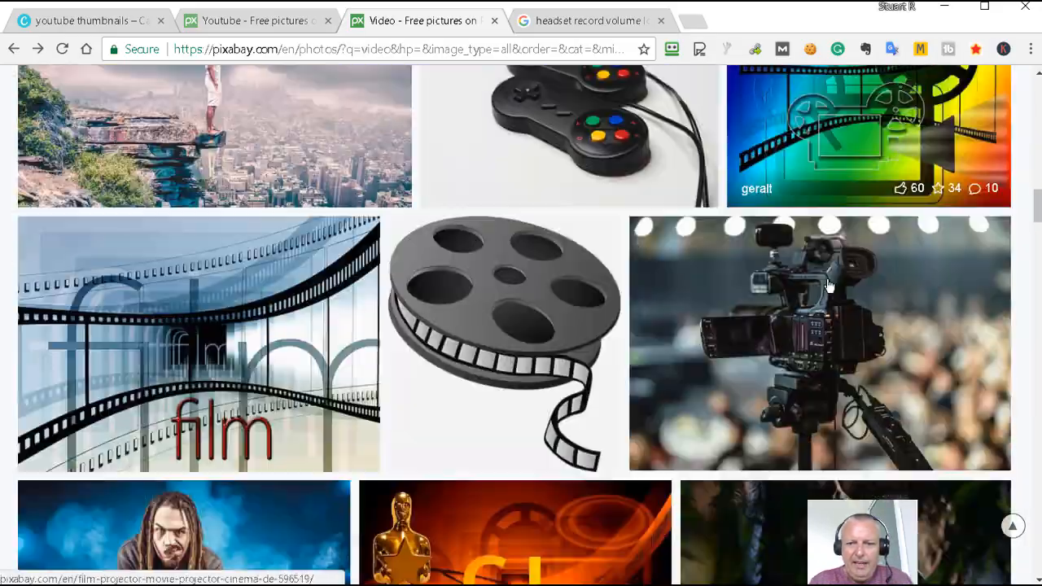
scroll(830, 281, down, 20)
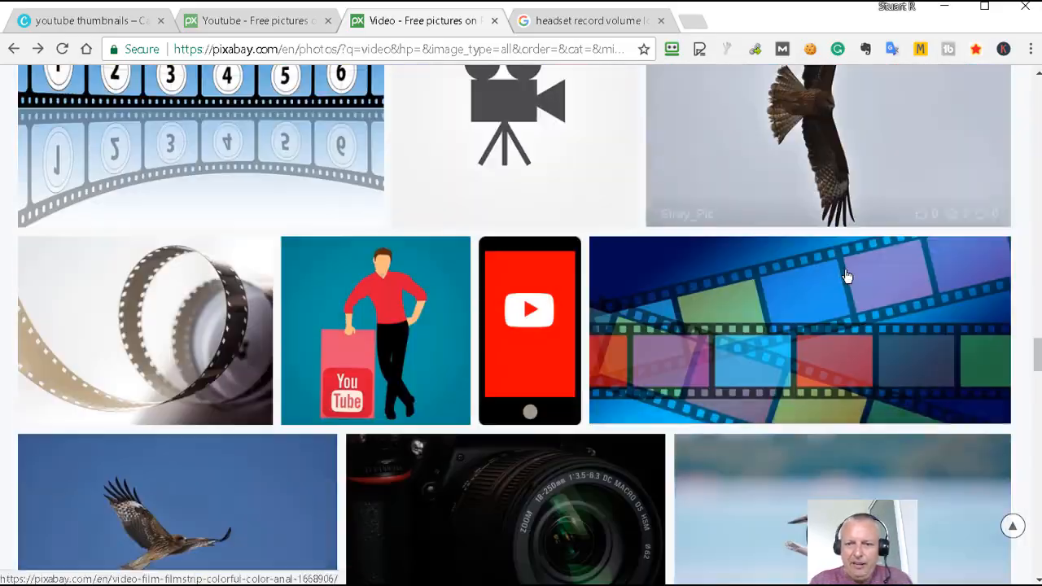
scroll(847, 277, down, 10)
scroll(618, 341, up, 6)
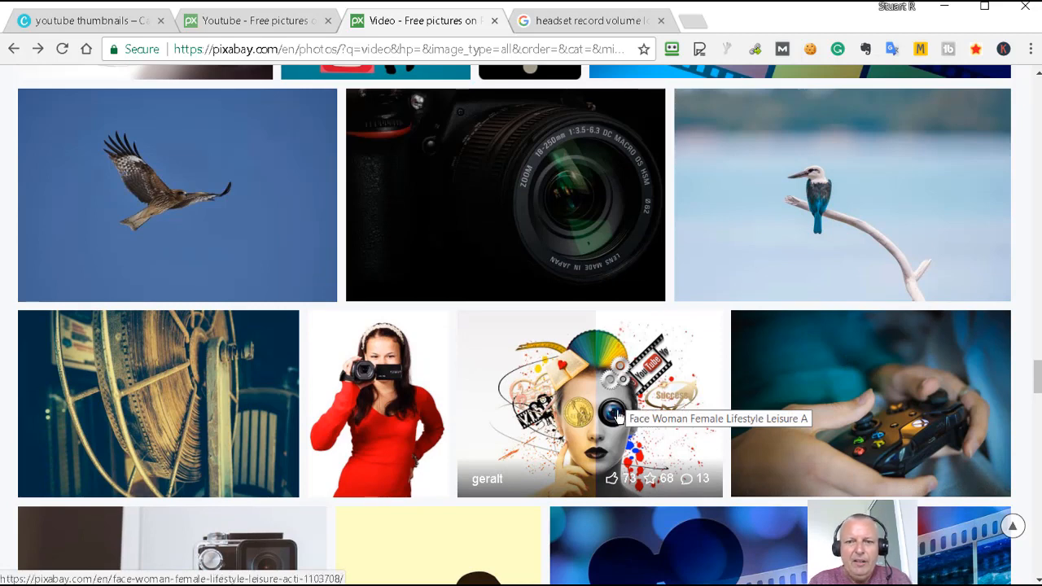
click(607, 398)
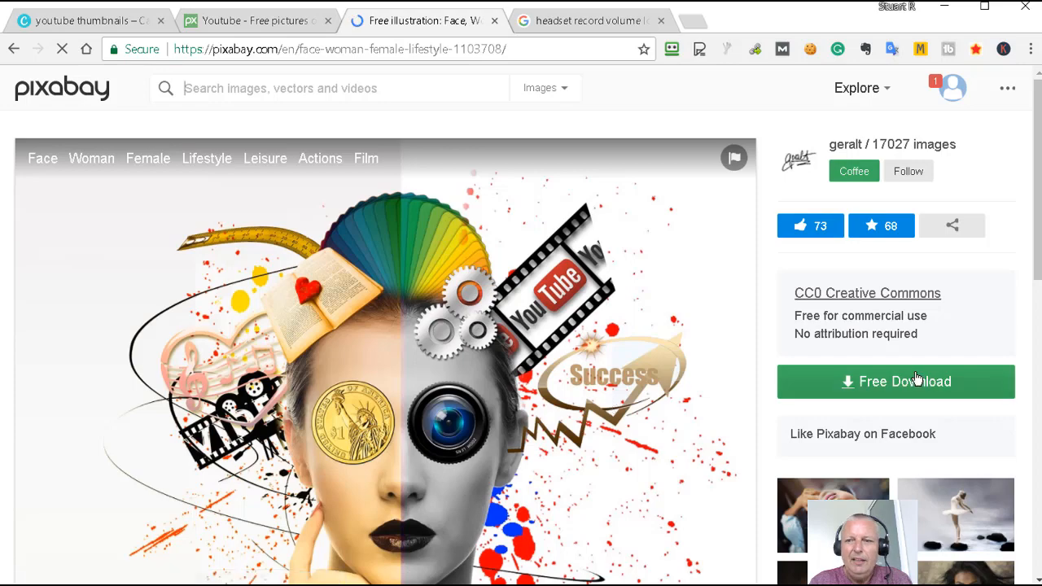
Show the free download sizes of the woman's face illustration and review them with the licence details.
click(886, 385)
scroll(911, 366, down, 2)
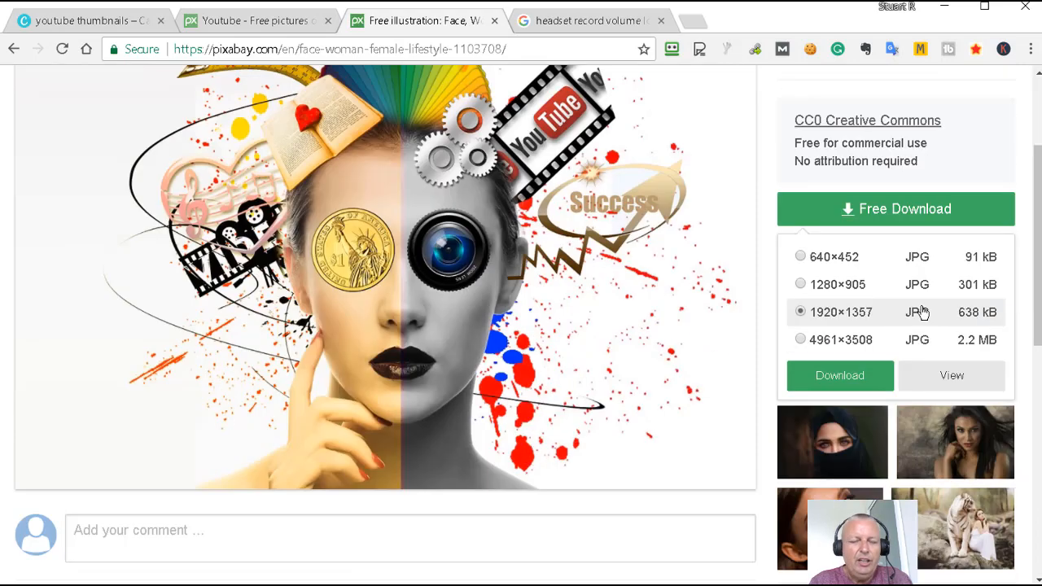
scroll(855, 309, up, 2)
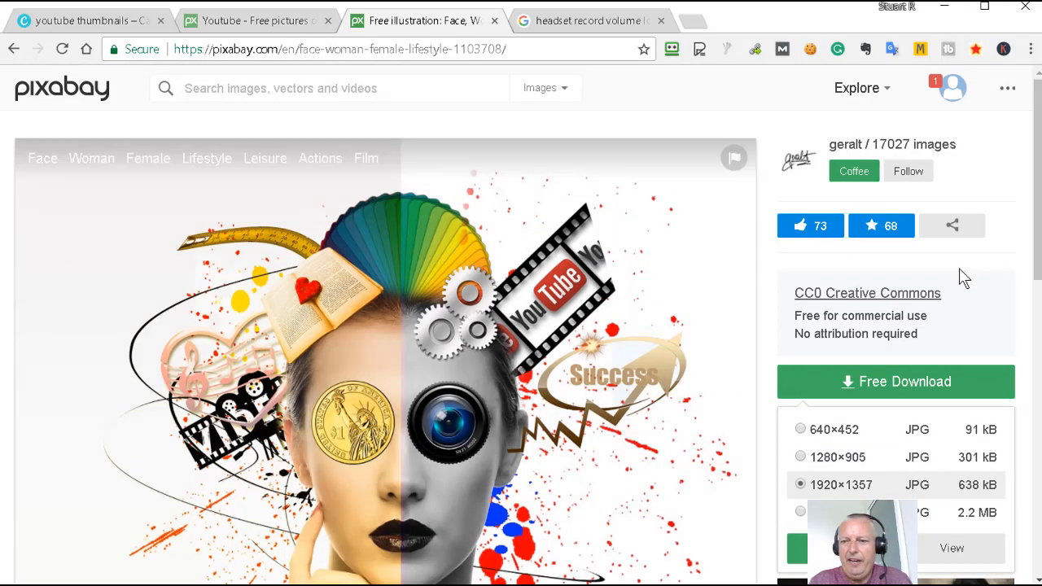
scroll(832, 334, down, 1)
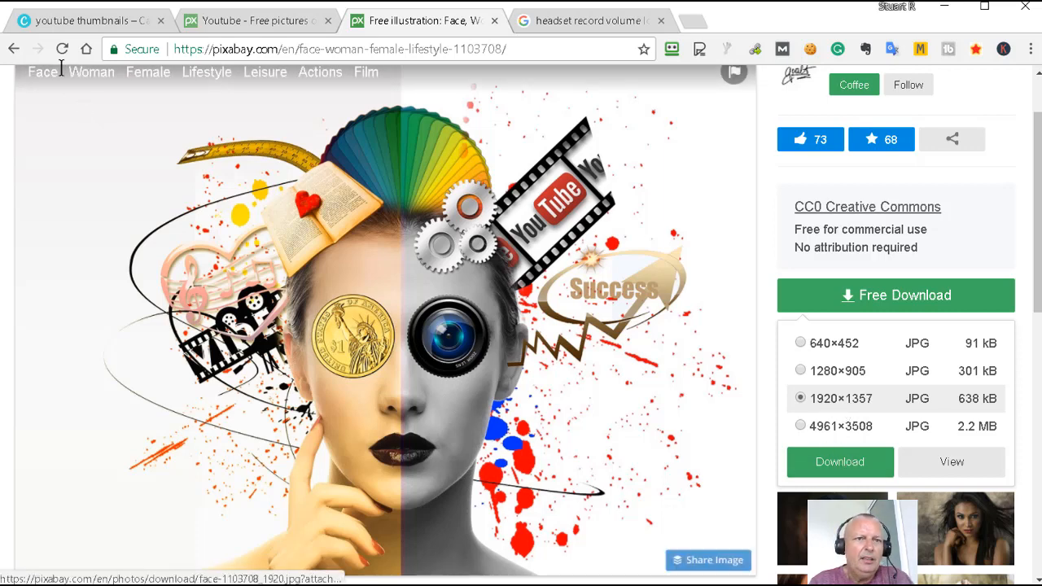
Switch to Canva, look over the available design types and create a new blank YouTube Thumbnail design.
click(70, 27)
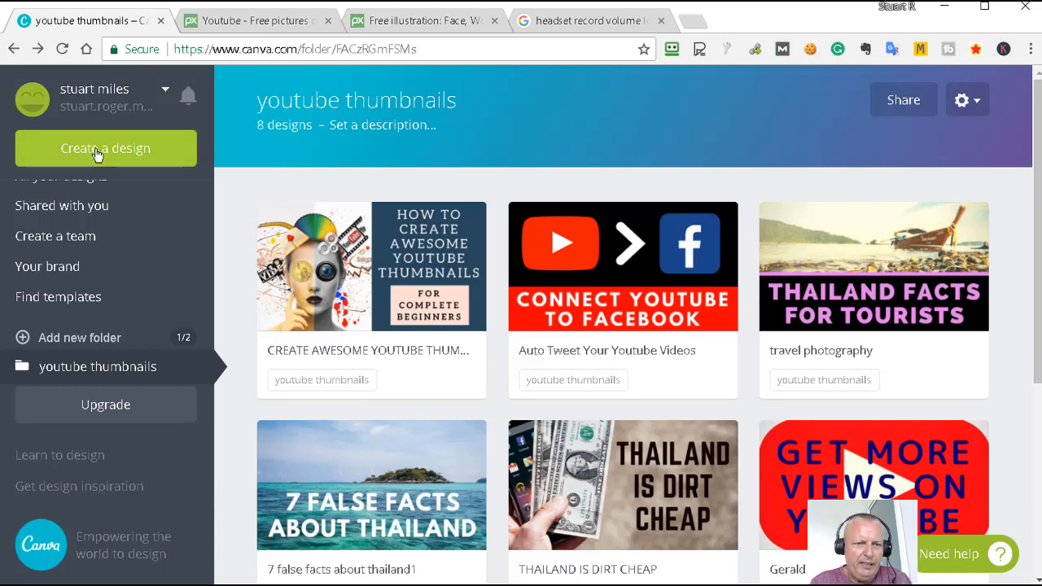
middle_click(99, 155)
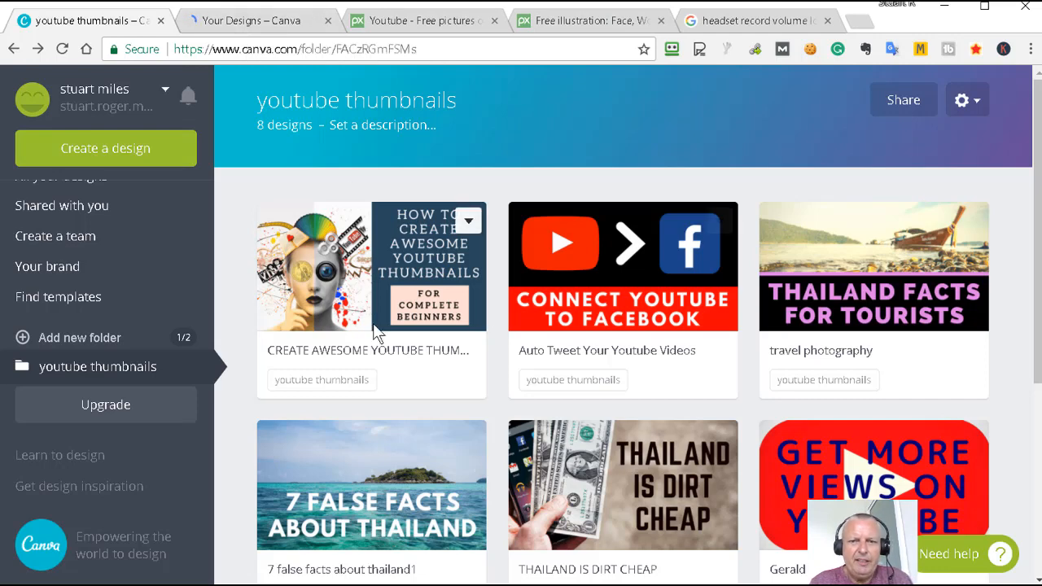
click(253, 24)
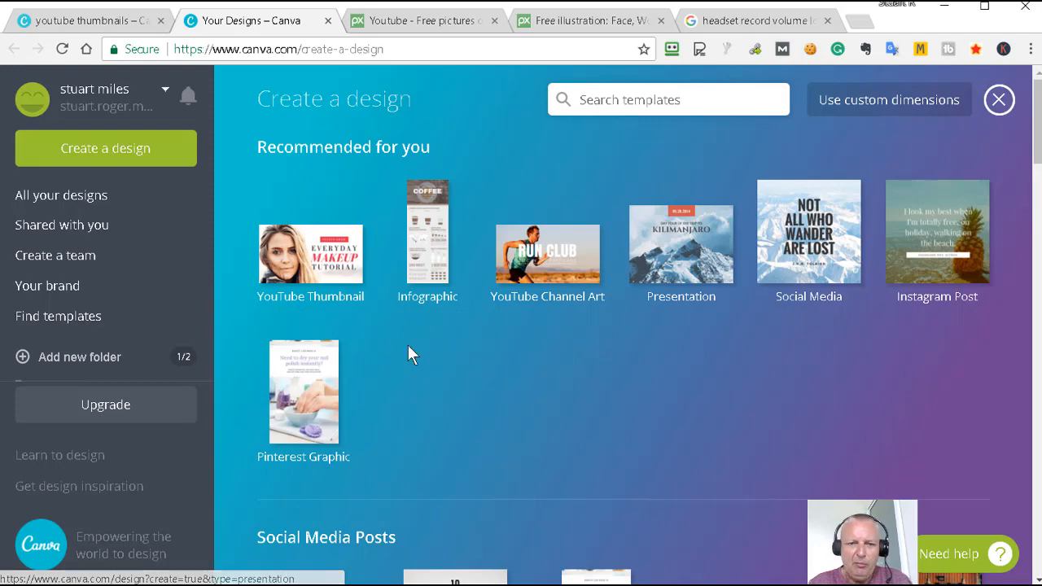
scroll(431, 348, down, 10)
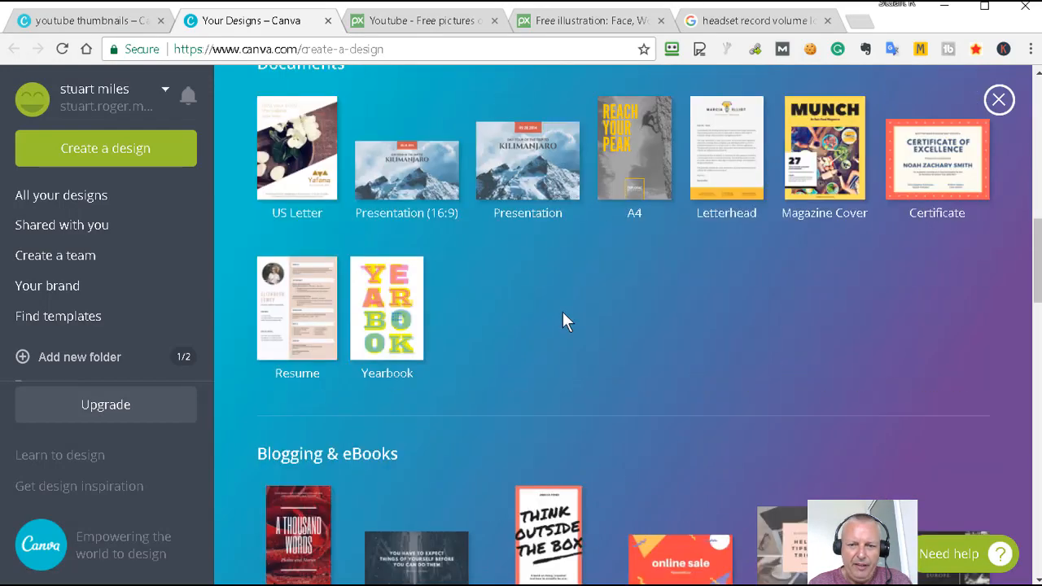
scroll(573, 342, down, 5)
scroll(586, 395, up, 15)
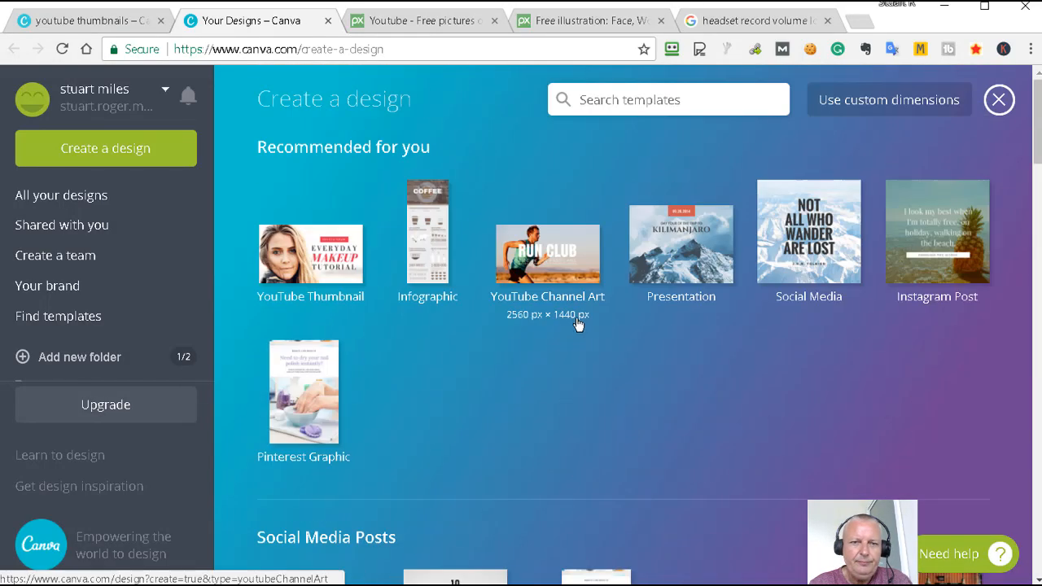
click(319, 257)
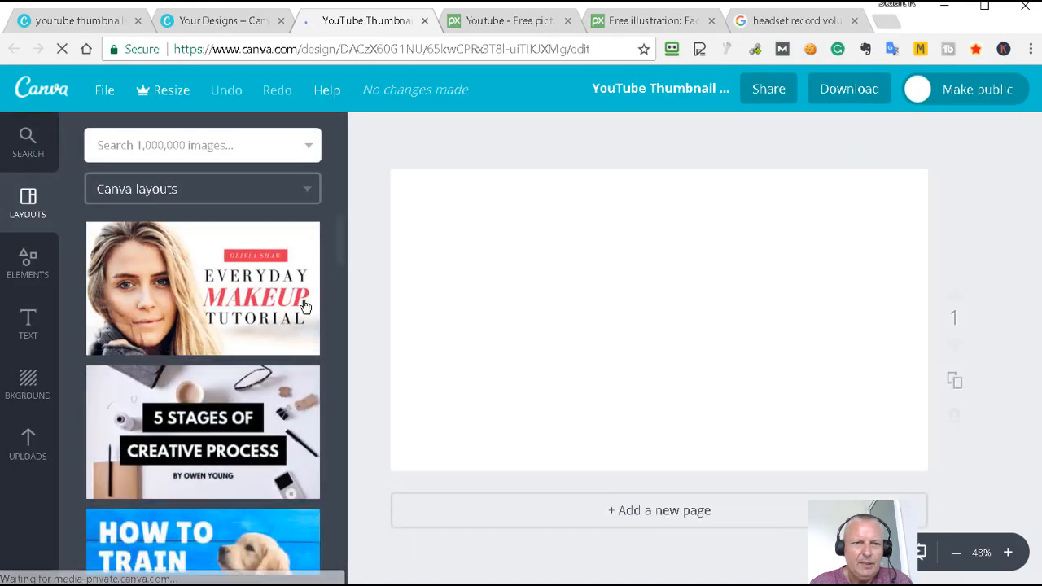
Apply the free "Hiking the Canadian Rockies" layout to the blank page and compare it with the finished example in the youtube thumbnails folder.
scroll(241, 333, down, 7)
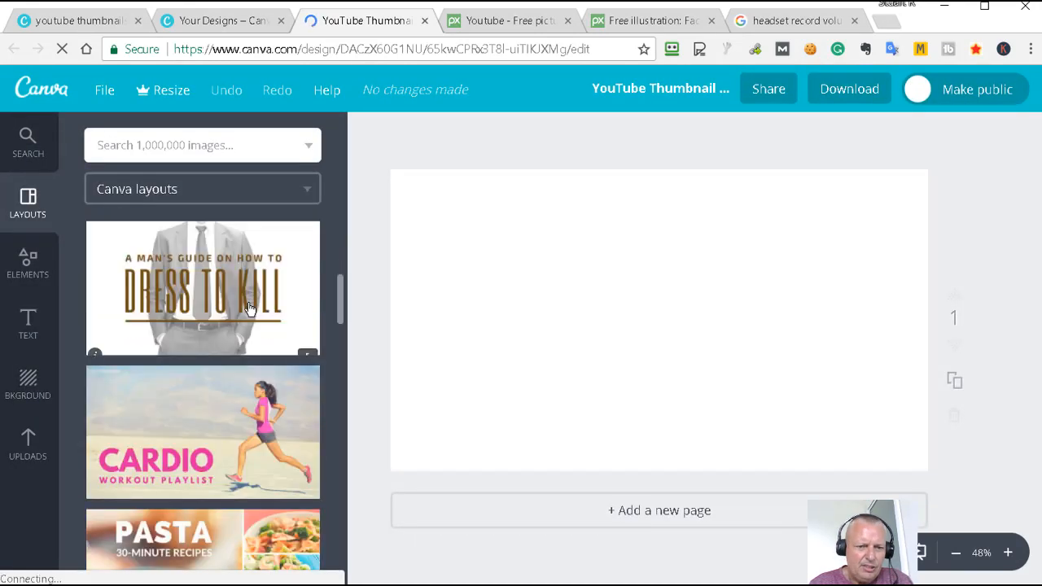
scroll(279, 332, down, 10)
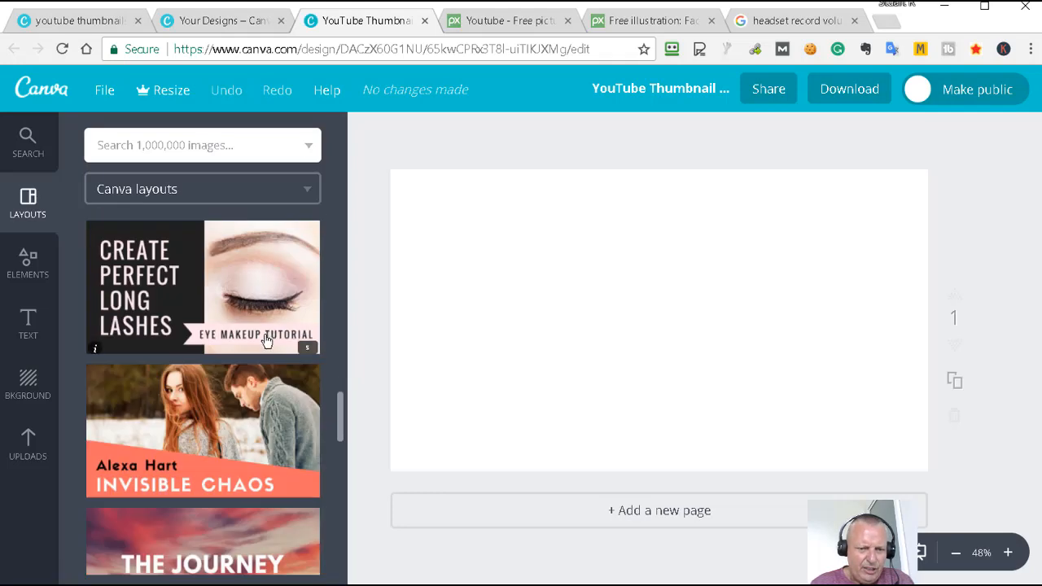
scroll(261, 352, down, 8)
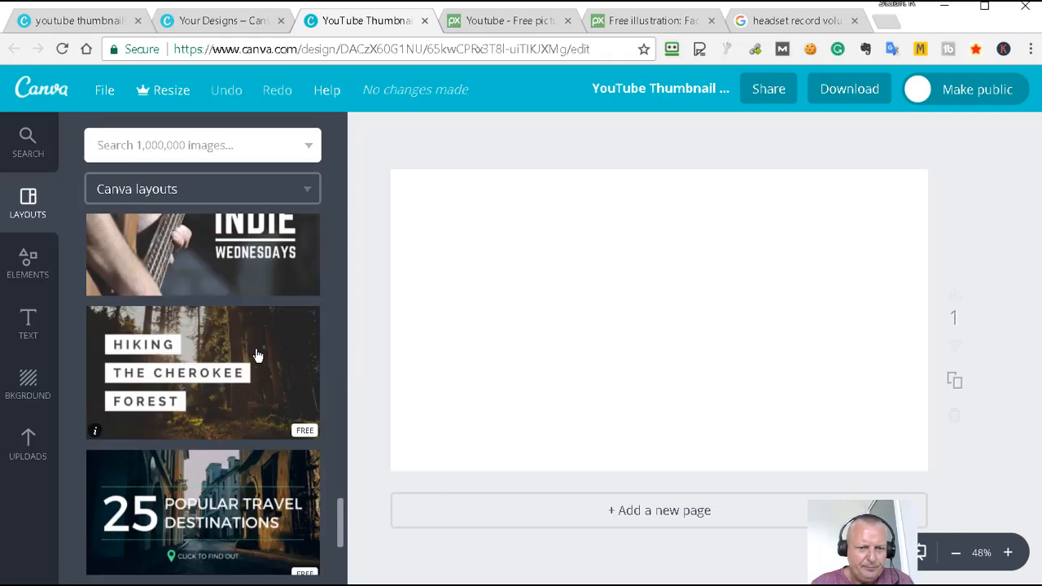
scroll(256, 356, down, 3)
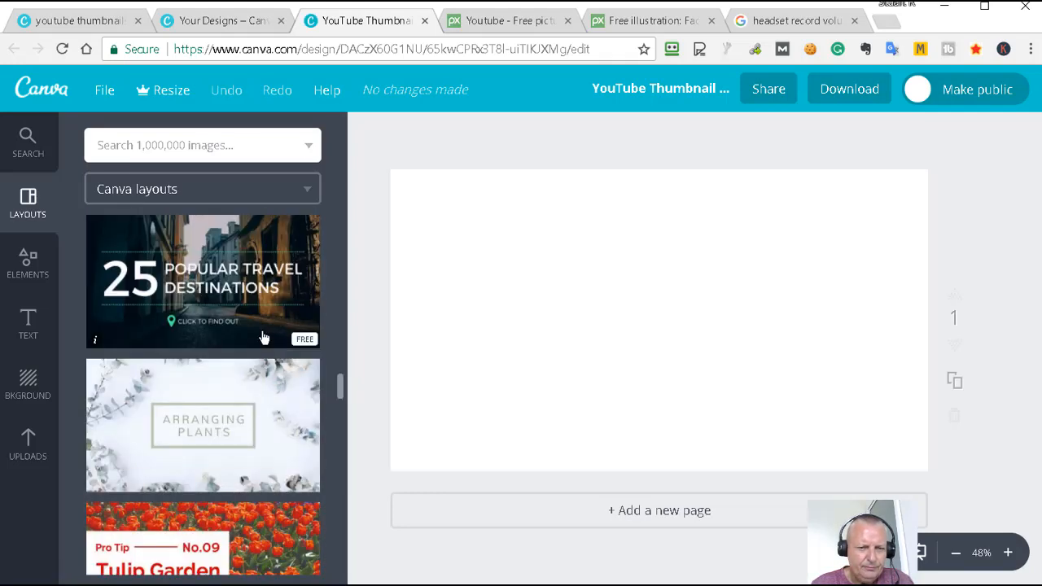
scroll(264, 341, down, 2)
scroll(264, 341, down, 1)
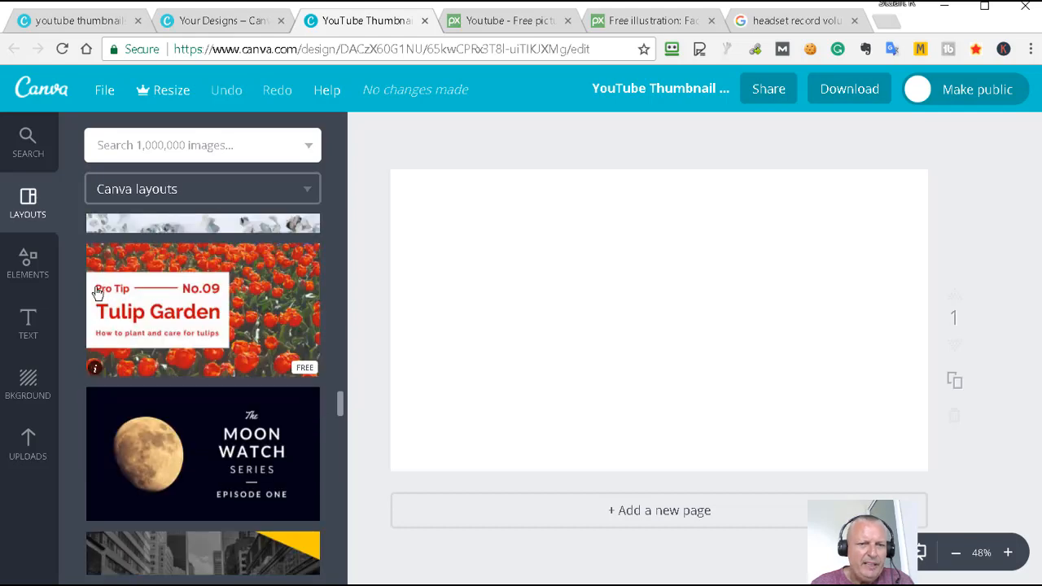
scroll(193, 336, down, 1)
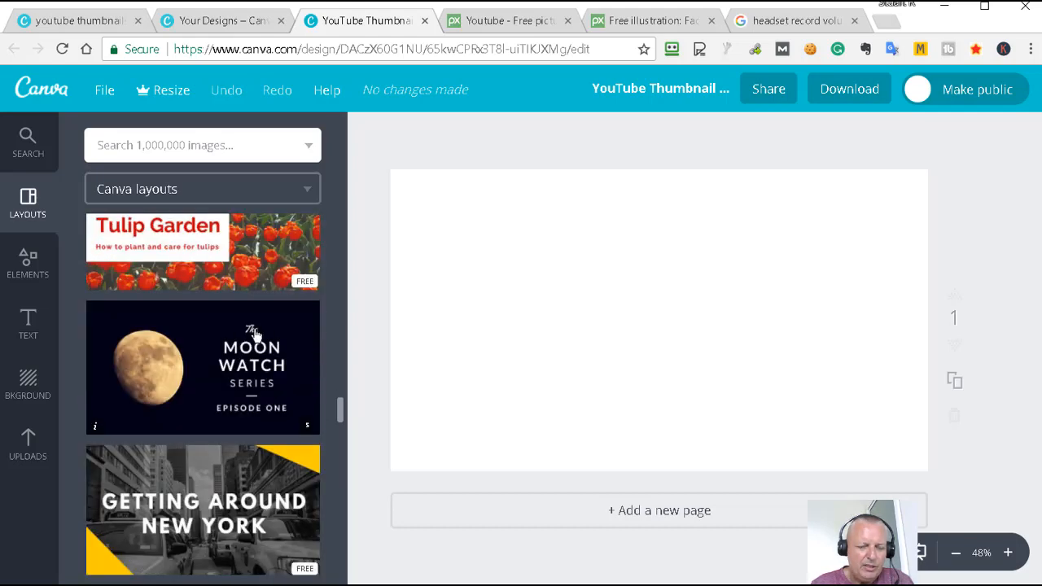
scroll(252, 370, down, 3)
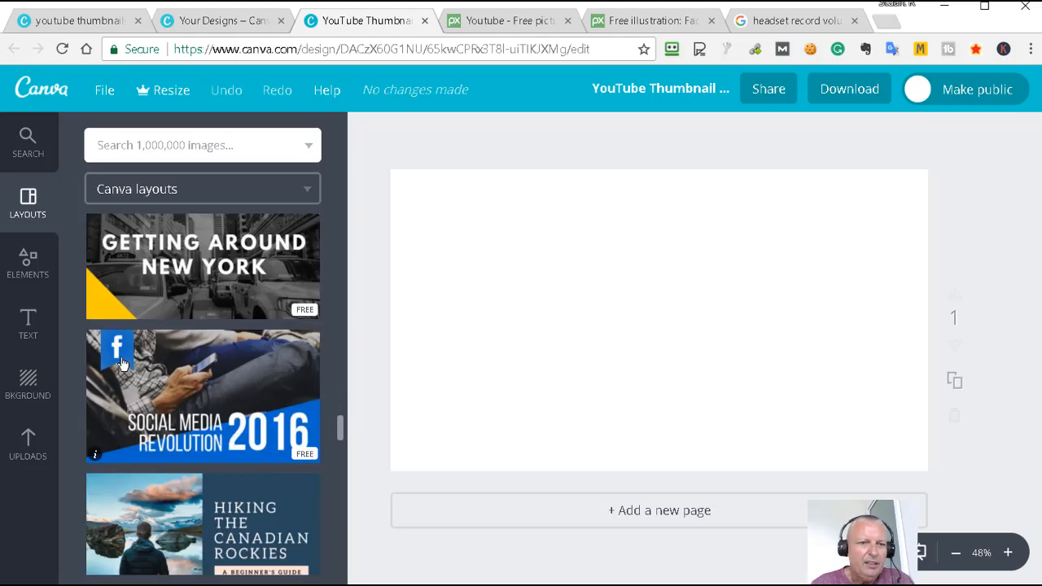
scroll(234, 350, down, 1)
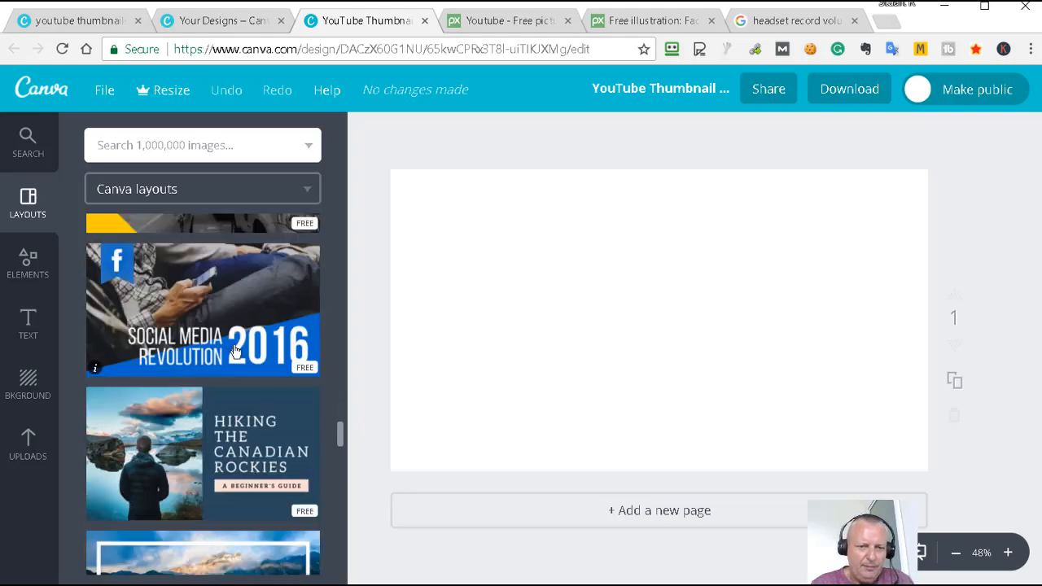
scroll(234, 350, down, 1)
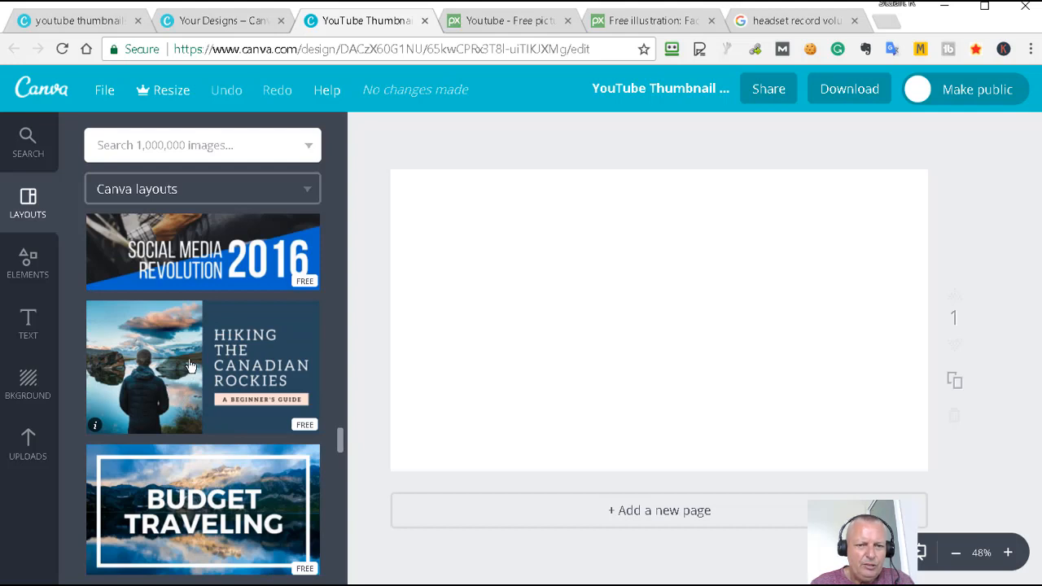
click(190, 363)
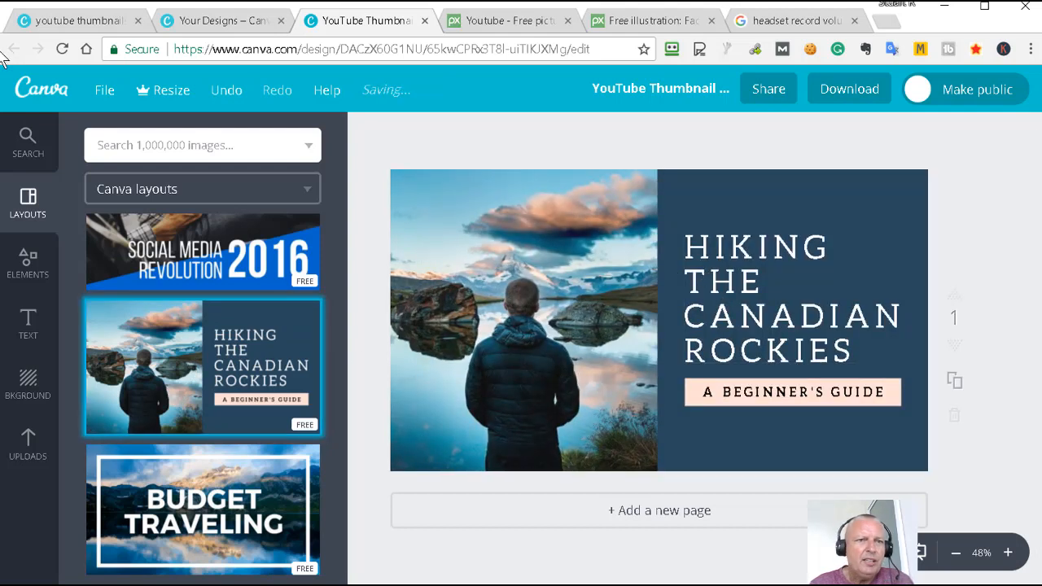
click(64, 24)
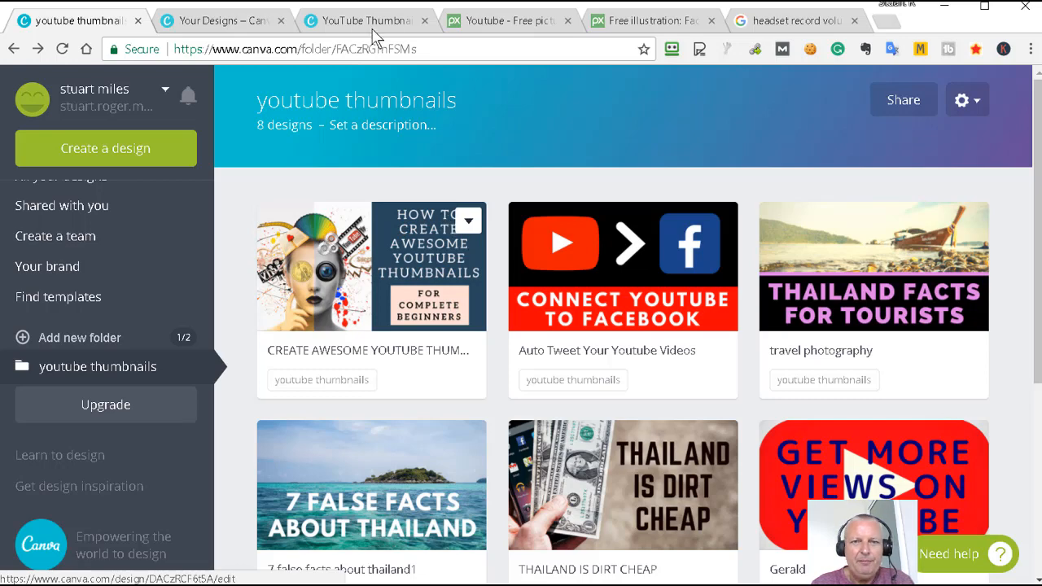
click(362, 23)
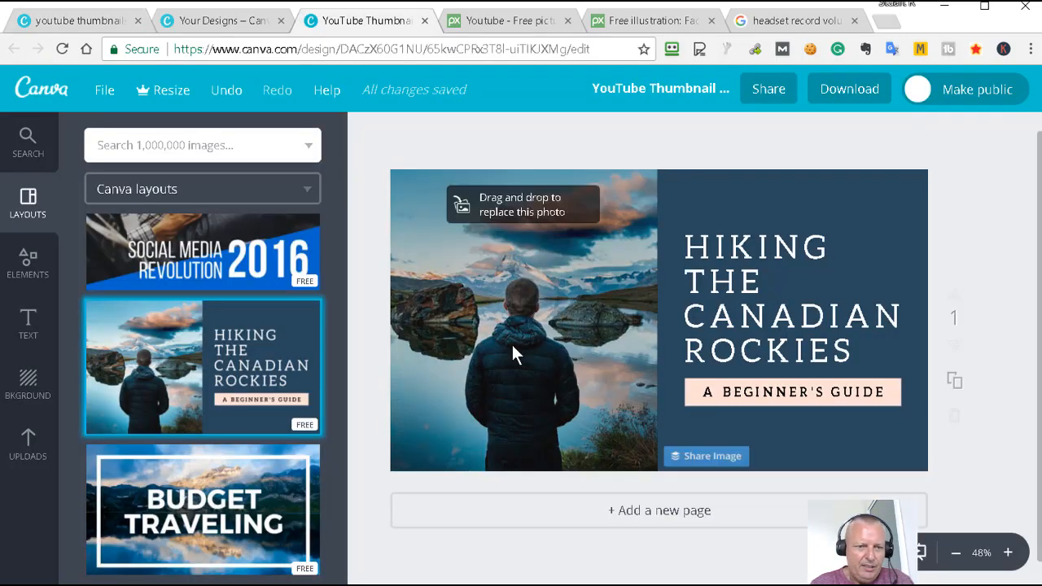
Show the uploaded images and look over the picture files in the Downloads folder that can be uploaded.
click(23, 447)
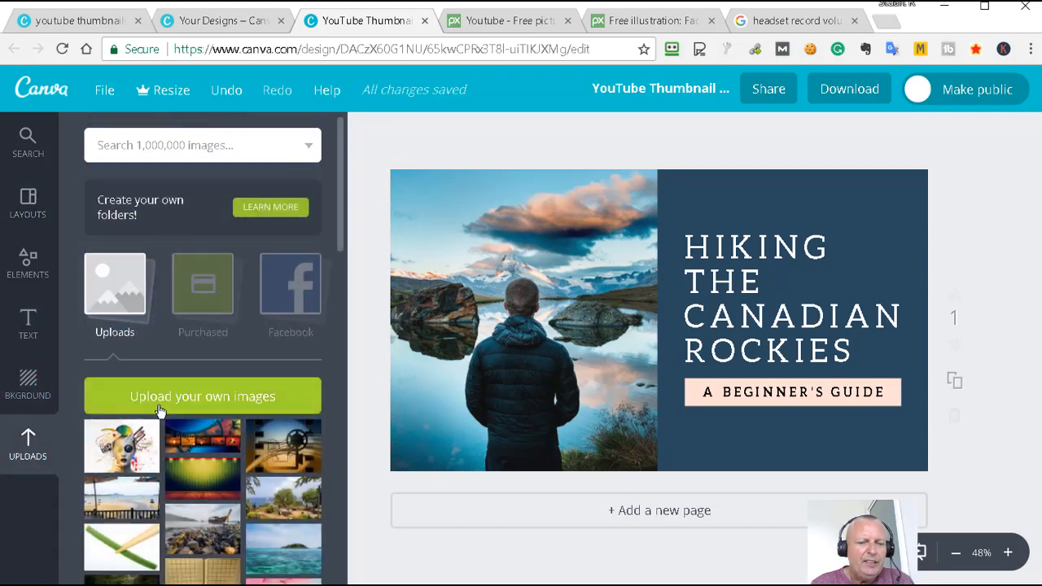
click(171, 398)
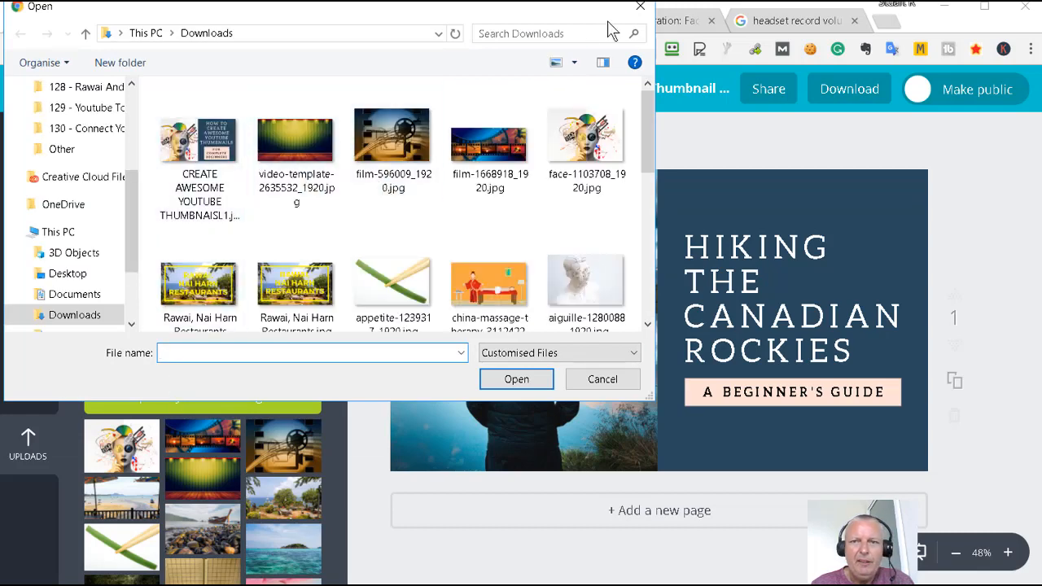
click(633, 10)
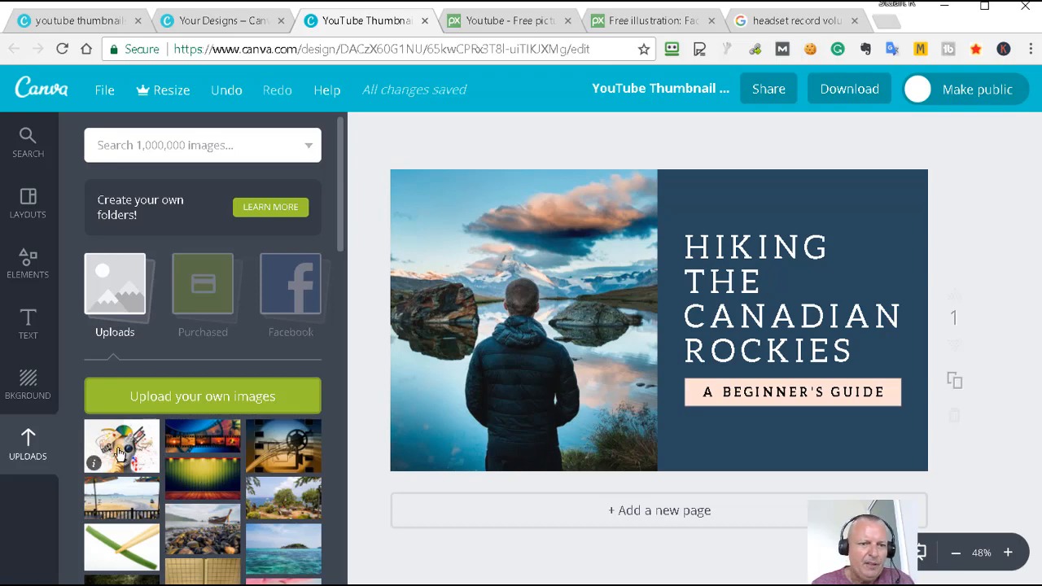
Replace the layout's mountain photo with the uploaded woman's face illustration and shift the picture slightly left within its frame.
drag(122, 452, 525, 325)
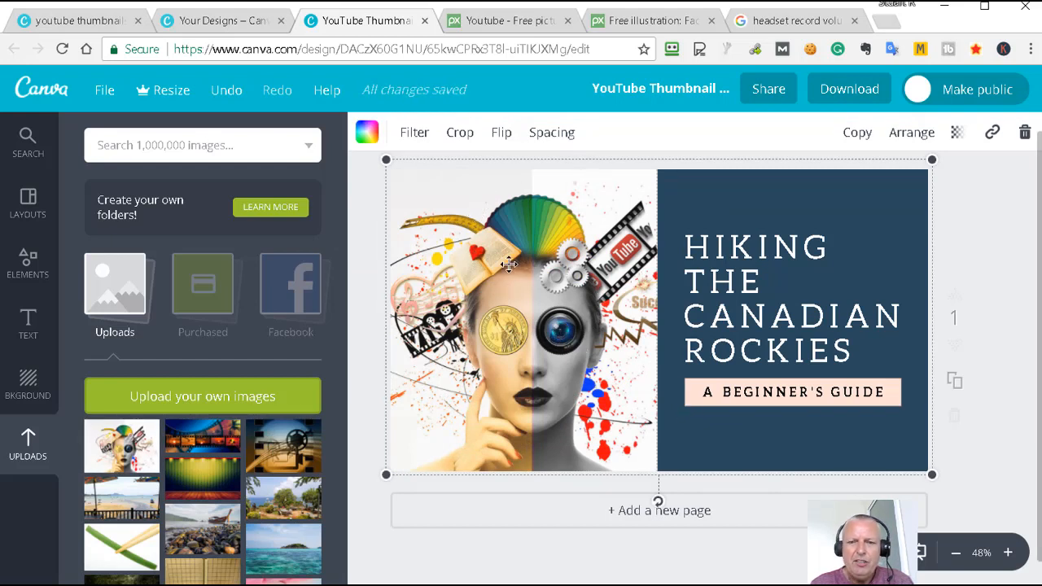
double_click(489, 303)
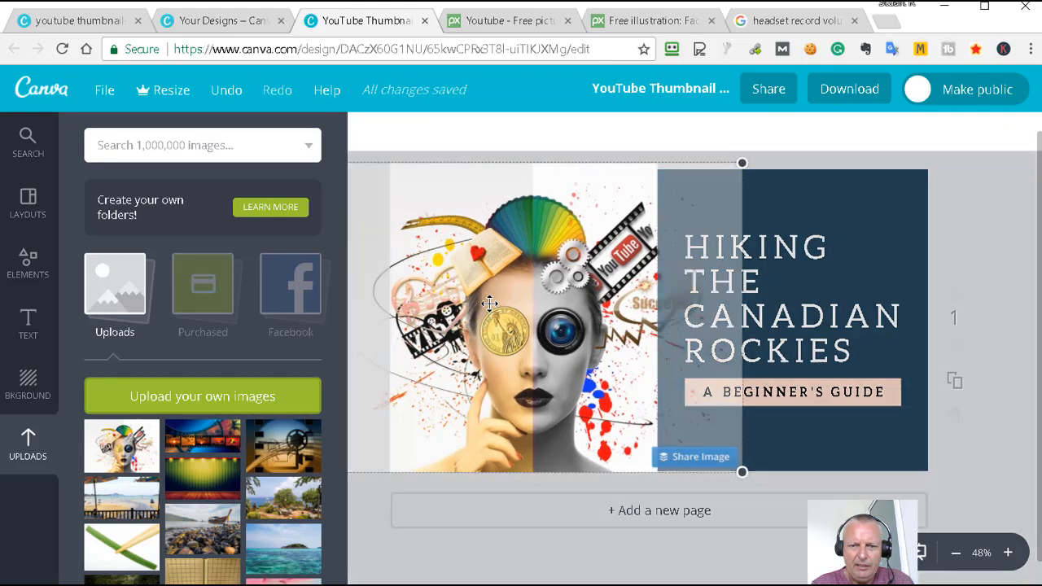
mouse_move(544, 311)
mouse_down()
mouse_move(531, 306)
mouse_move(540, 300)
mouse_up()
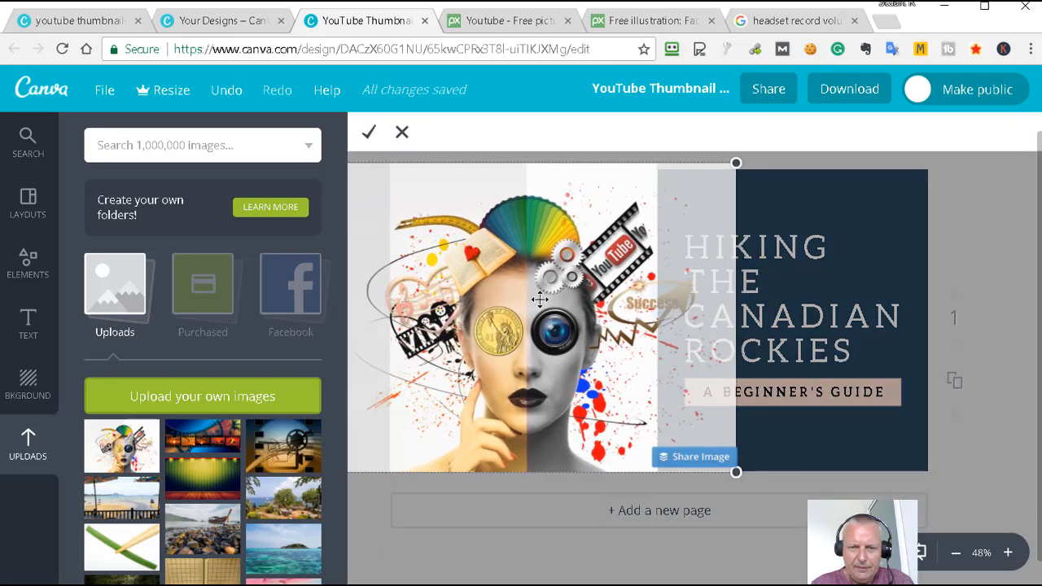
click(369, 135)
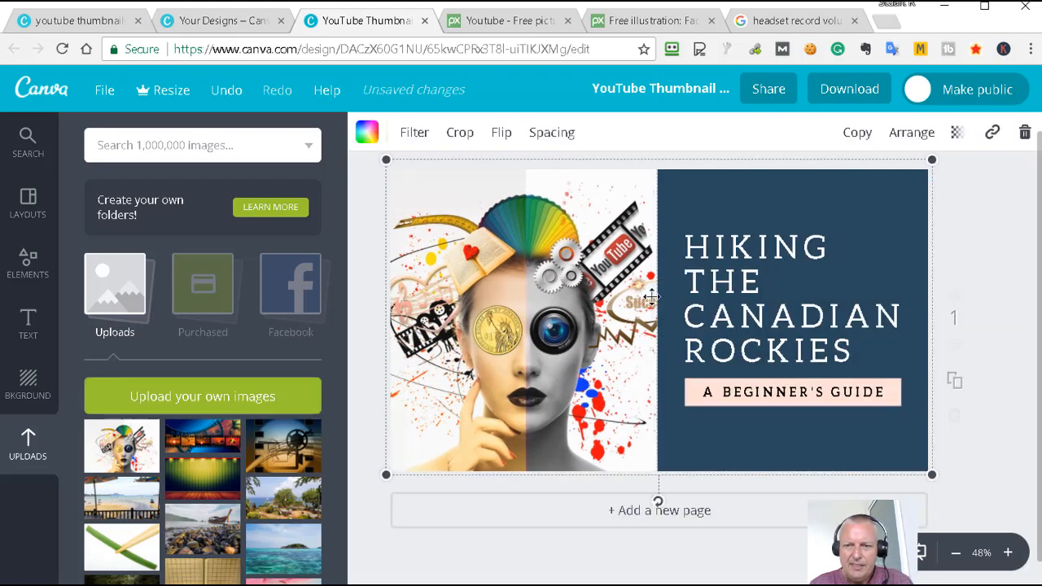
Extend the "HIKING THE CANADIAN ROCKIES" title text box slightly on its left side.
click(672, 300)
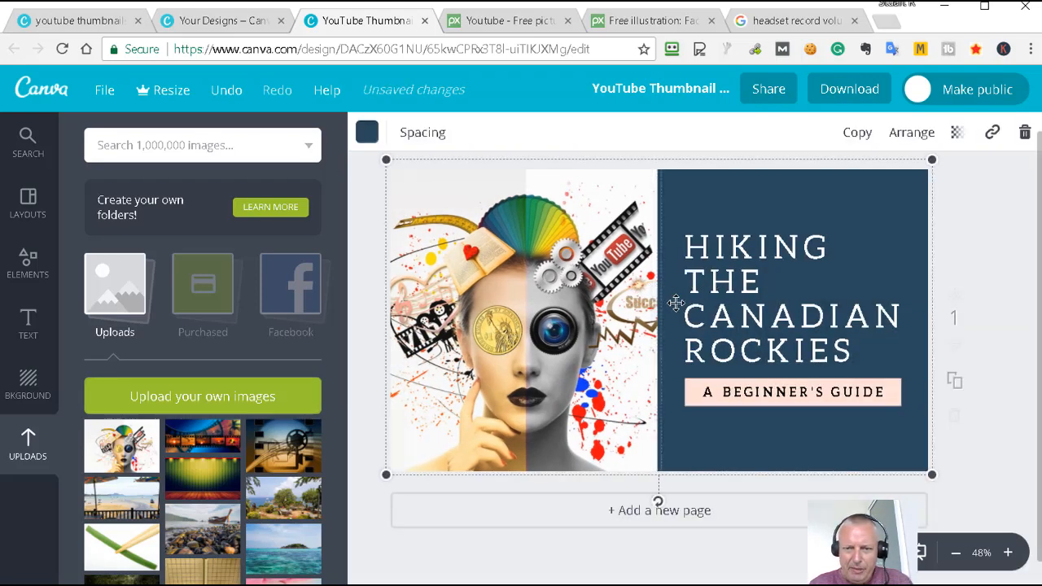
click(687, 236)
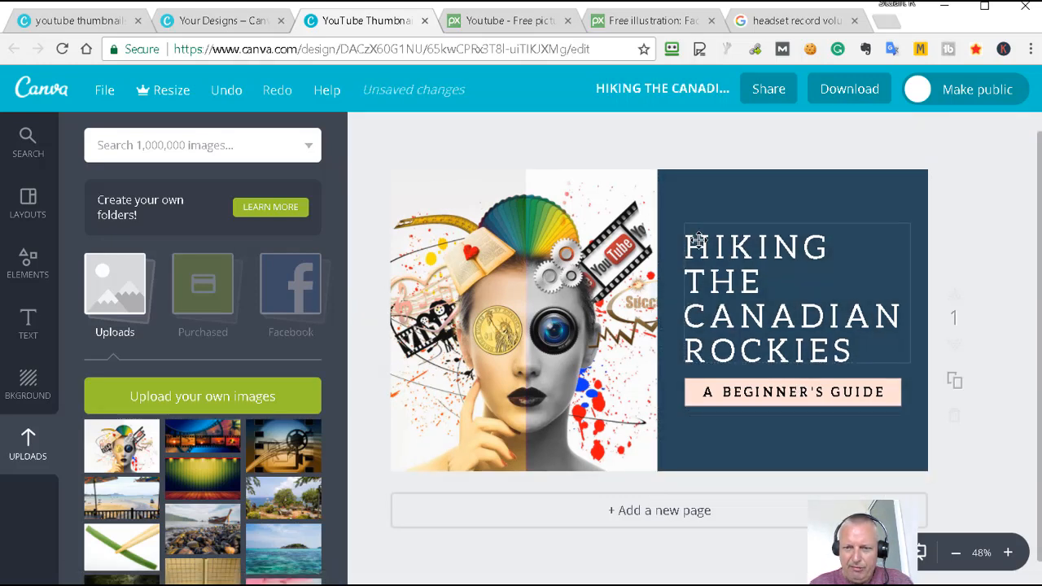
click(695, 239)
mouse_move(684, 293)
mouse_down()
mouse_move(672, 294)
mouse_move(681, 293)
mouse_up()
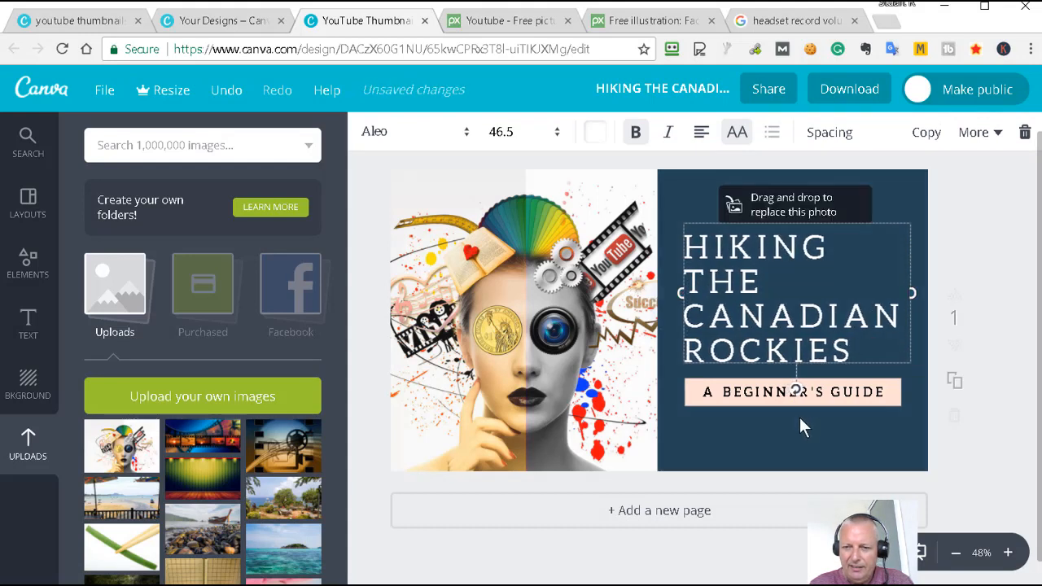
click(777, 419)
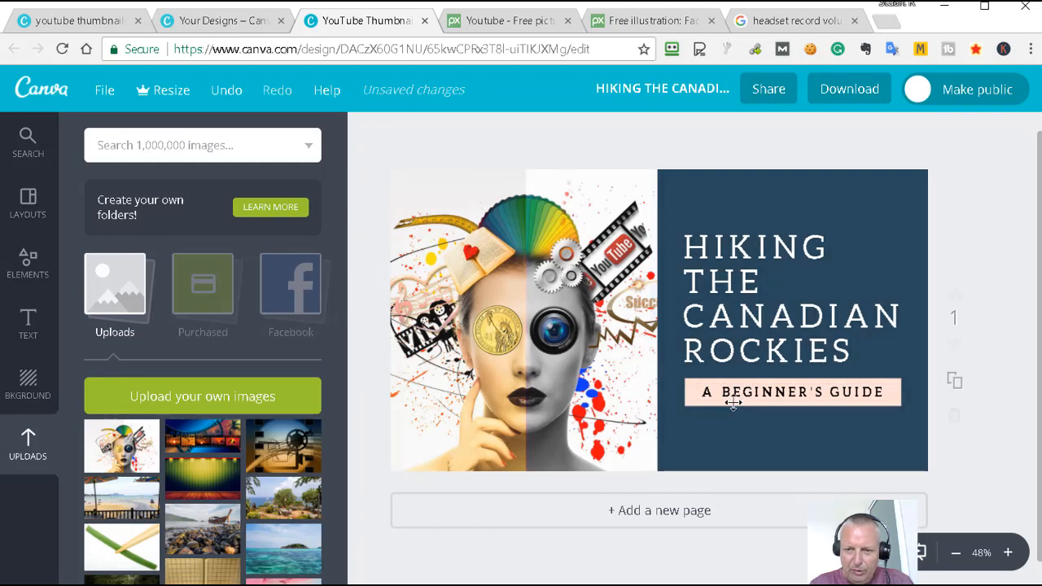
Move the pink banner below the title further down, make it taller and centre the "A BEGINNER'S GUIDE" text on it.
drag(723, 395, 737, 439)
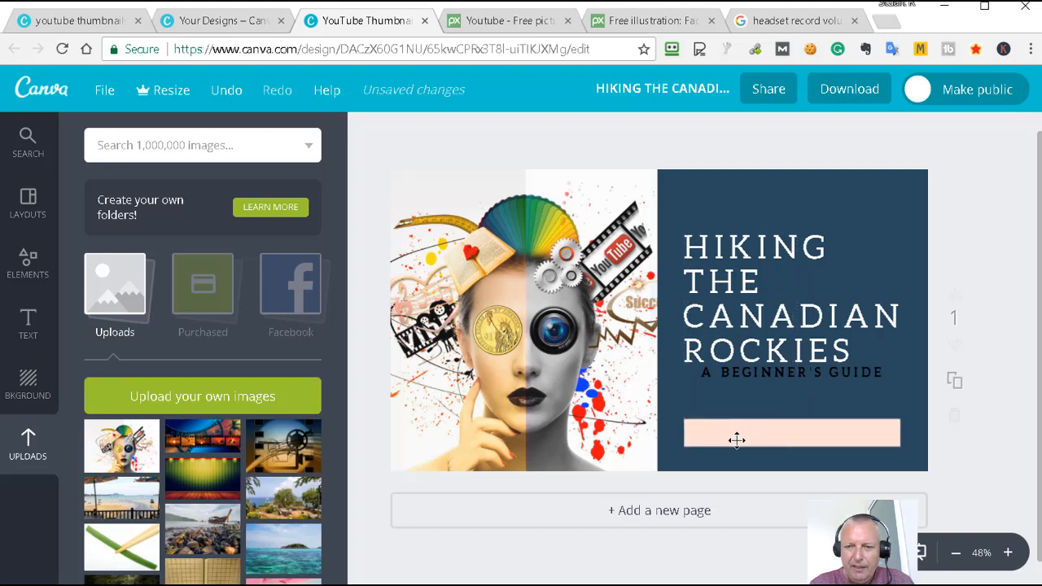
click(781, 427)
drag(791, 417, 791, 392)
drag(791, 443, 791, 453)
drag(776, 374, 791, 424)
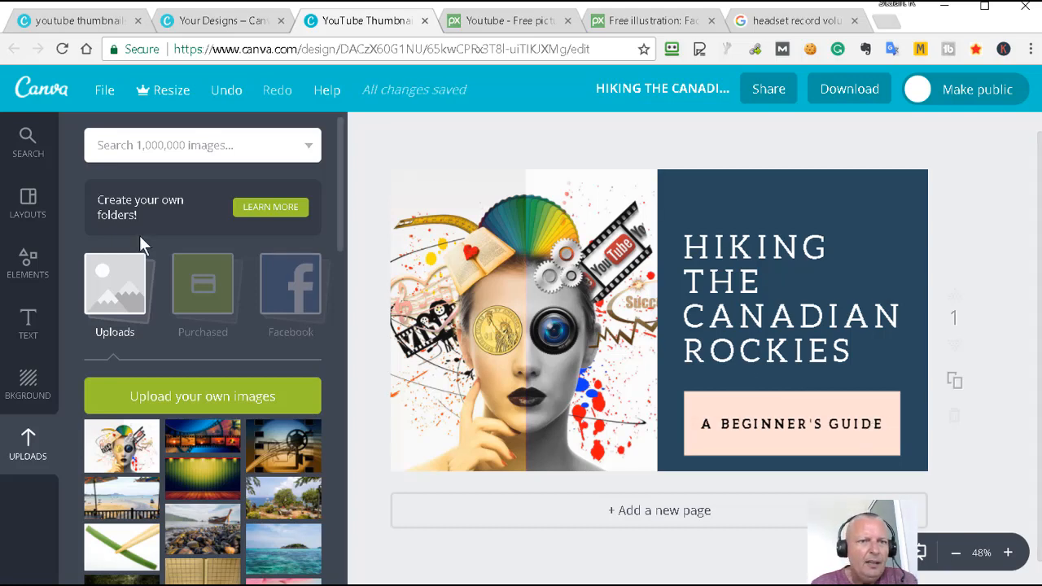
Replace the title text with "HOW TO CREATE AWESOME YOUTUBE THUMBNAILS", following the wording of the finished thumbnail in the youtube thumbnails folder.
click(91, 25)
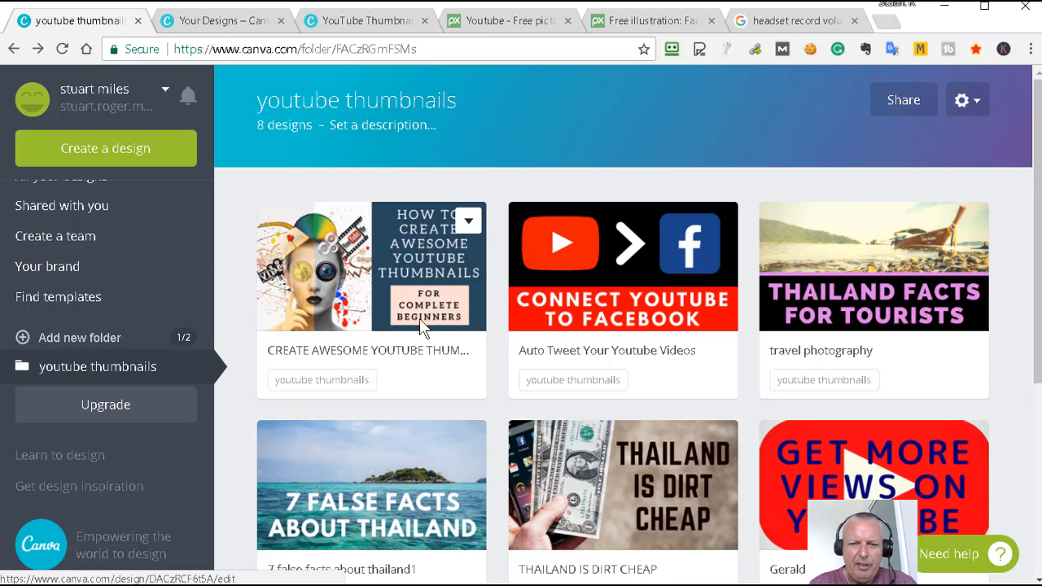
click(378, 26)
double_click(691, 246)
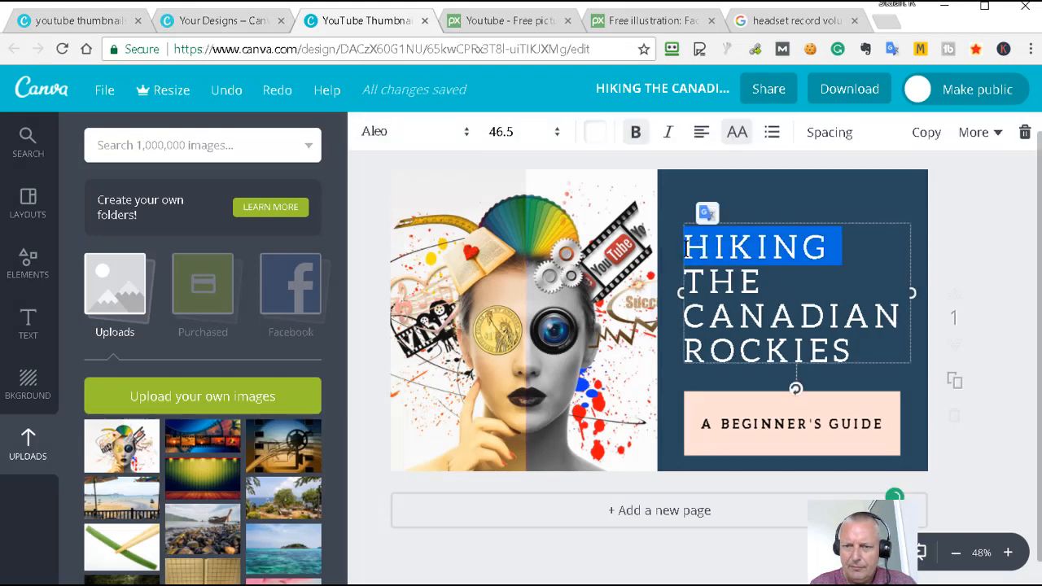
drag(686, 251, 854, 351)
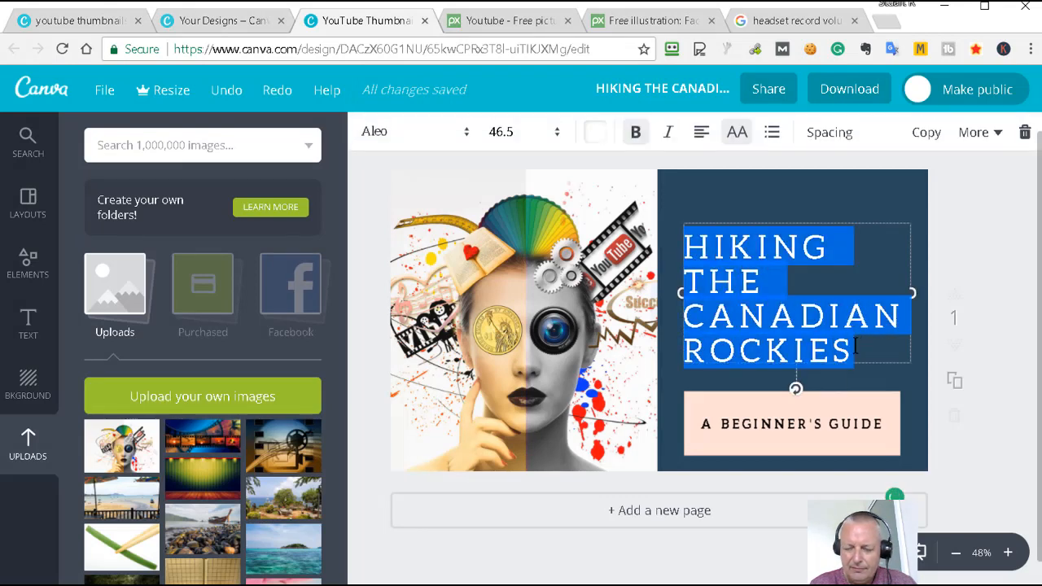
text(HOW )
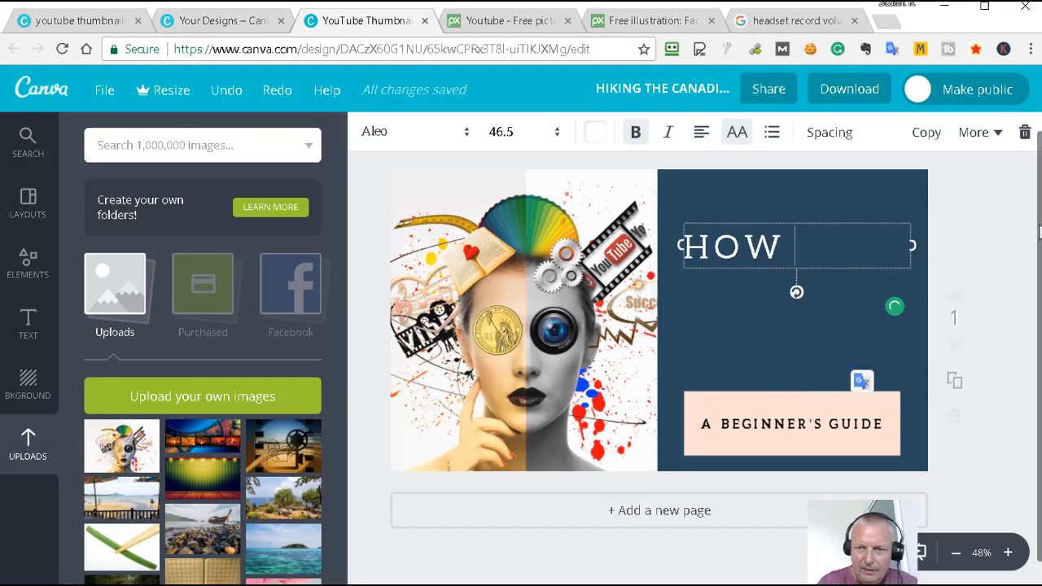
text(TO)
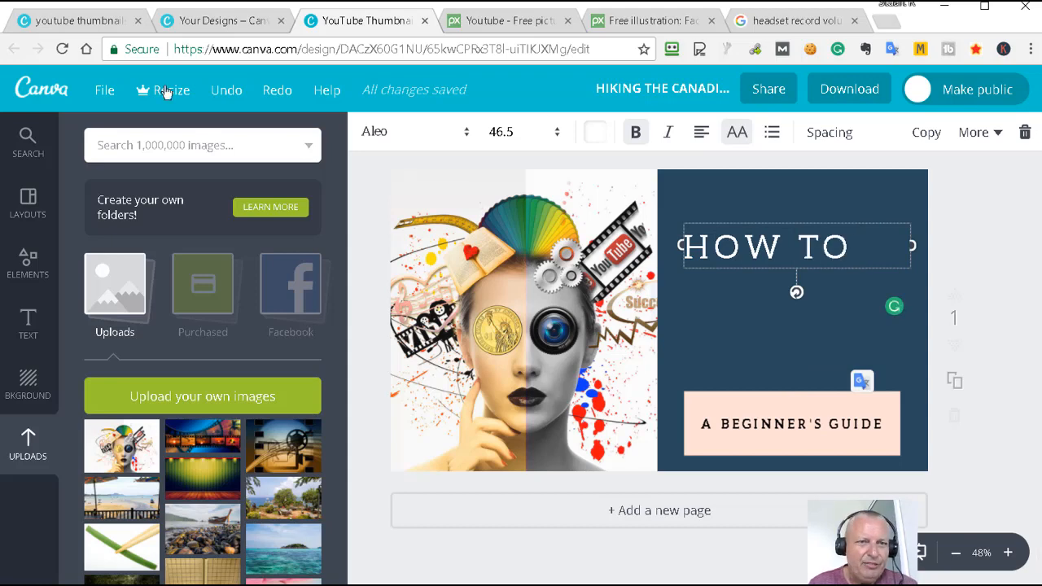
click(83, 24)
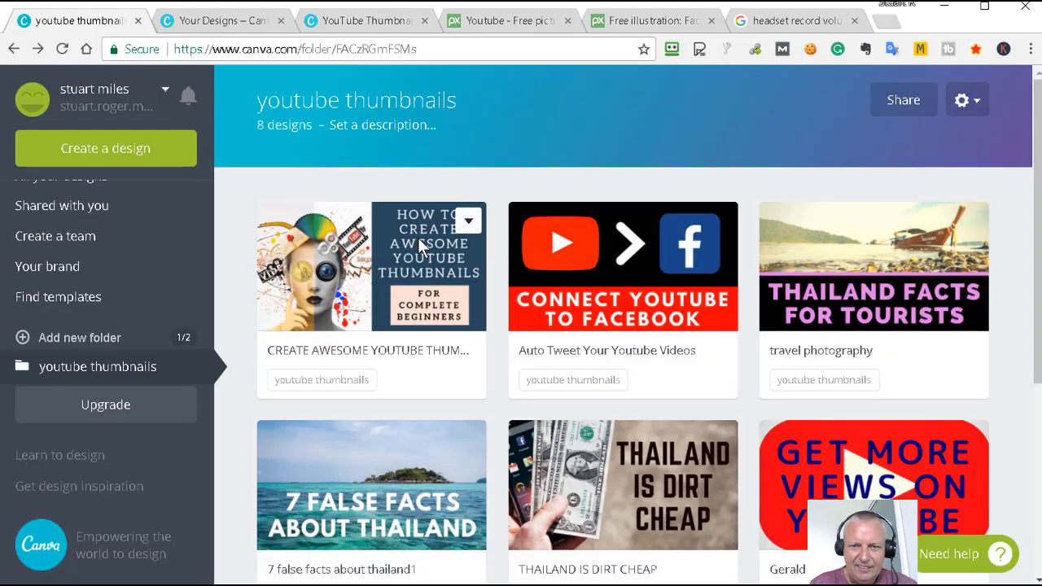
click(342, 22)
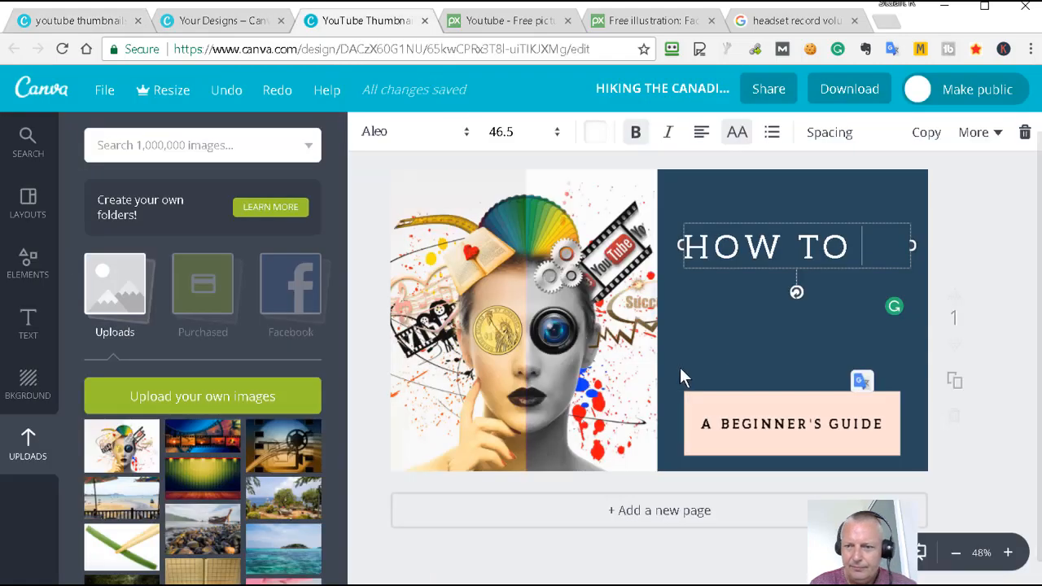
text(CREATE)
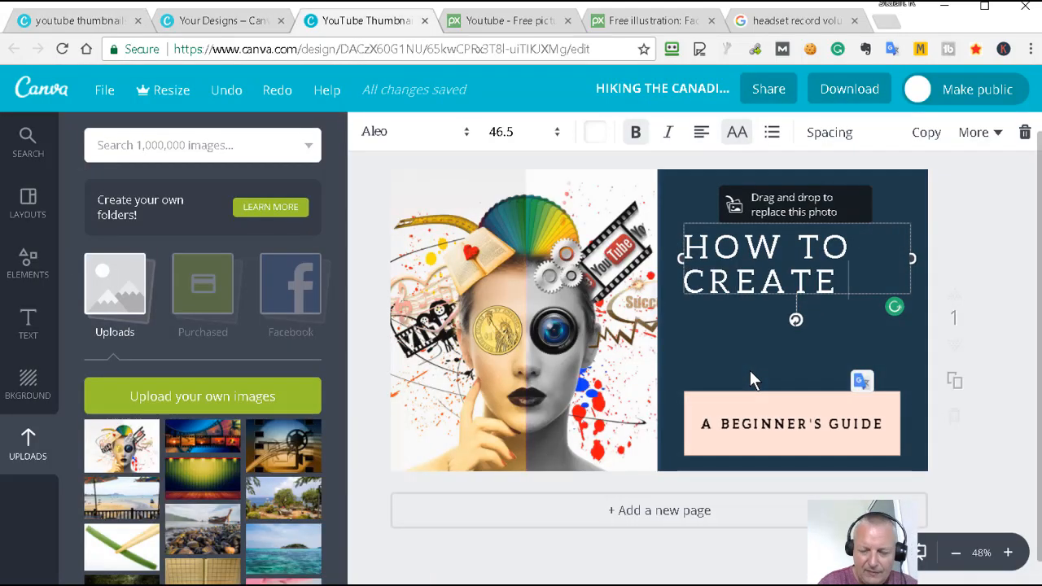
text( AWESO)
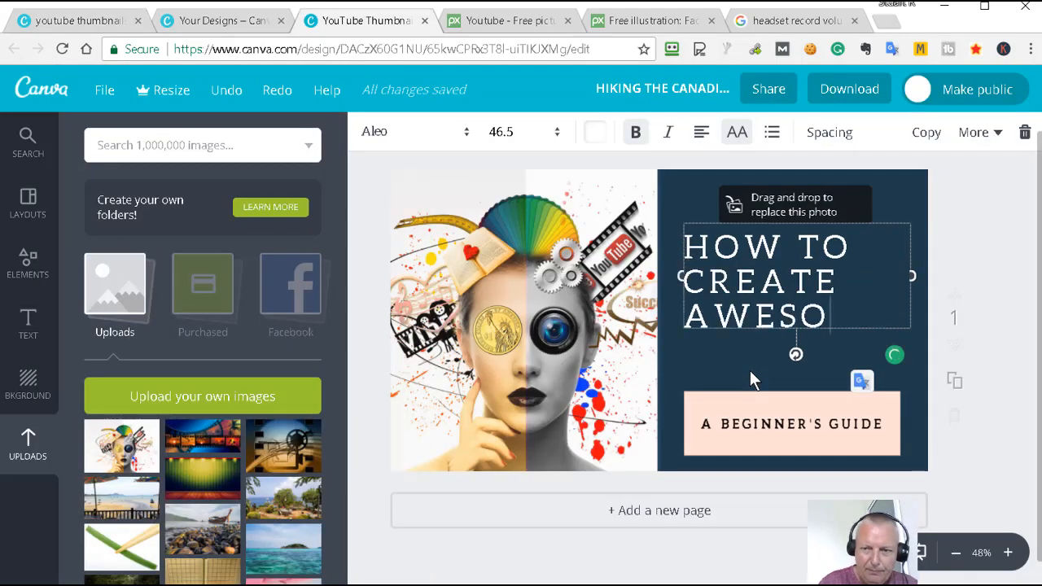
text(ME YOUTUBE )
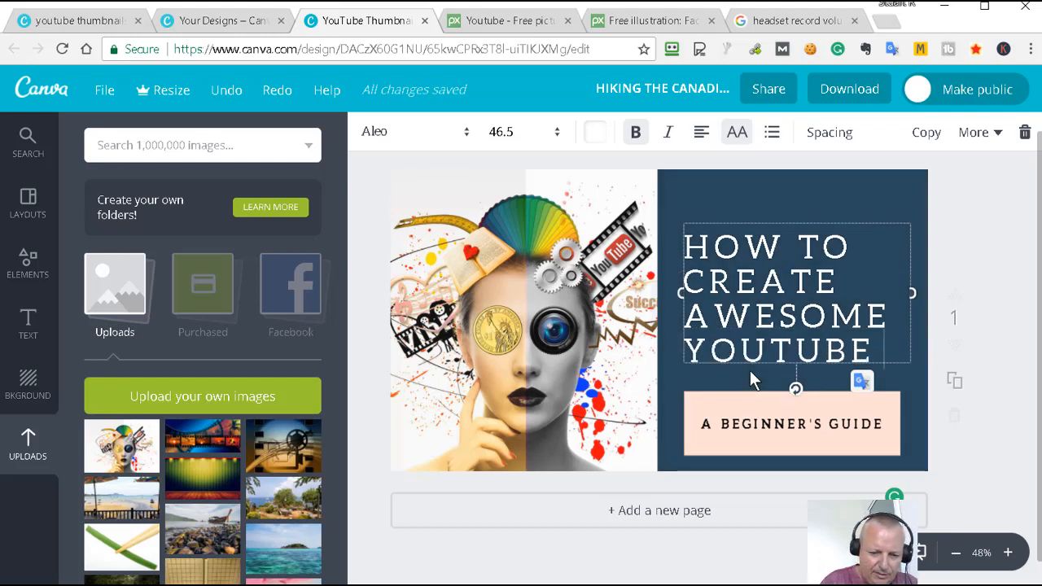
text(THUMBNAILS)
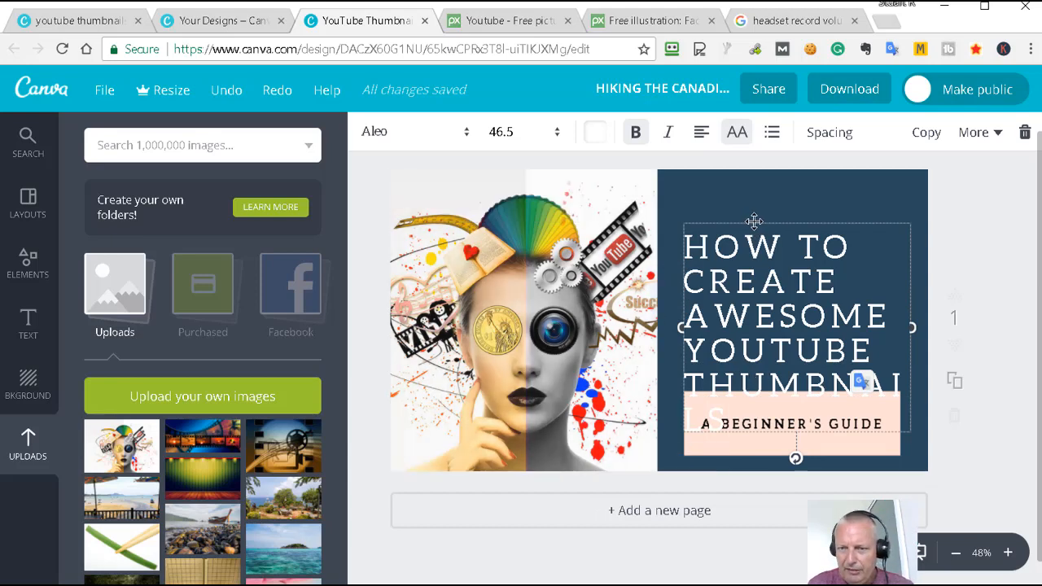
Move the title text box up on the blue background and widen it slightly on both sides.
drag(753, 227, 750, 192)
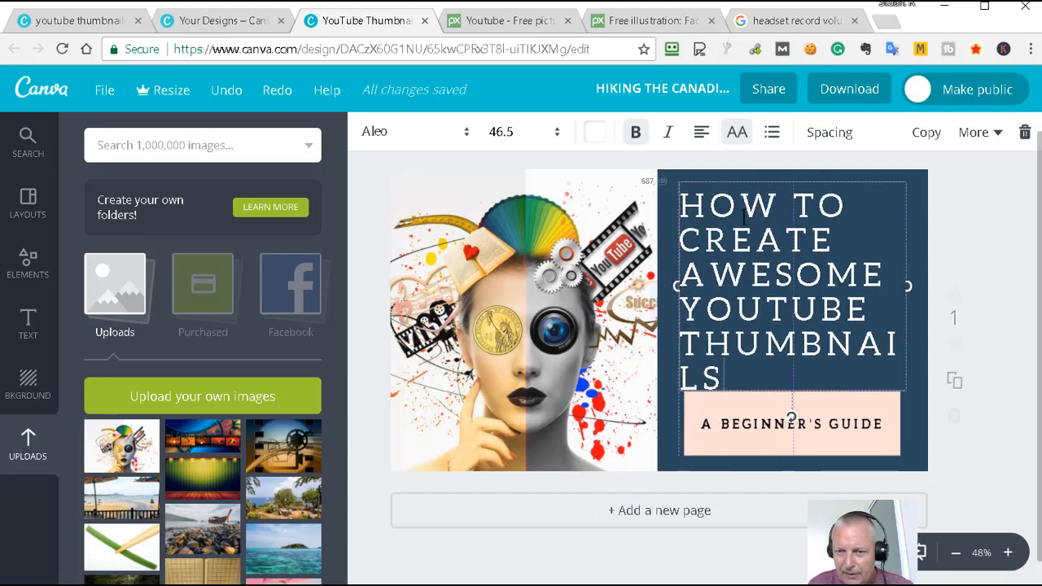
drag(677, 290, 669, 290)
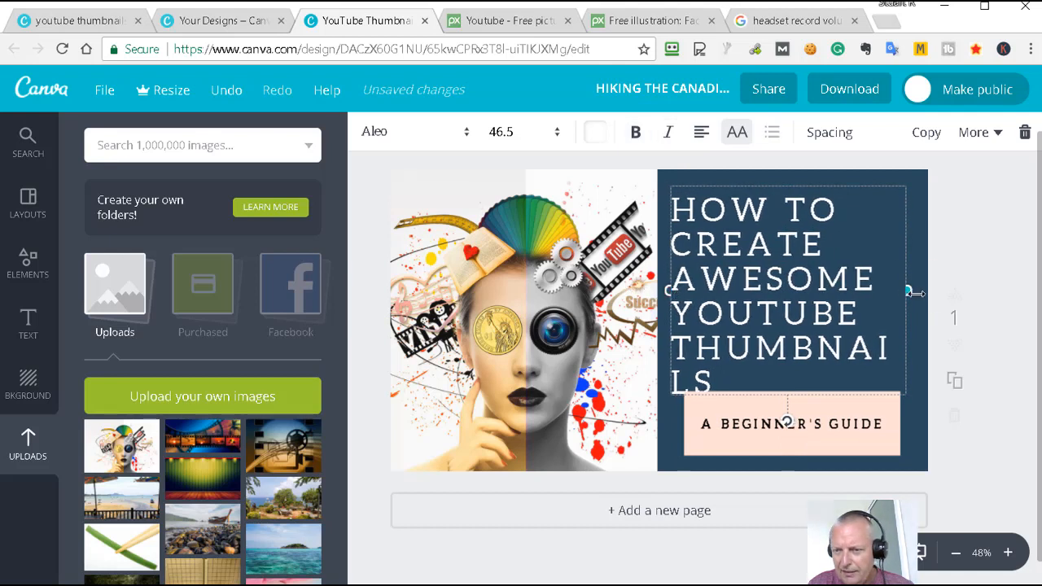
drag(909, 290, 918, 290)
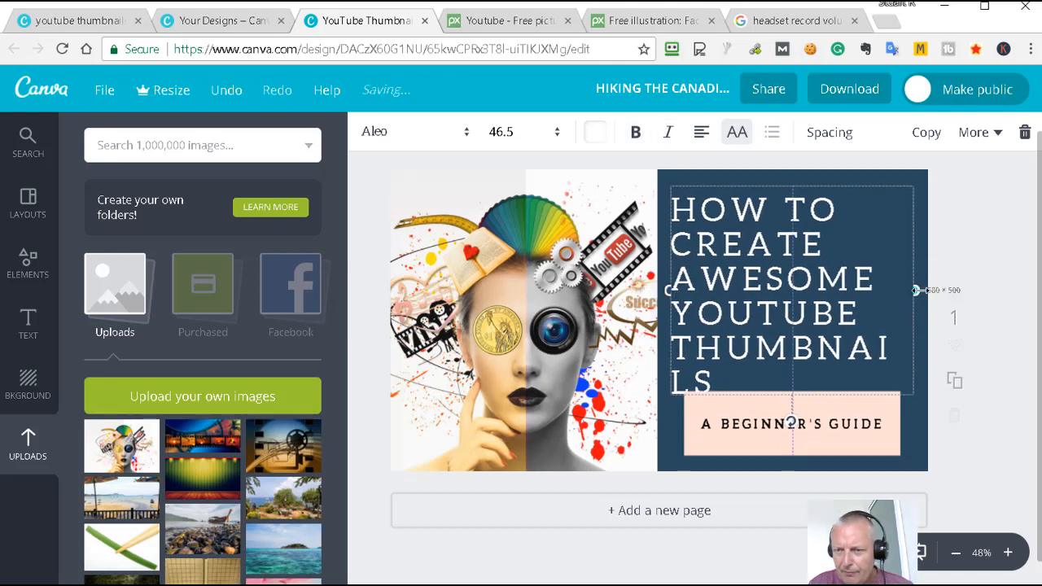
Centre-align the title text and stretch its text box a little further on both sides.
click(701, 134)
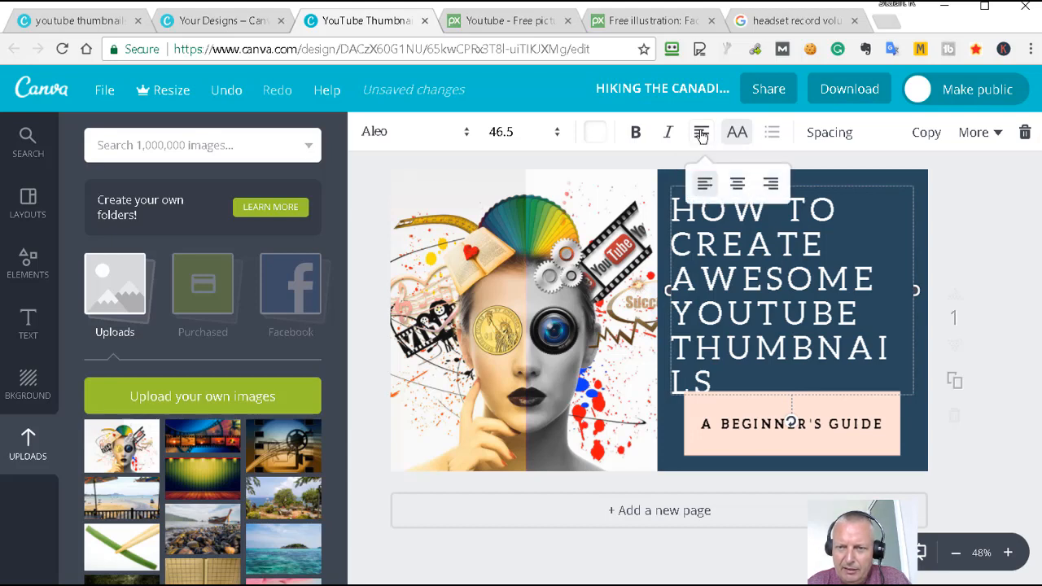
click(738, 186)
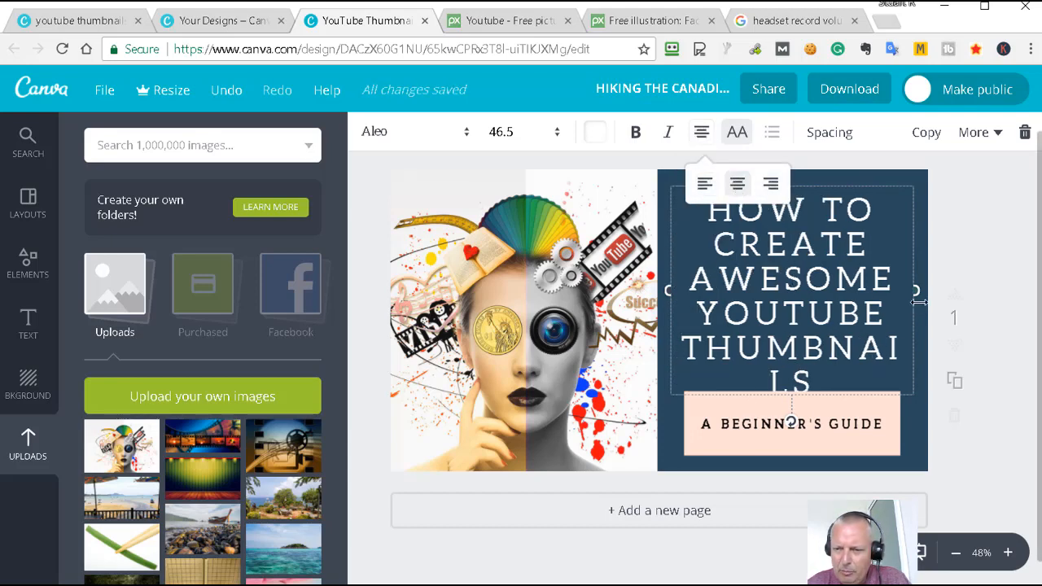
drag(918, 291, 920, 292)
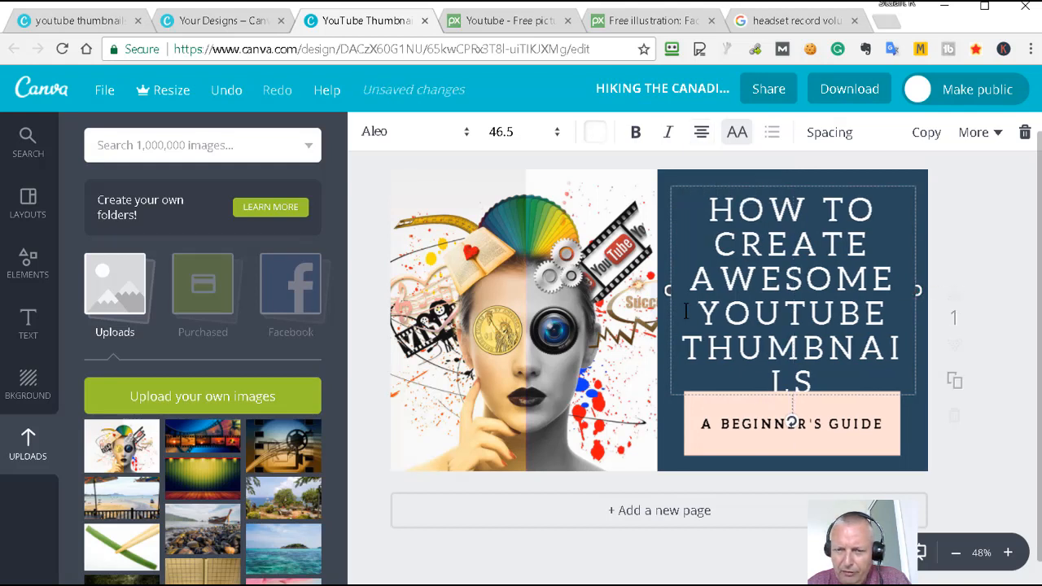
drag(666, 291, 662, 291)
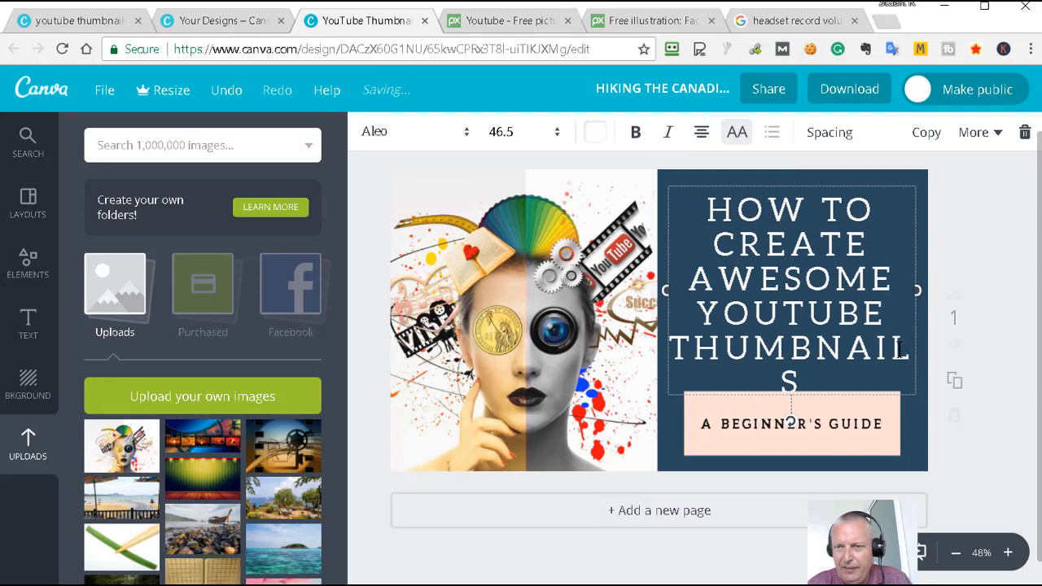
Set the title's letter spacing to 60 and its line height to 1.17.
click(827, 139)
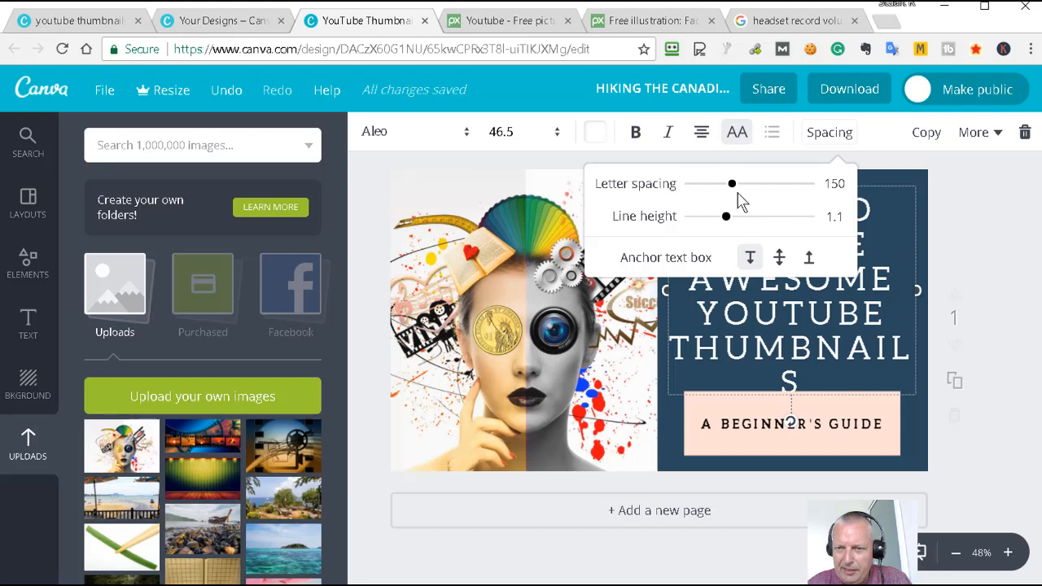
drag(731, 190, 730, 220)
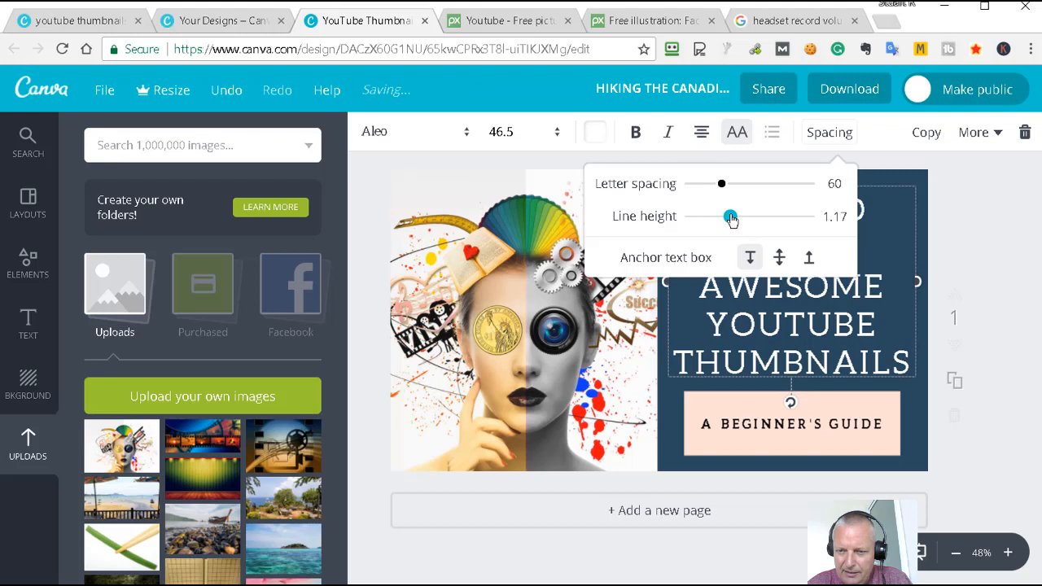
click(938, 275)
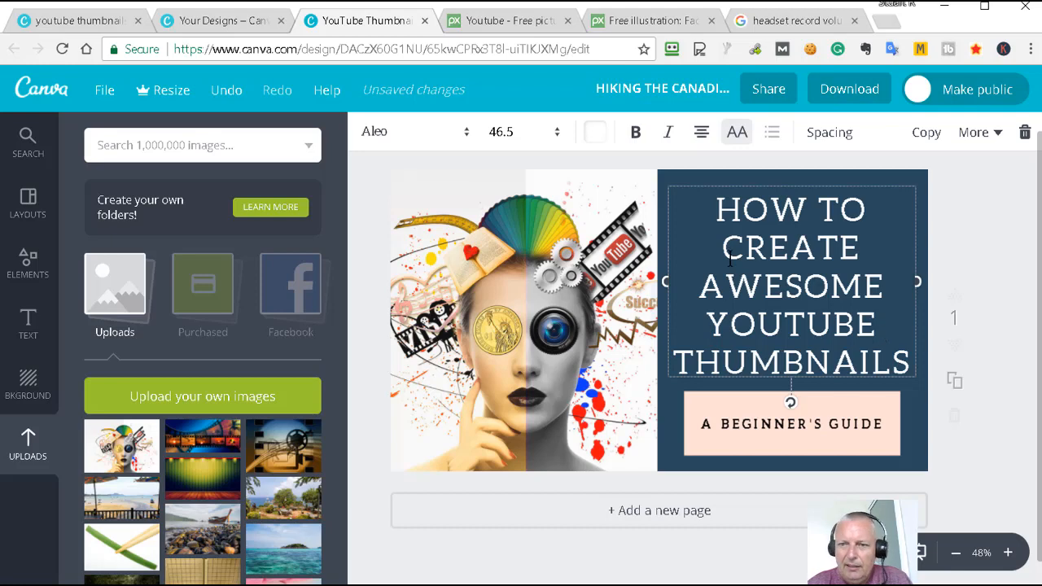
click(813, 134)
click(983, 256)
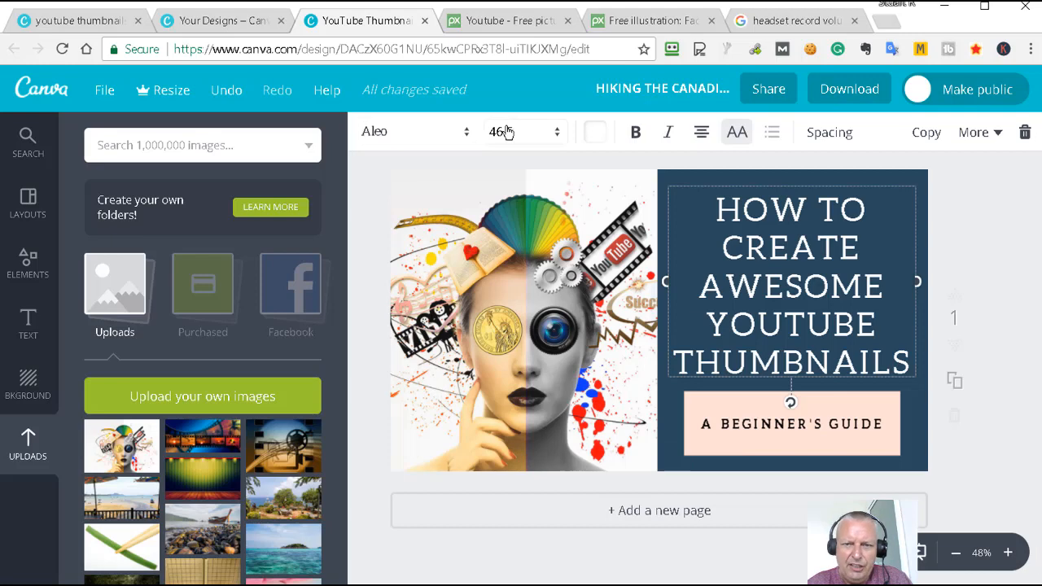
Set the title's font size to 48 and move the title slightly up, away from the pink banner.
click(560, 134)
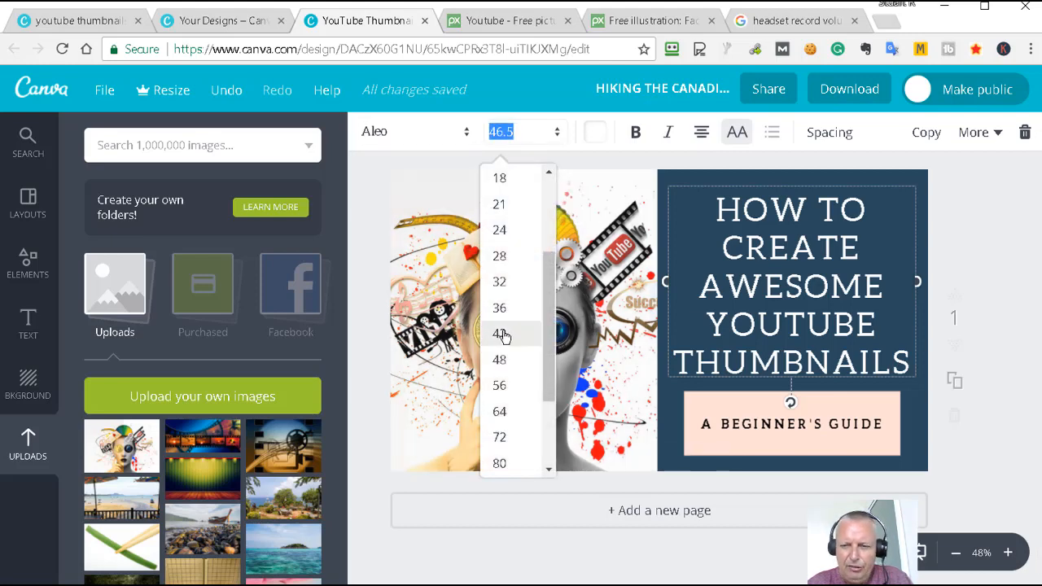
click(539, 334)
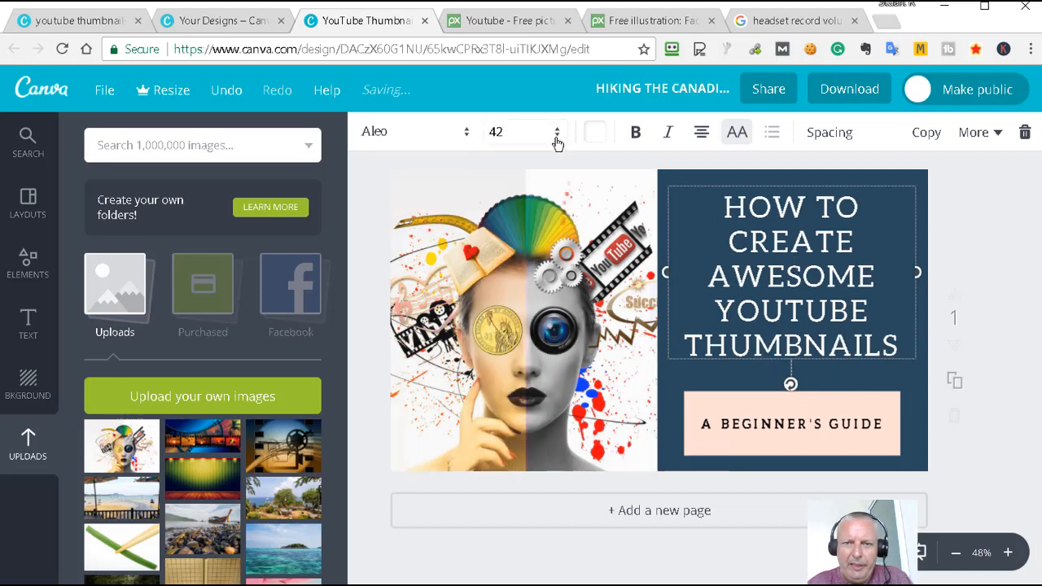
click(555, 134)
click(517, 359)
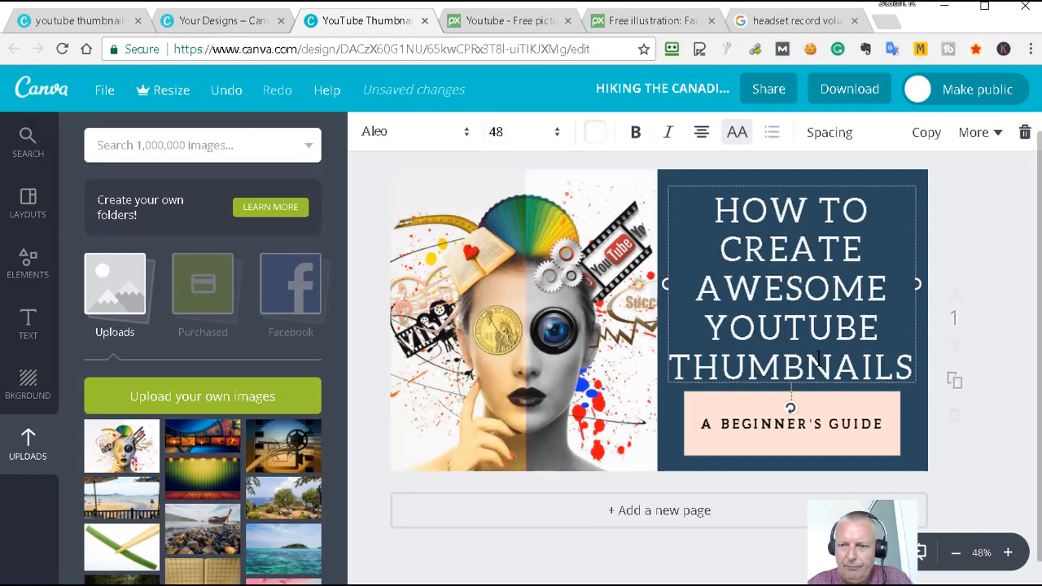
click(1000, 267)
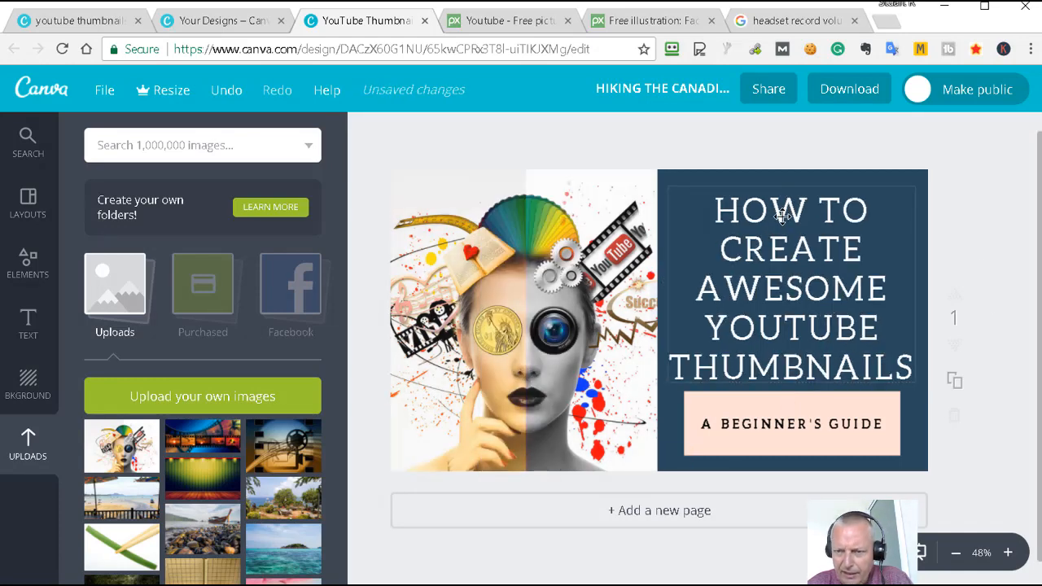
drag(782, 216, 781, 208)
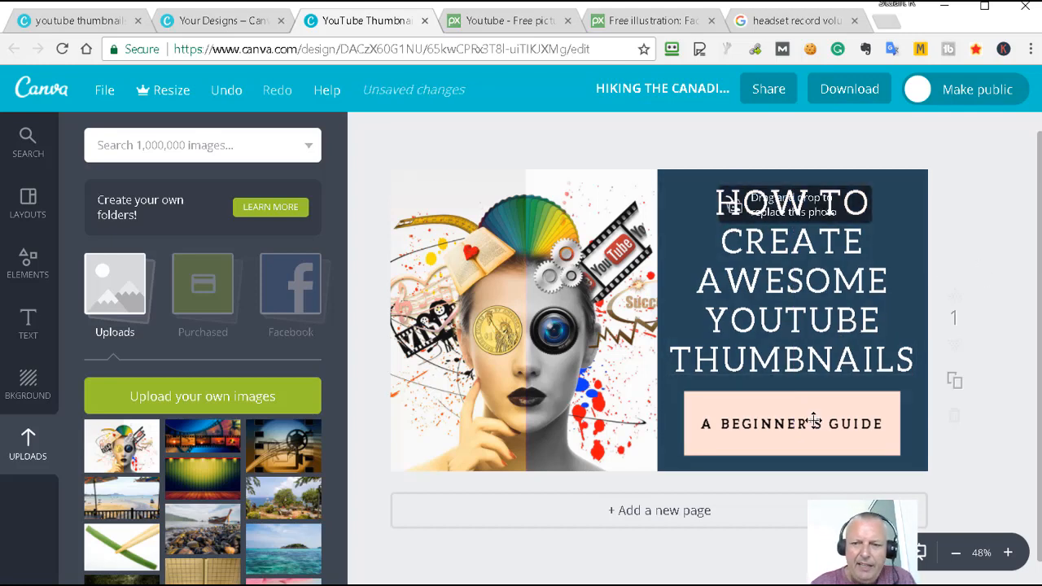
Replace the "A BEGINNER'S GUIDE" banner text with "FOR COMPLETE BEGINNERS", comparing it with the finished thumbnail in the youtube thumbnails folder.
click(79, 25)
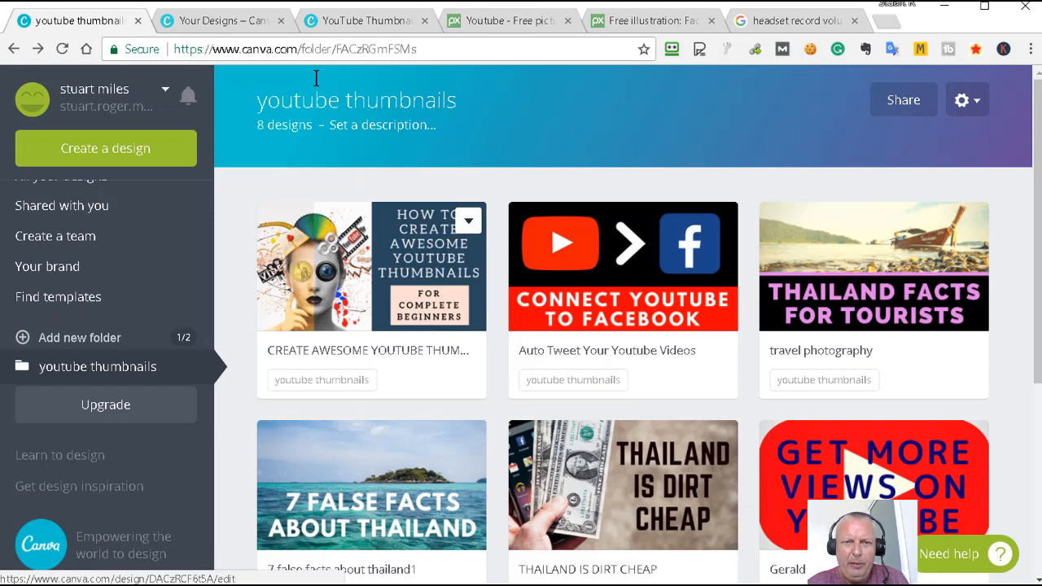
click(363, 22)
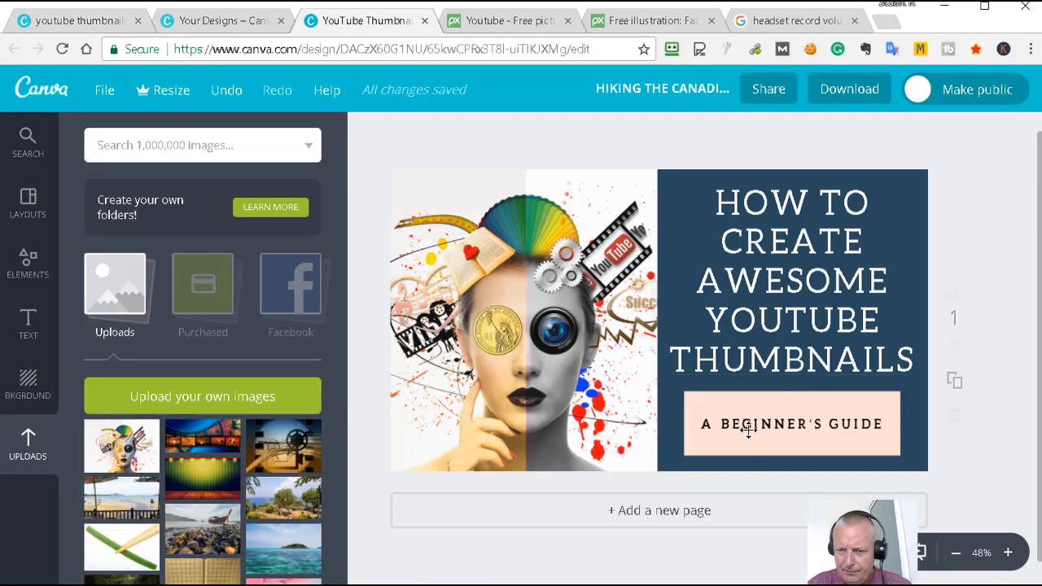
double_click(748, 429)
drag(700, 429, 889, 425)
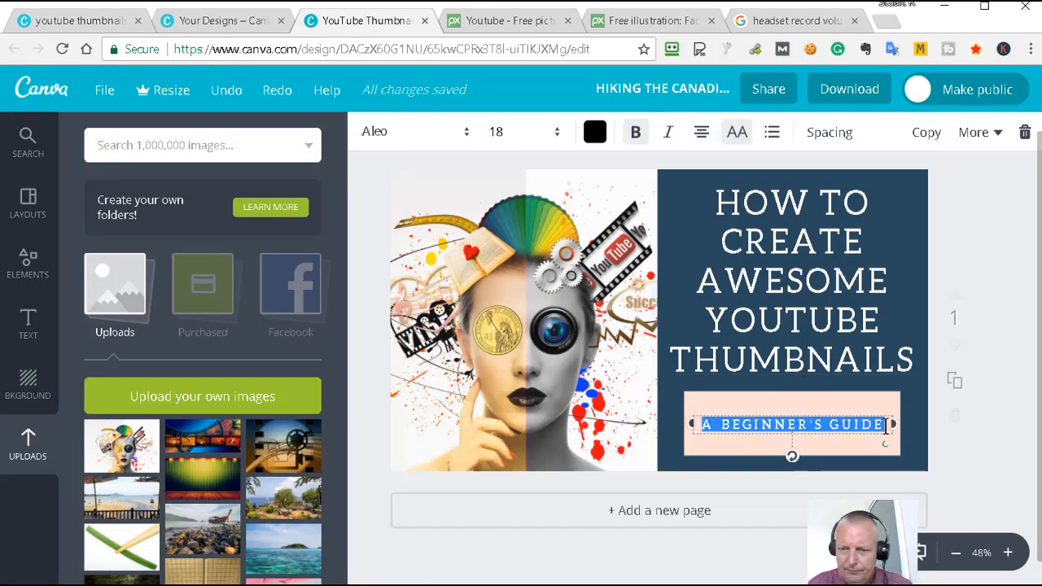
text(FOR )
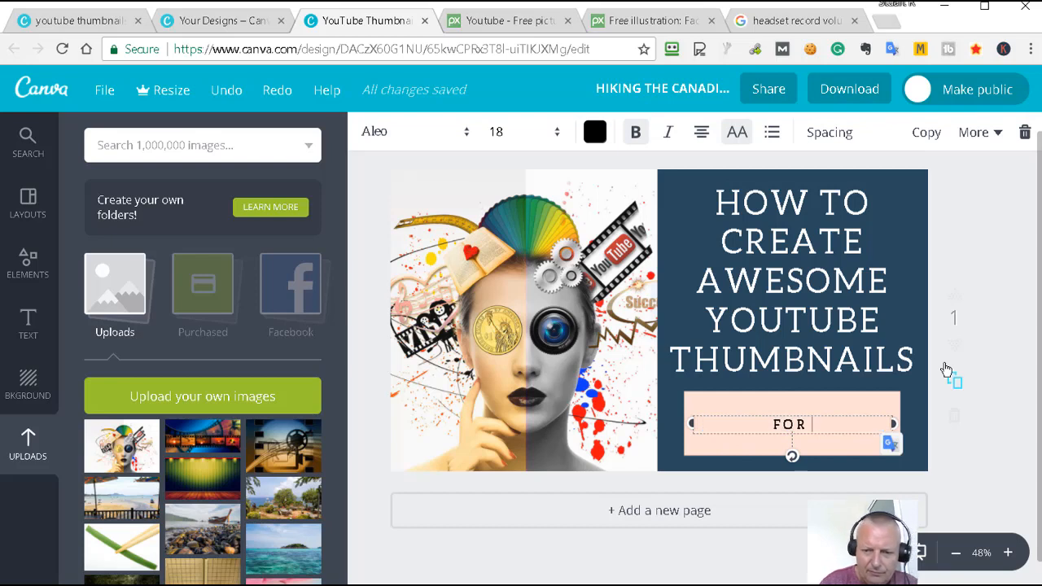
text(COMPLETE )
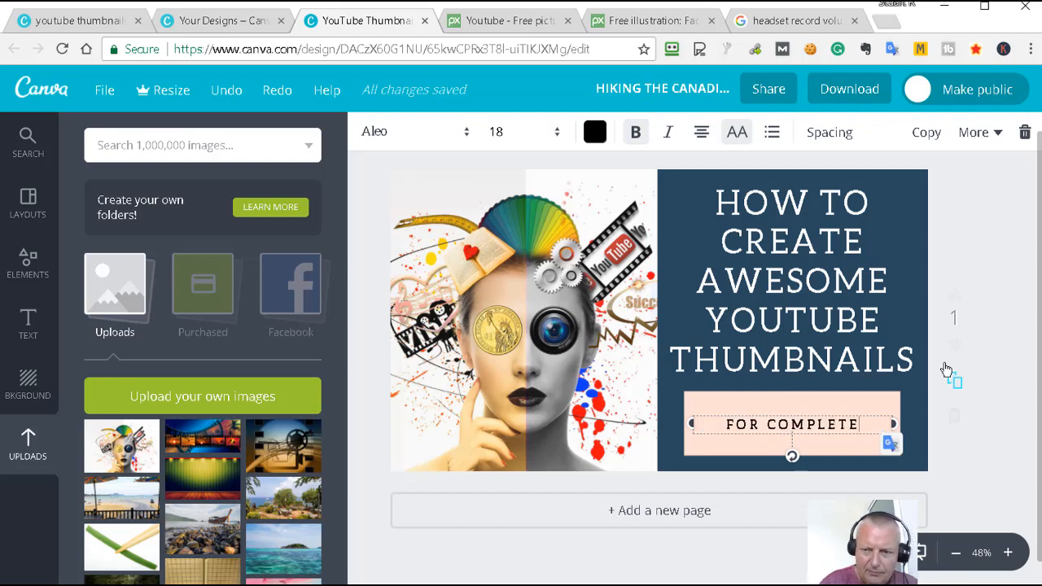
text(BEGINNERS)
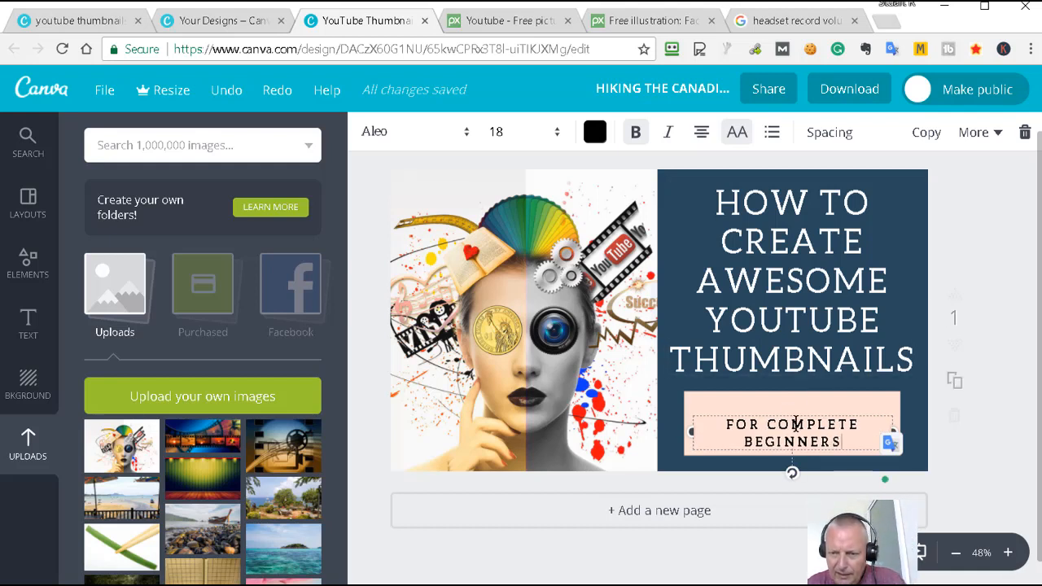
click(958, 447)
click(78, 20)
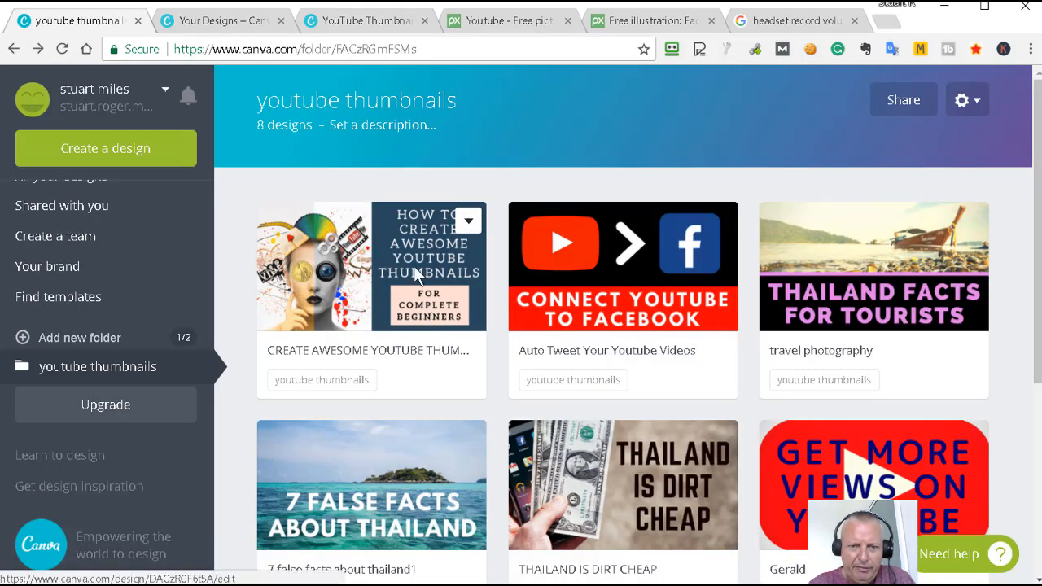
click(381, 21)
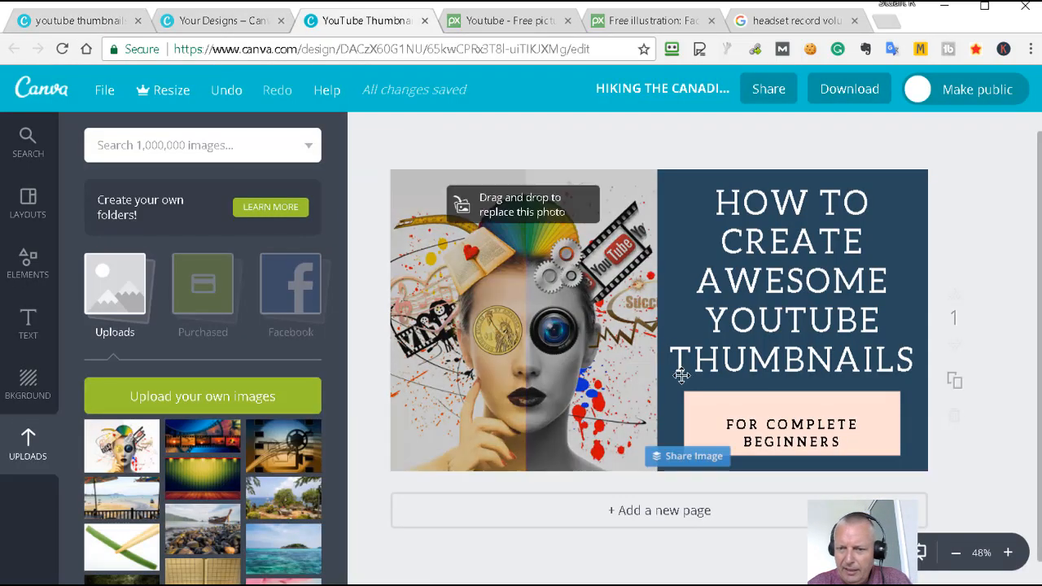
click(792, 417)
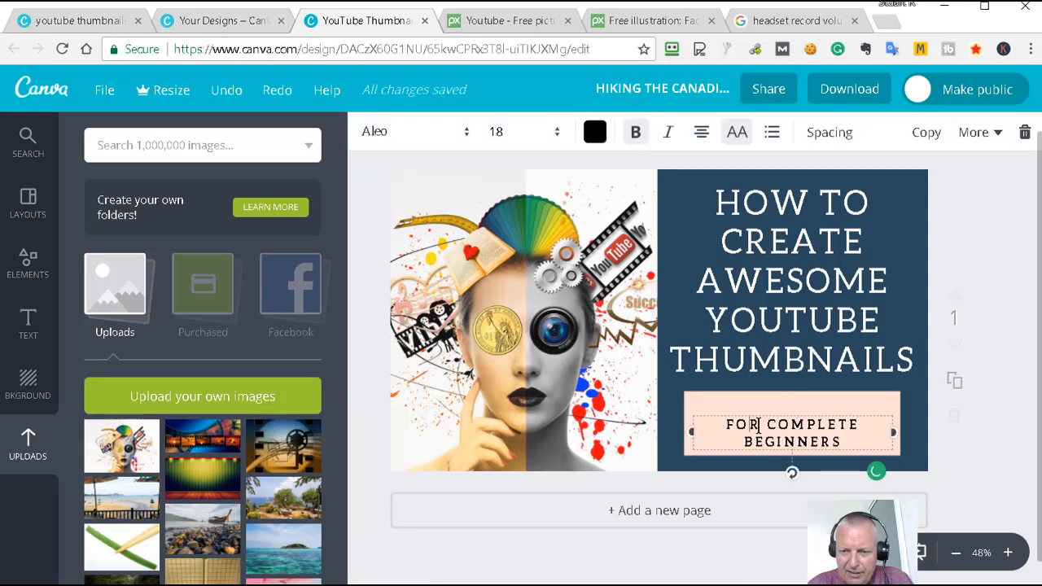
key(Return)
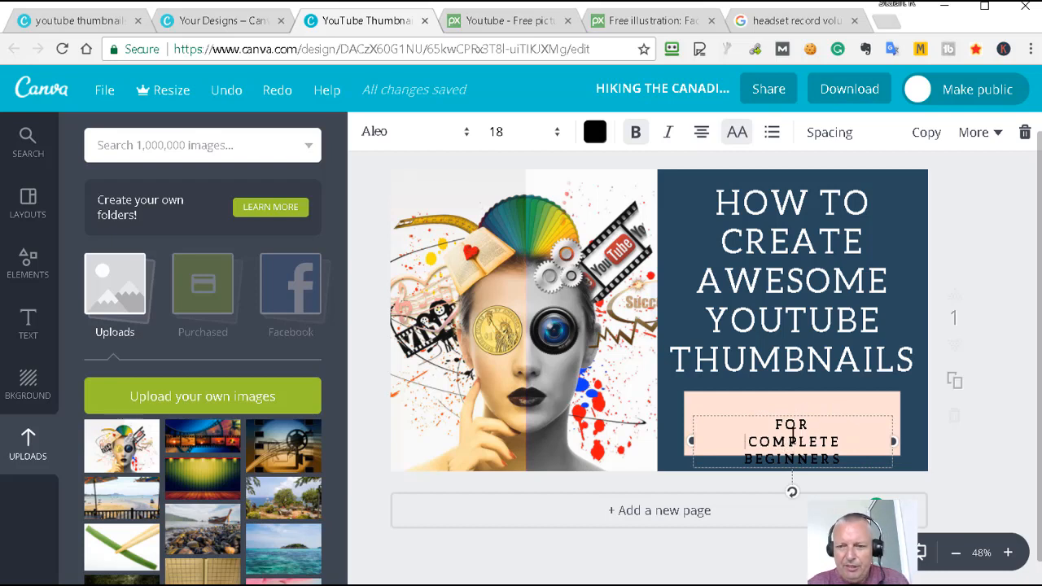
key(BackSpace)
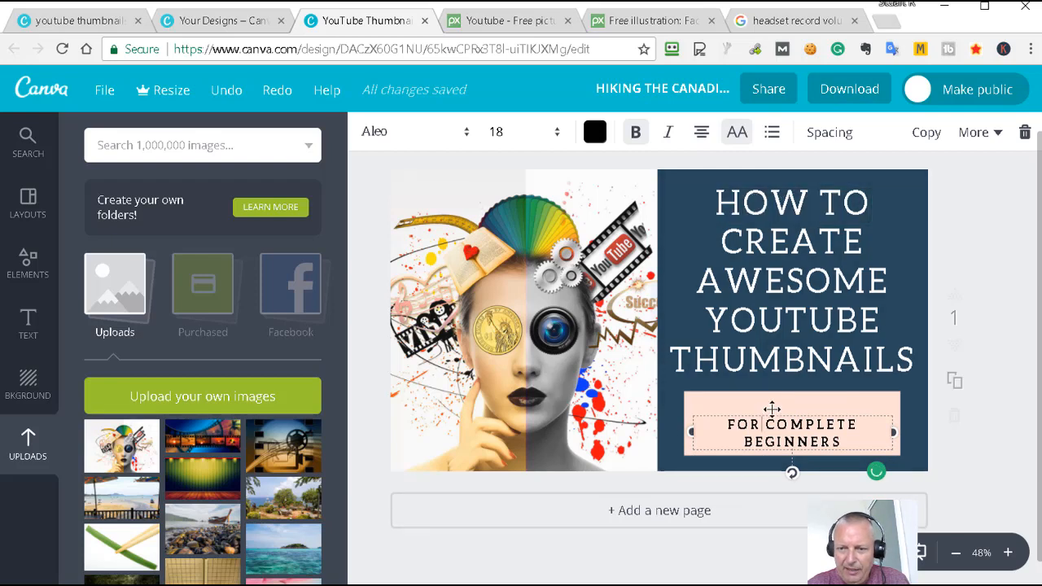
Enlarge the pink banner's text to size 28 and put "FOR" on its own line above "COMPLETE BEGINNERS".
click(555, 132)
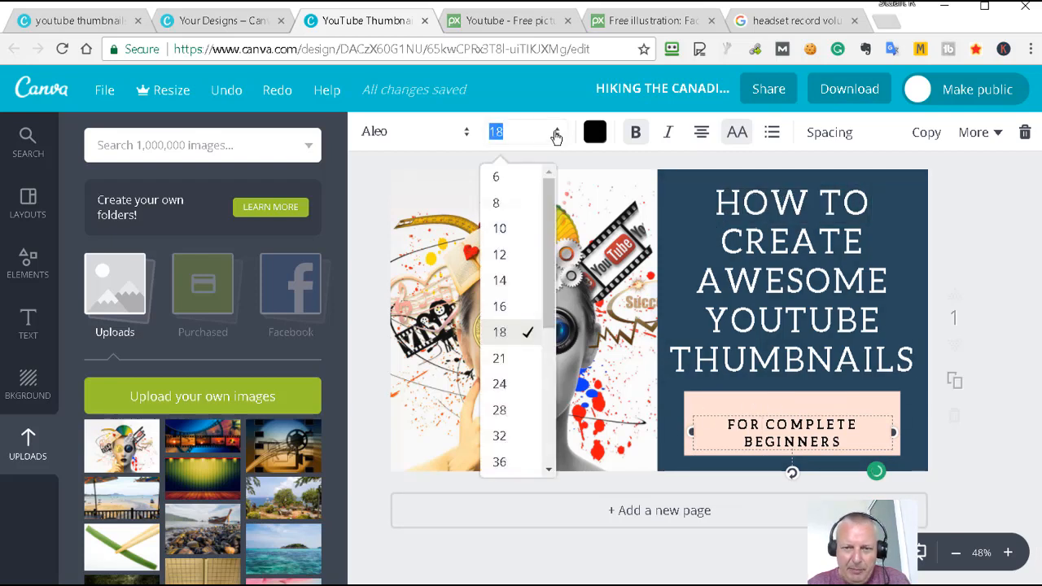
click(500, 410)
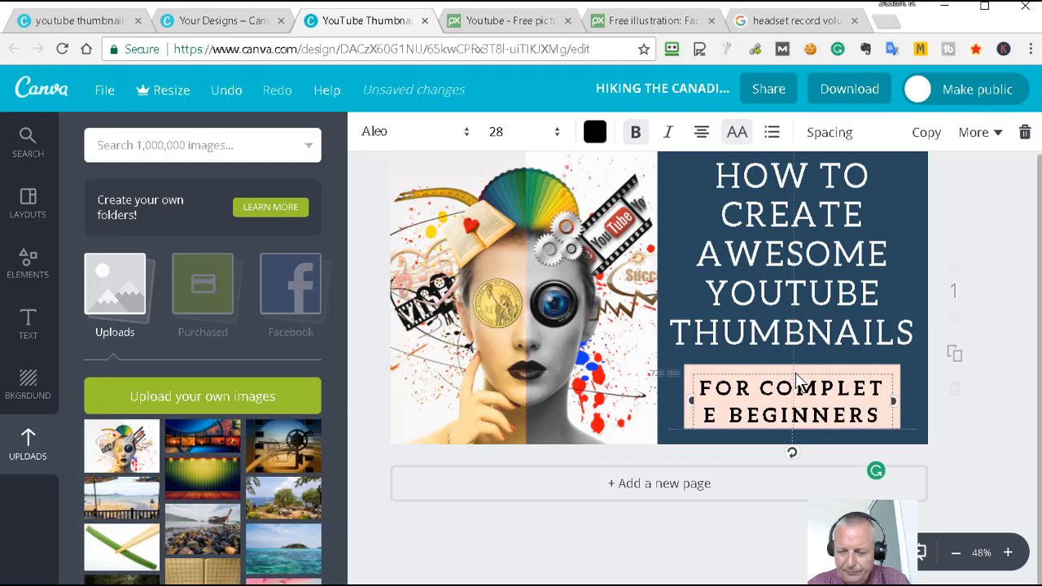
click(752, 388)
key(Return)
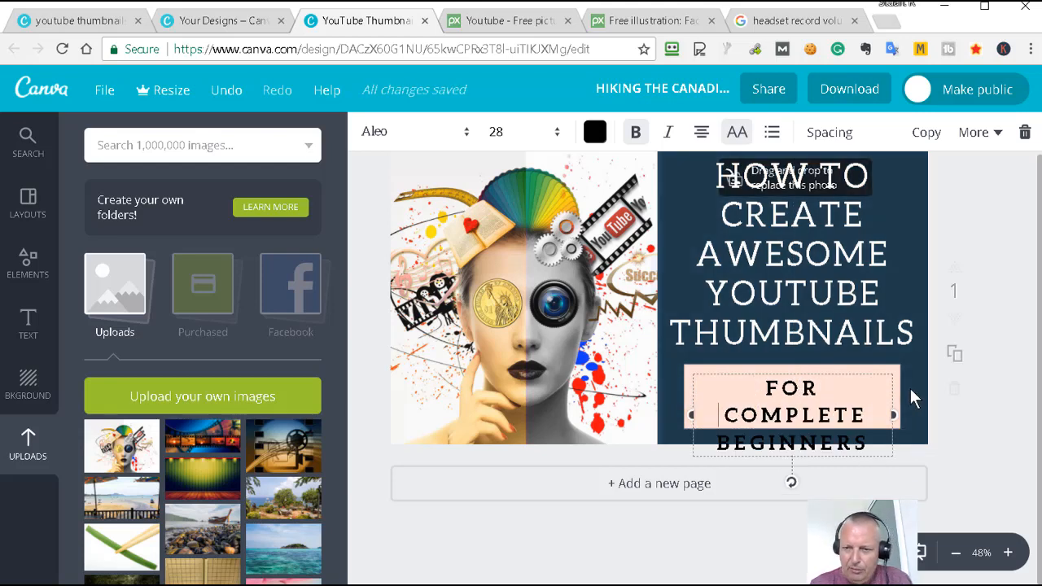
Reduce the banner text to size 24 and then 21, and move it slightly up so all three lines fit inside the pink box.
click(558, 134)
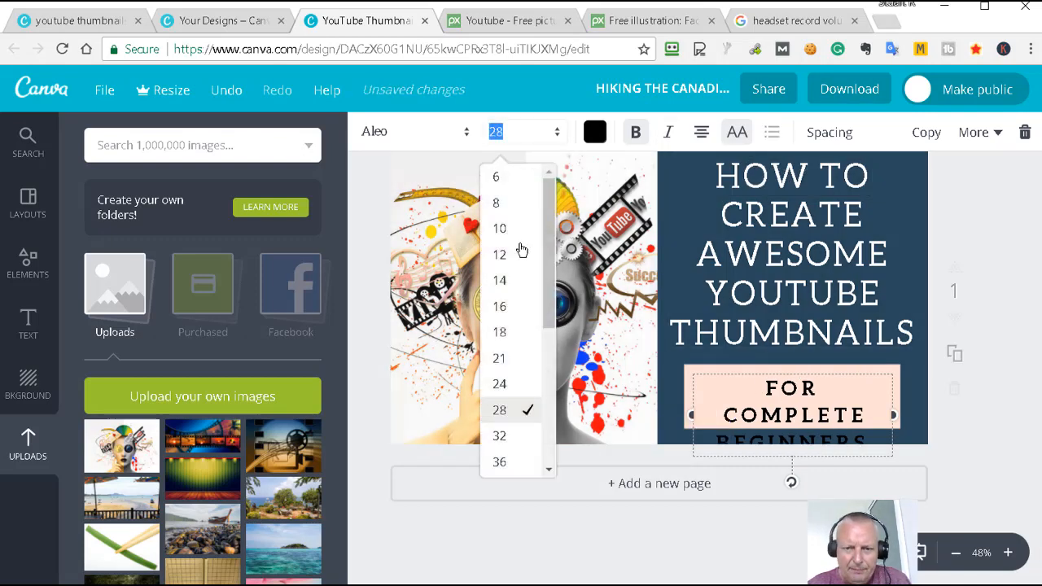
click(509, 386)
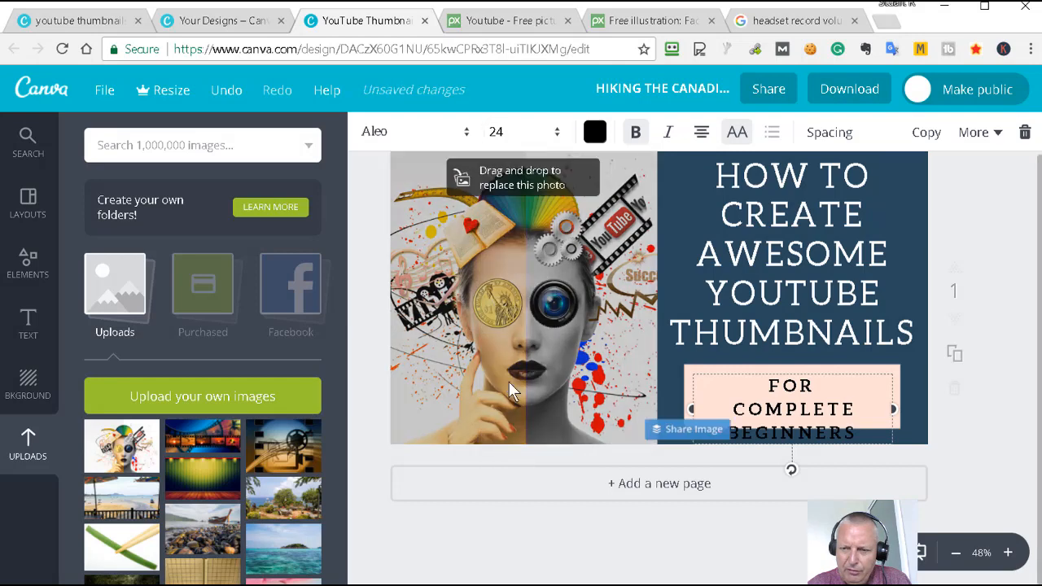
click(555, 145)
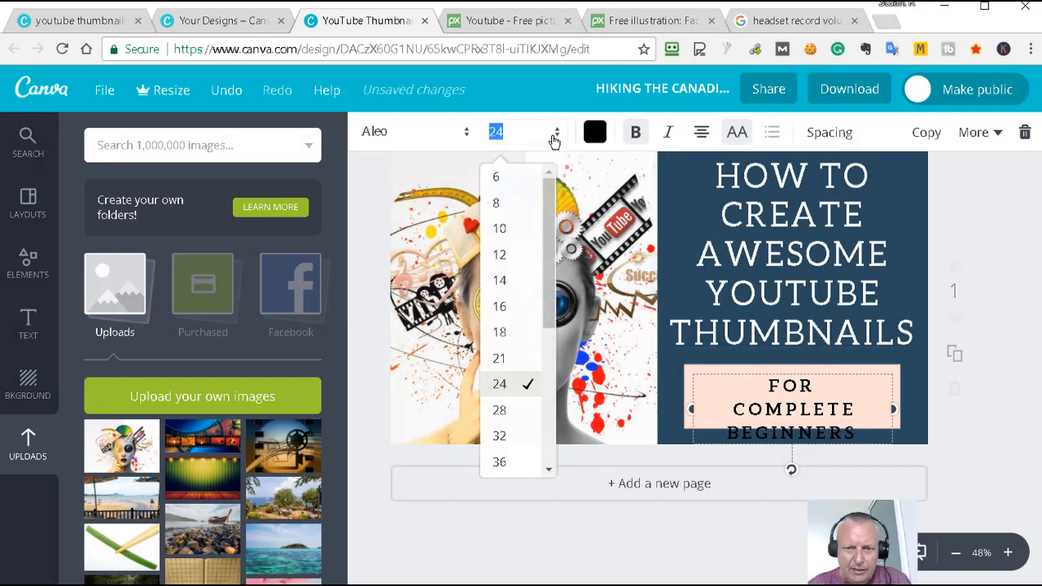
click(498, 355)
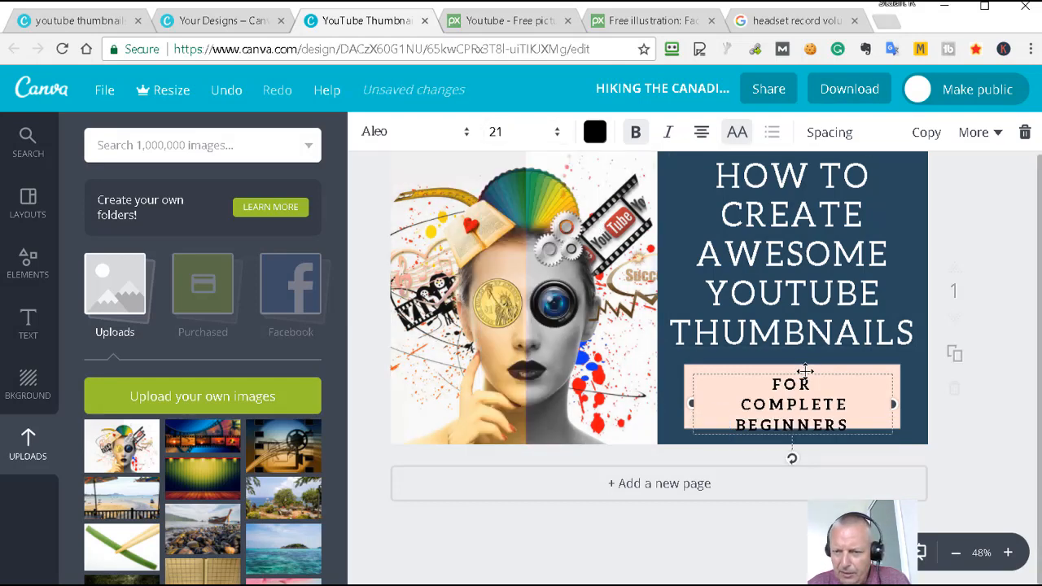
drag(789, 368, 758, 363)
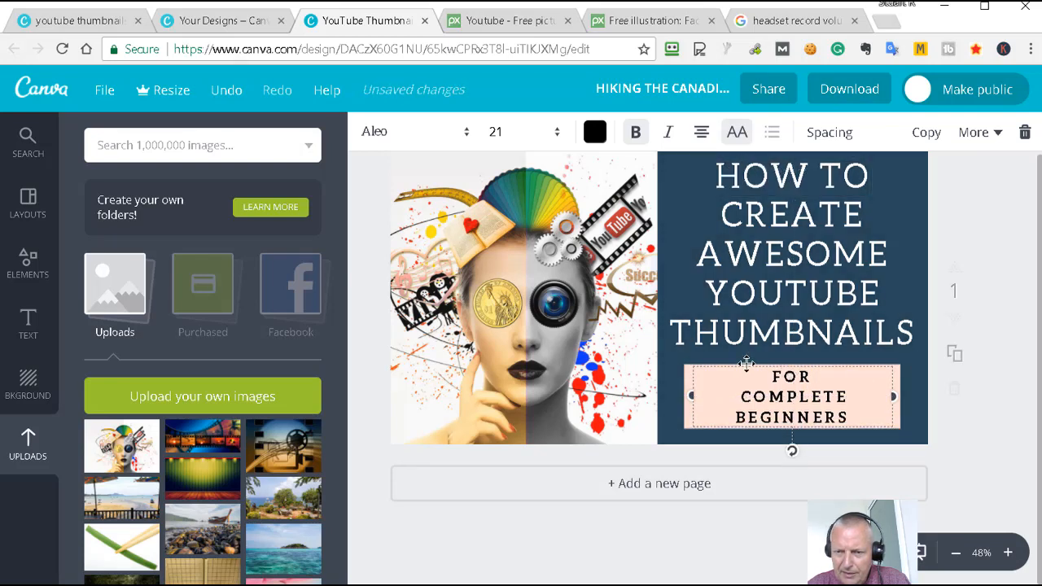
click(678, 419)
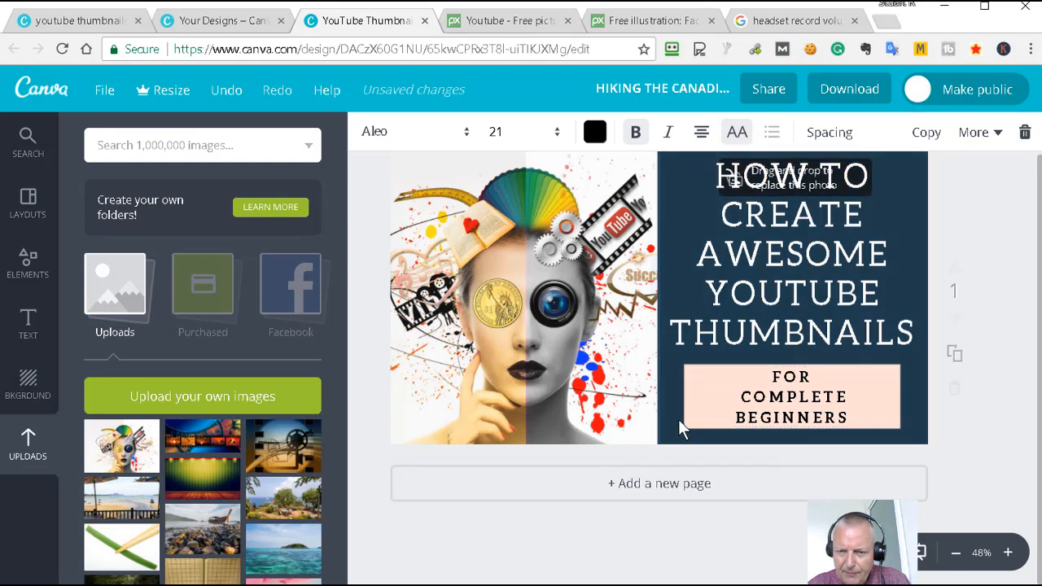
Move the banner text aside, make the pink box slightly taller, and put the text back in the centre of the box.
drag(774, 394, 846, 406)
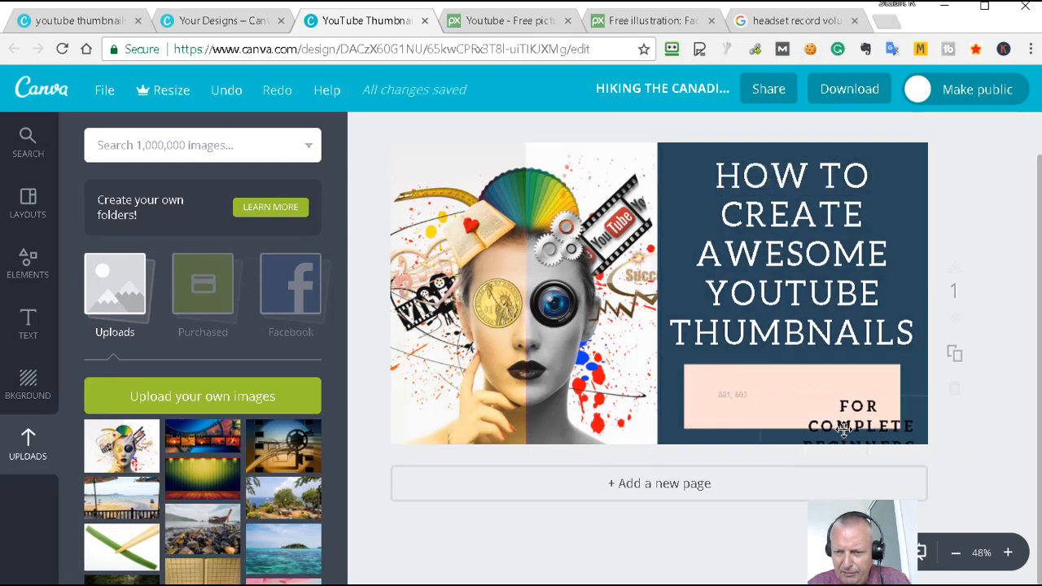
click(790, 372)
drag(791, 364, 780, 386)
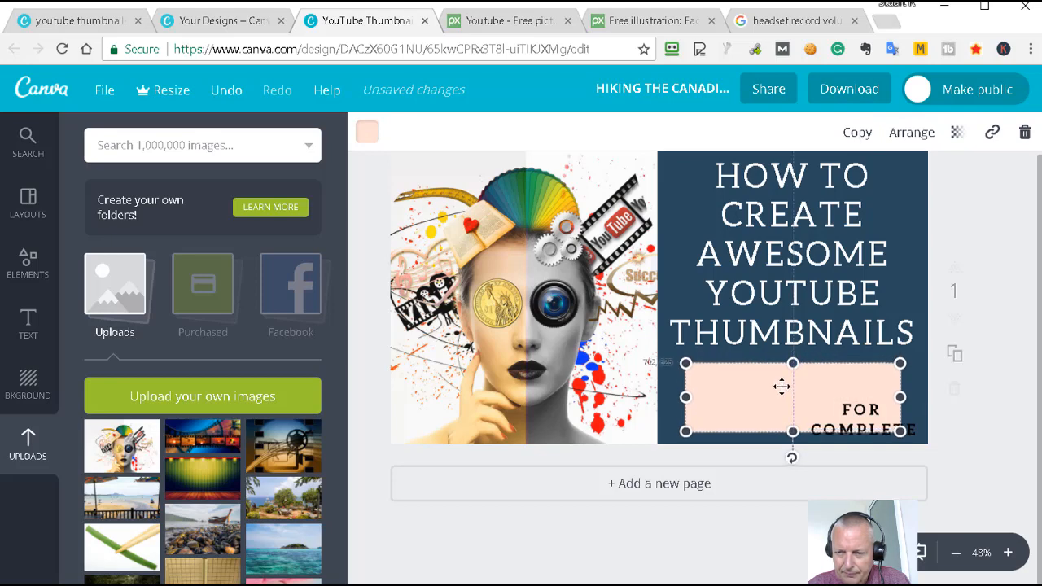
key(Escape)
drag(841, 407, 789, 378)
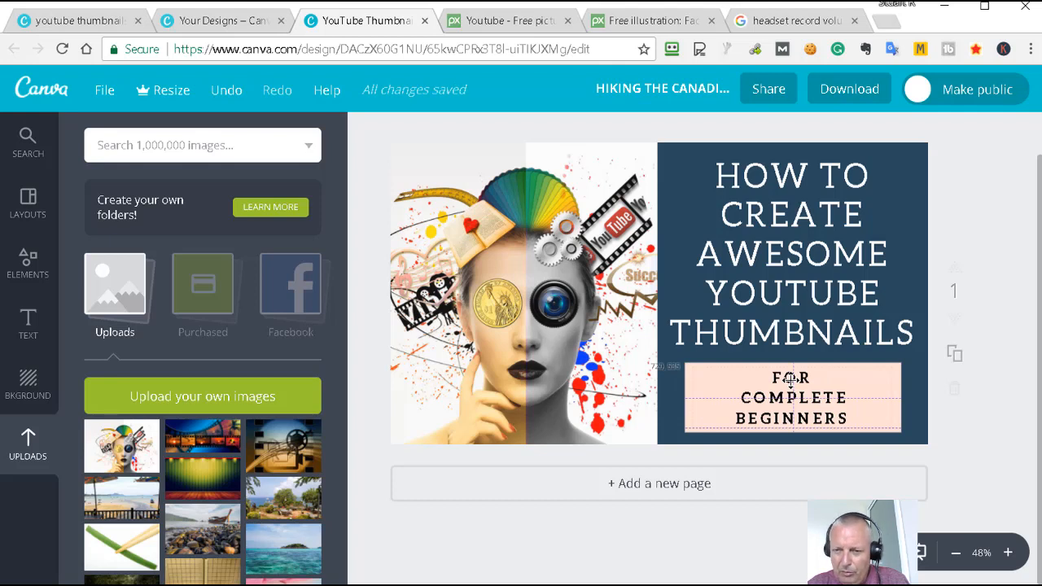
drag(789, 378, 785, 396)
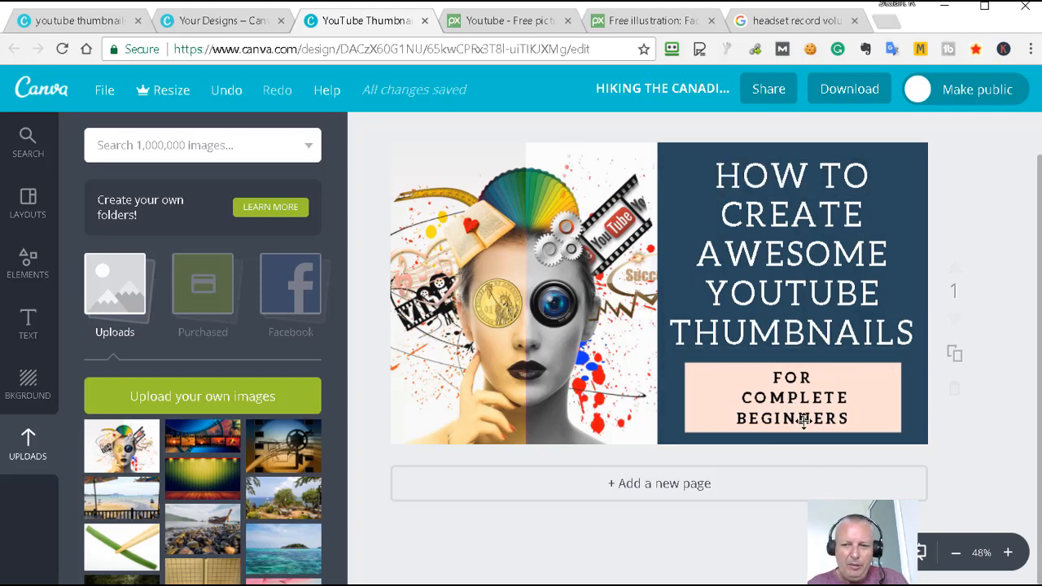
Move the banner text out of the way, narrow the pink box slightly on both sides, and re-centre the text on it.
click(702, 403)
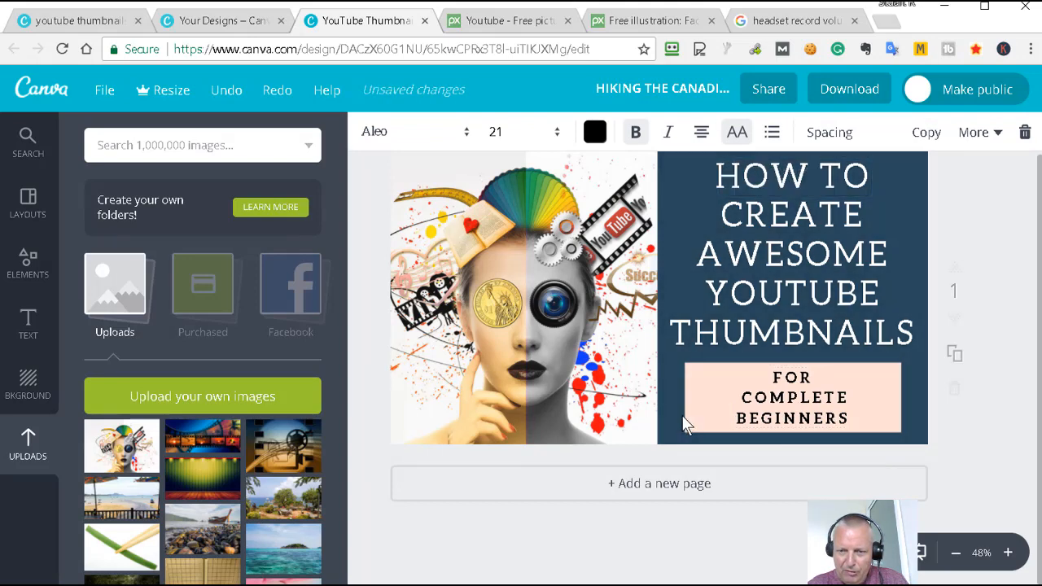
drag(767, 397, 810, 451)
click(700, 398)
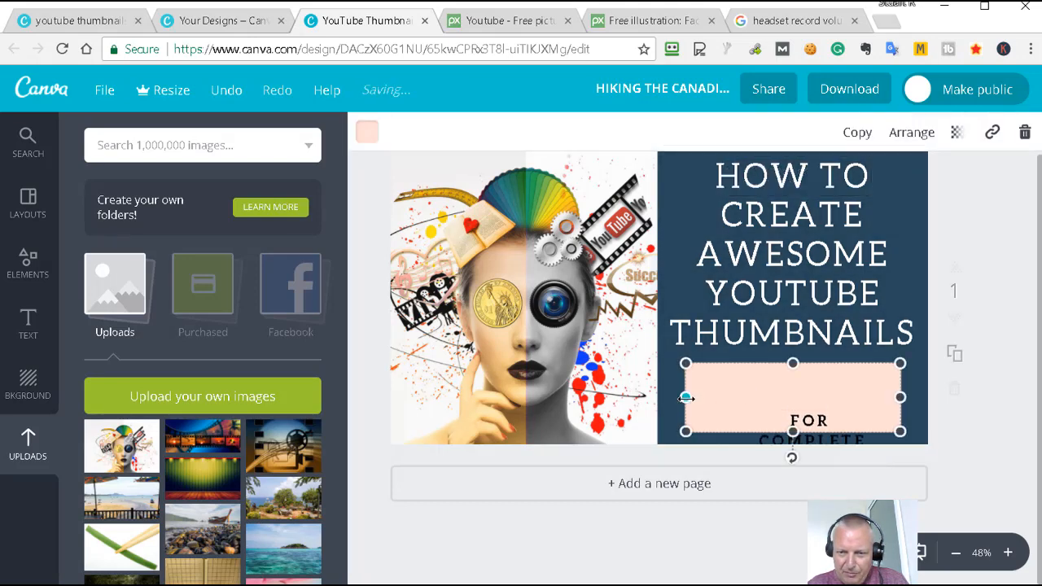
drag(689, 397, 737, 398)
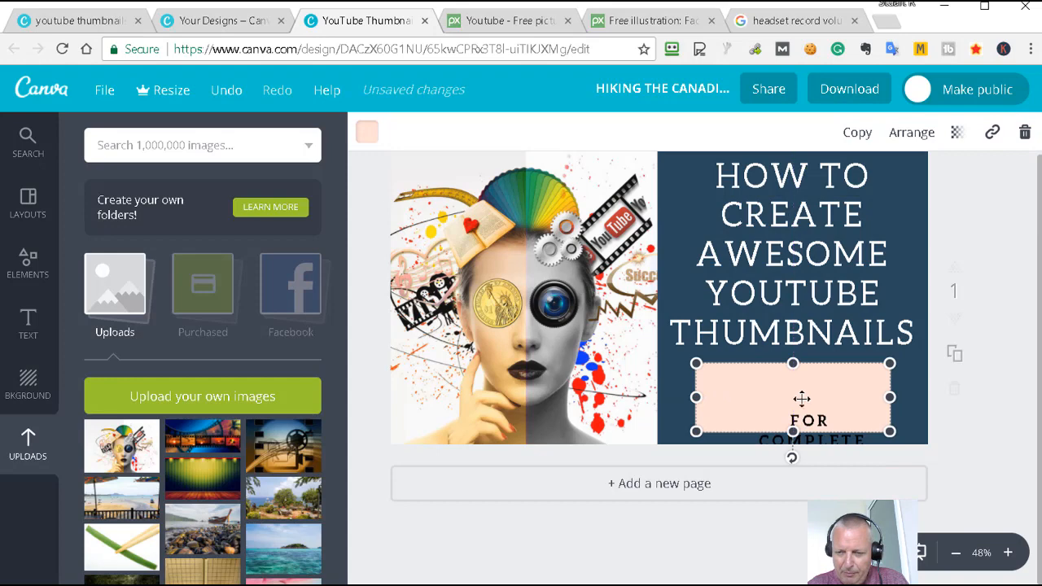
drag(804, 415, 788, 373)
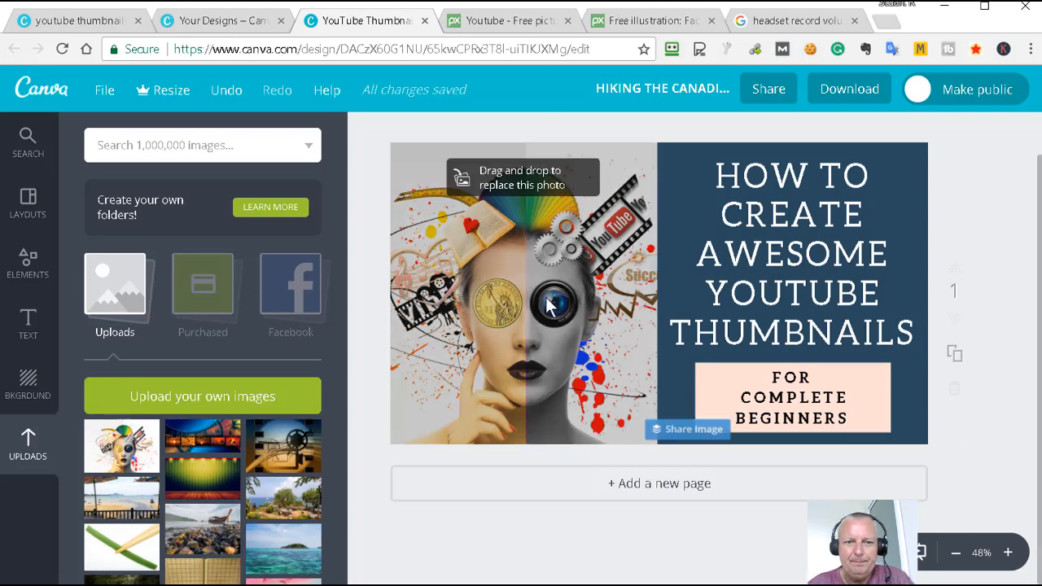
Create a new blank YouTube Thumbnail design and review the finished examples in the youtube thumbnails folder before returning to it.
click(72, 21)
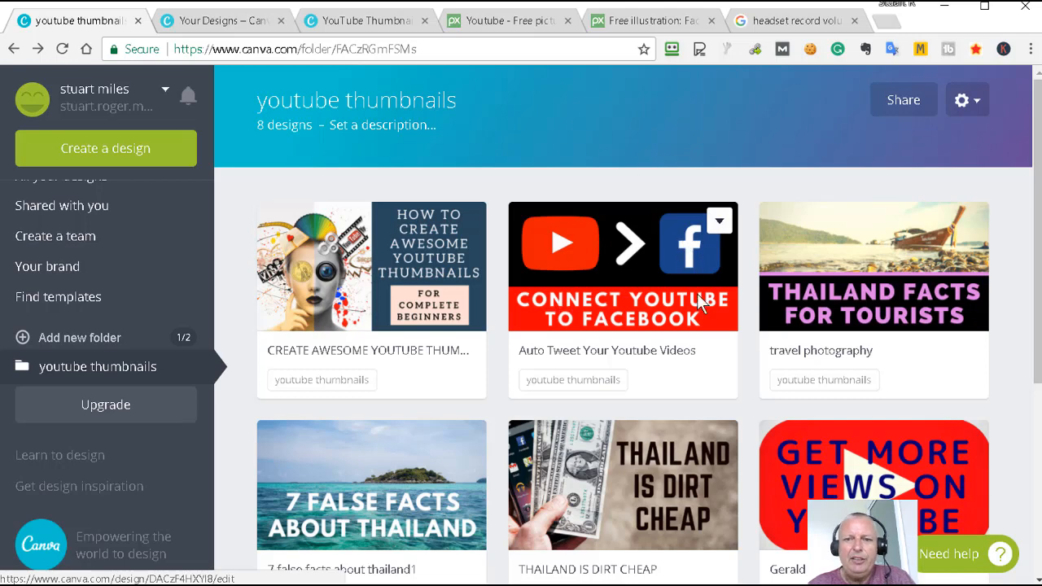
click(244, 26)
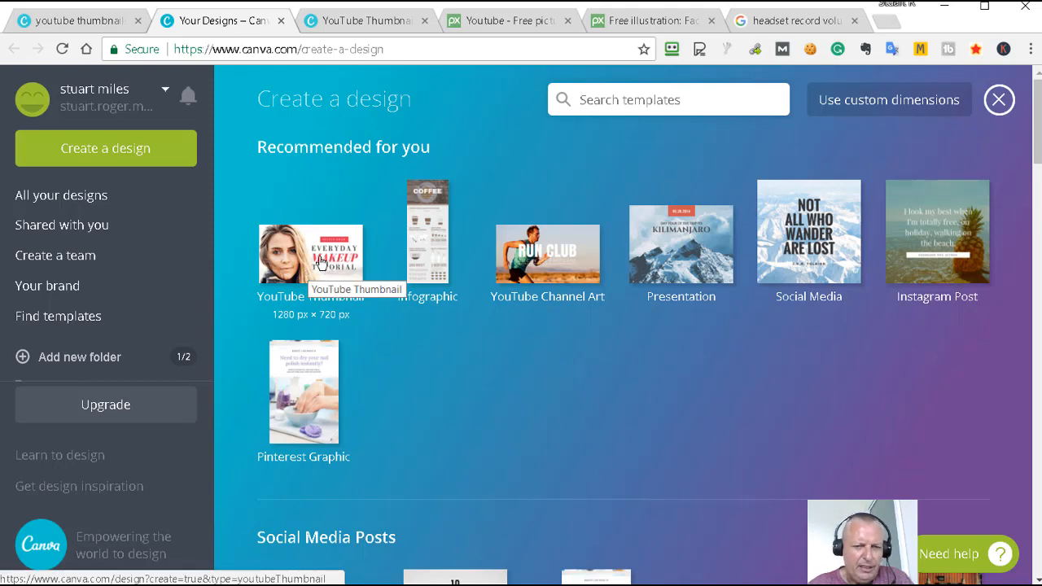
click(319, 263)
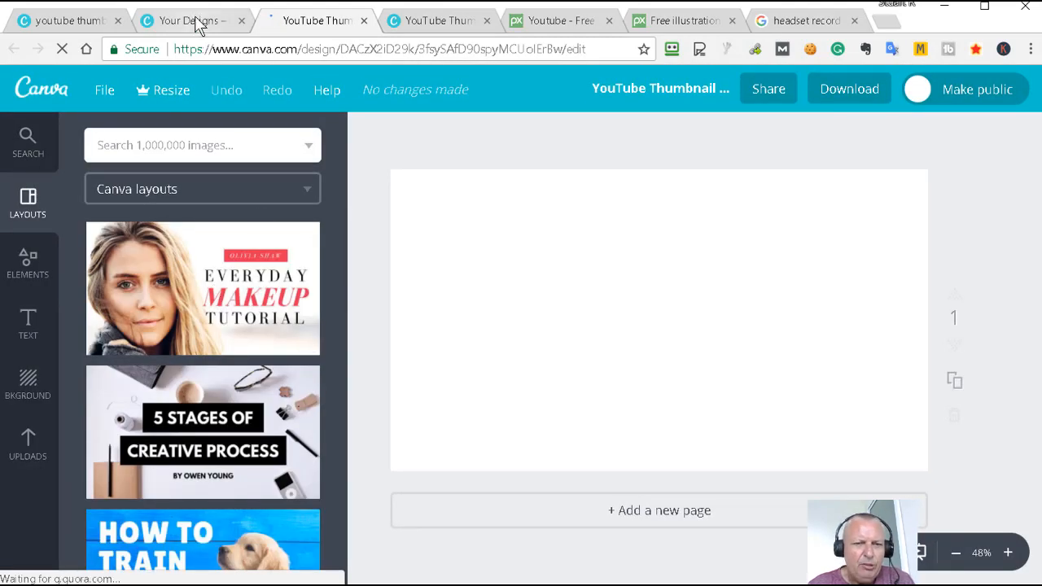
click(195, 24)
click(102, 20)
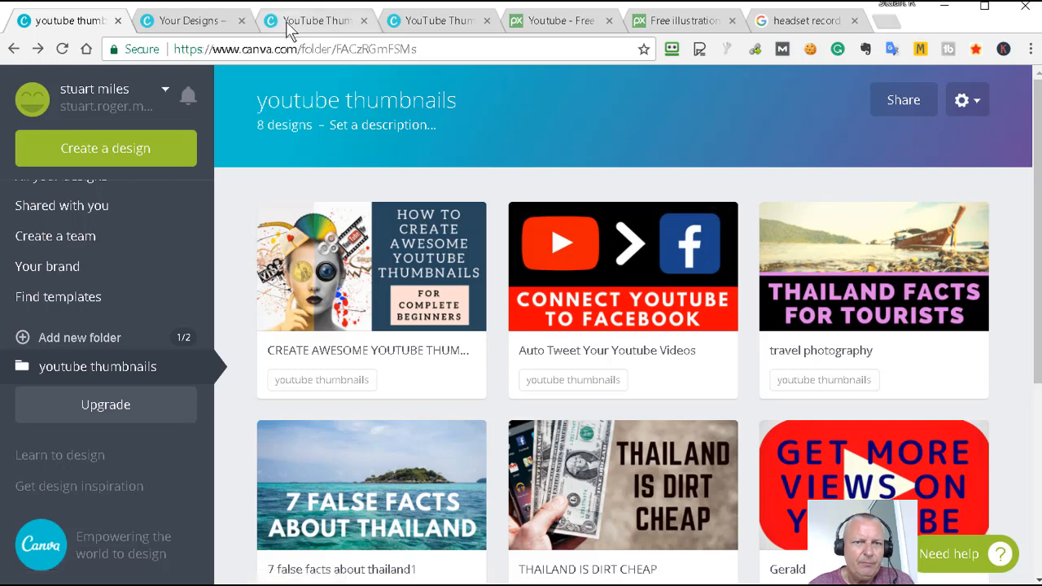
click(318, 25)
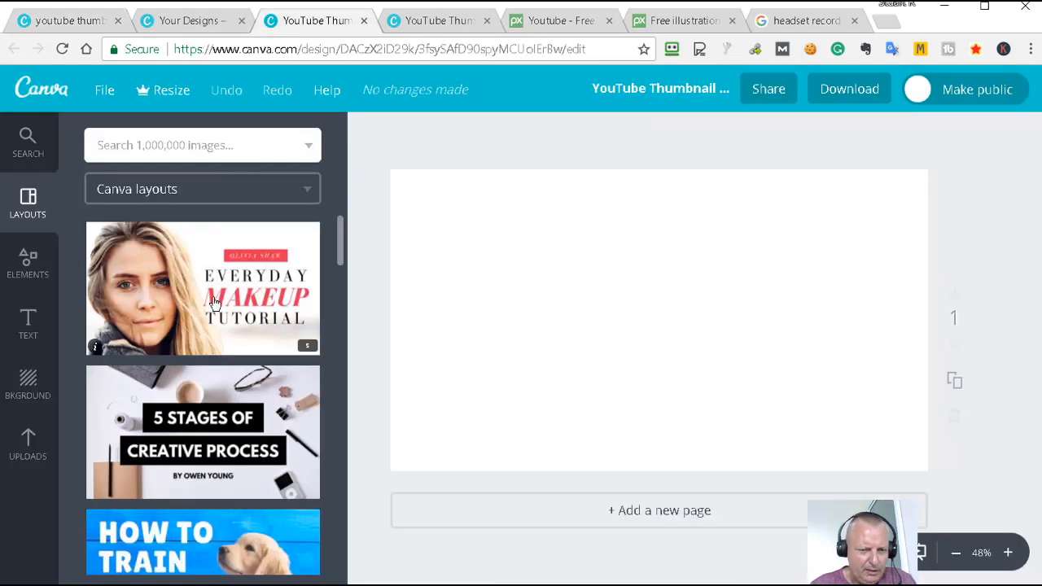
Browse the Canva layouts and apply the free "SUMMER TOP HITS 2018" layout to the blank page.
scroll(213, 303, down, 8)
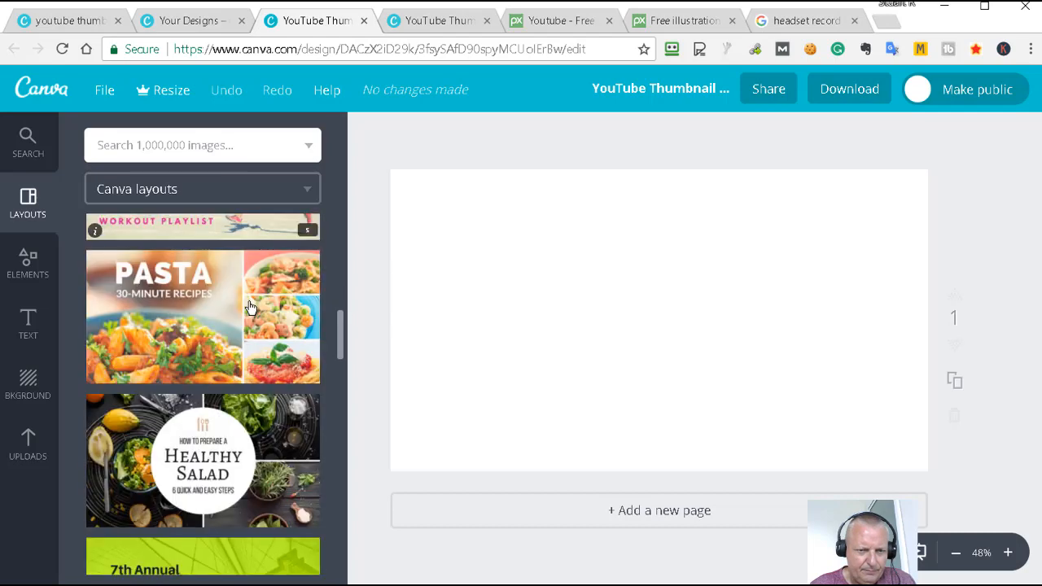
scroll(244, 325, down, 6)
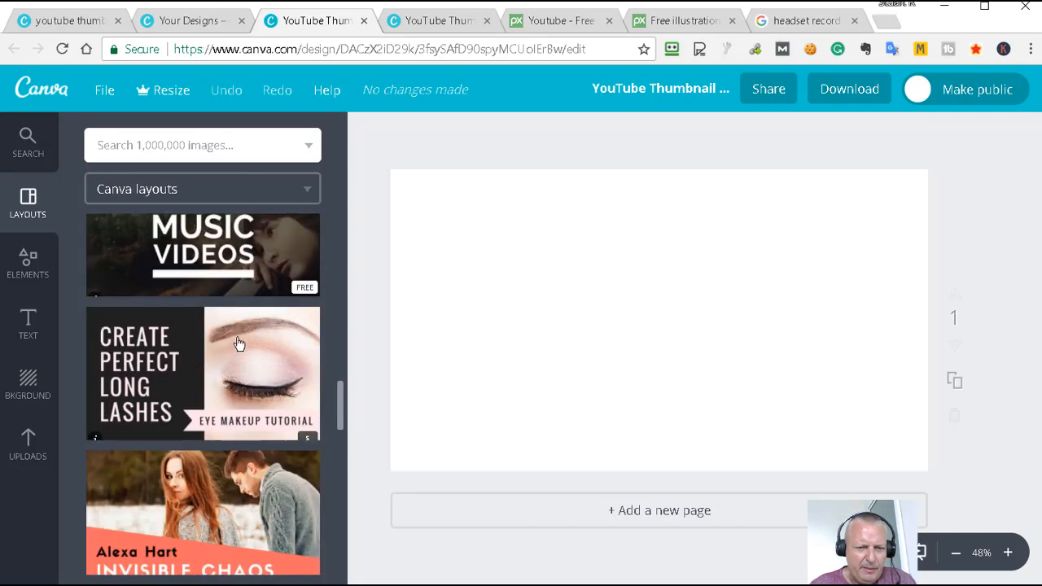
scroll(239, 345, down, 2)
scroll(236, 346, down, 1)
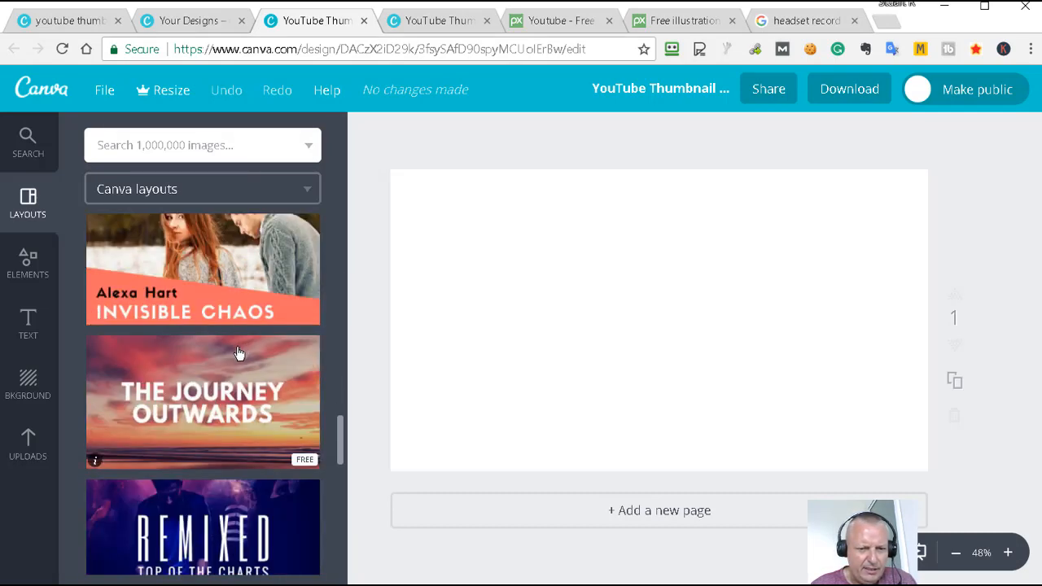
scroll(238, 354, down, 4)
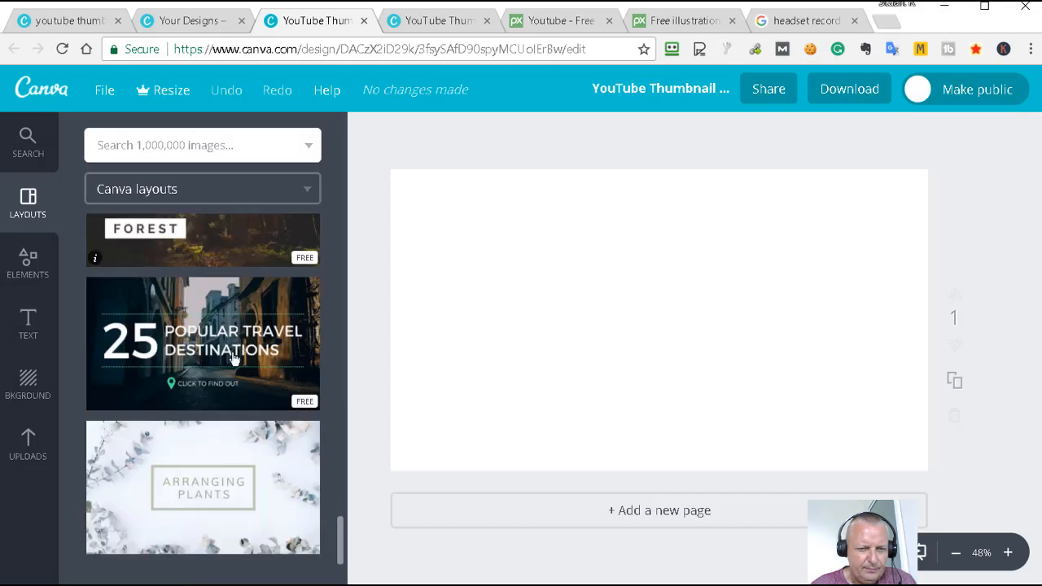
scroll(234, 358, down, 5)
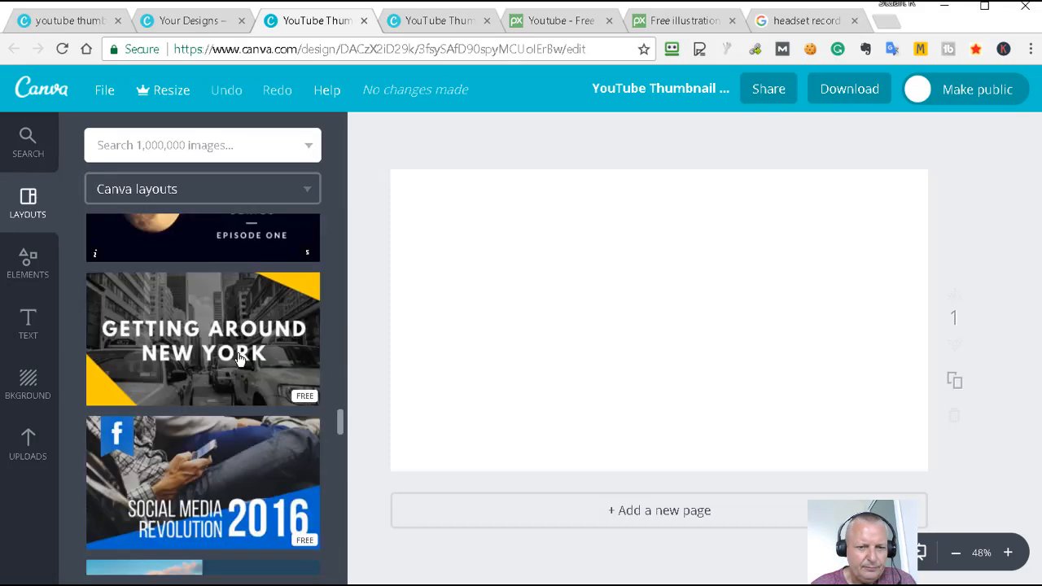
scroll(238, 359, down, 6)
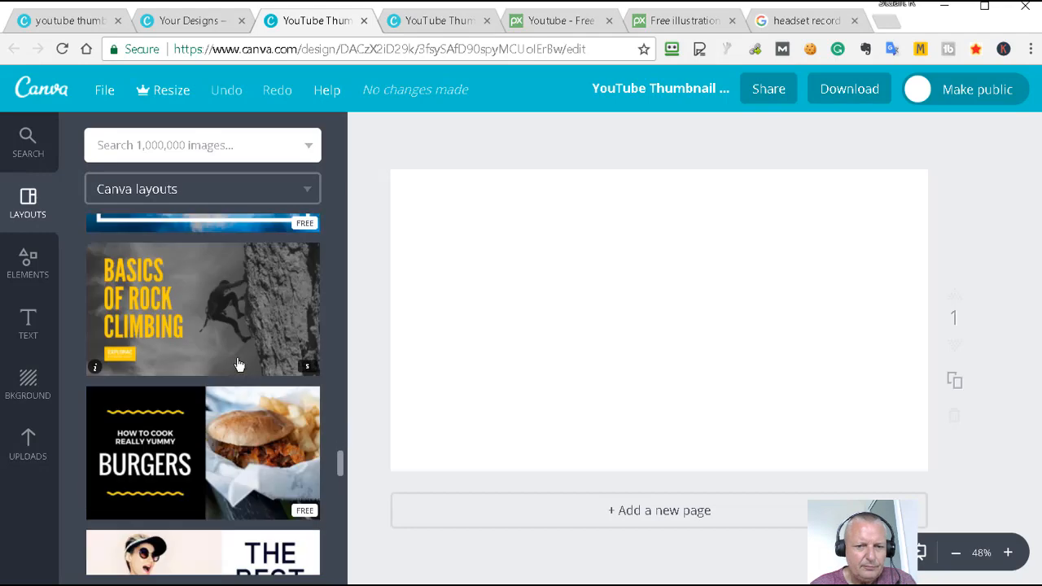
scroll(238, 364, down, 6)
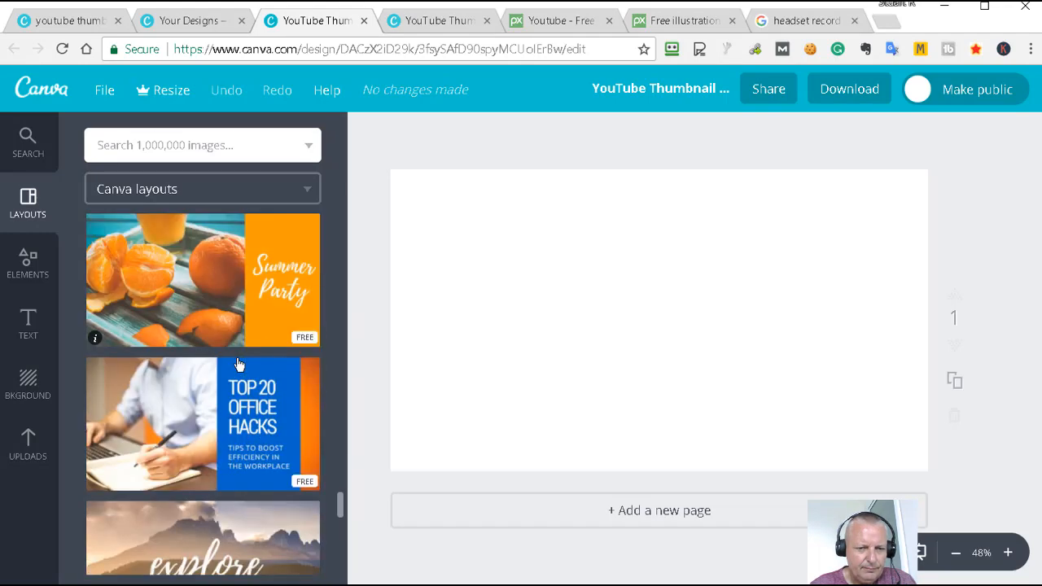
scroll(239, 364, down, 4)
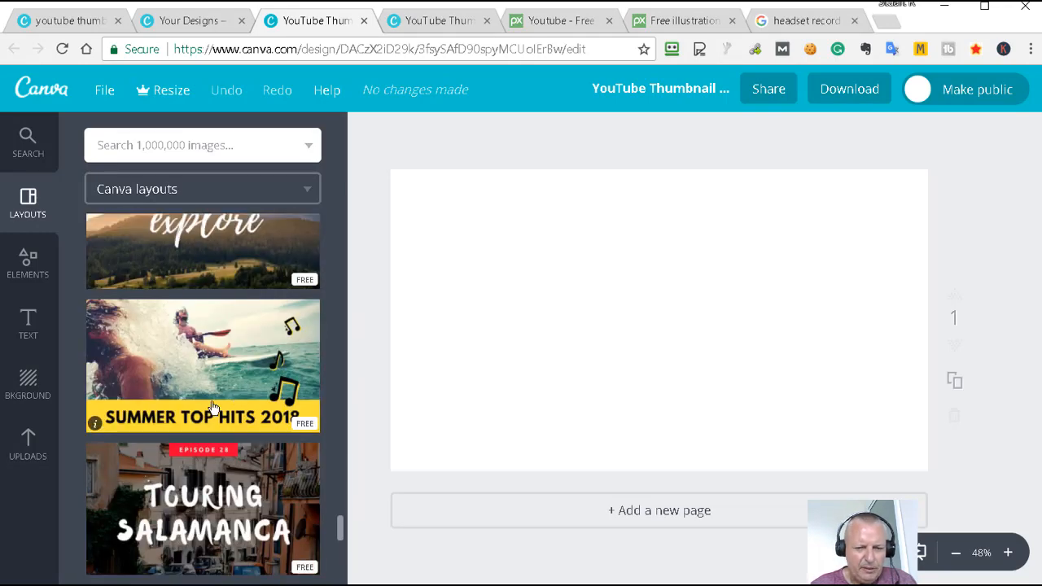
click(211, 374)
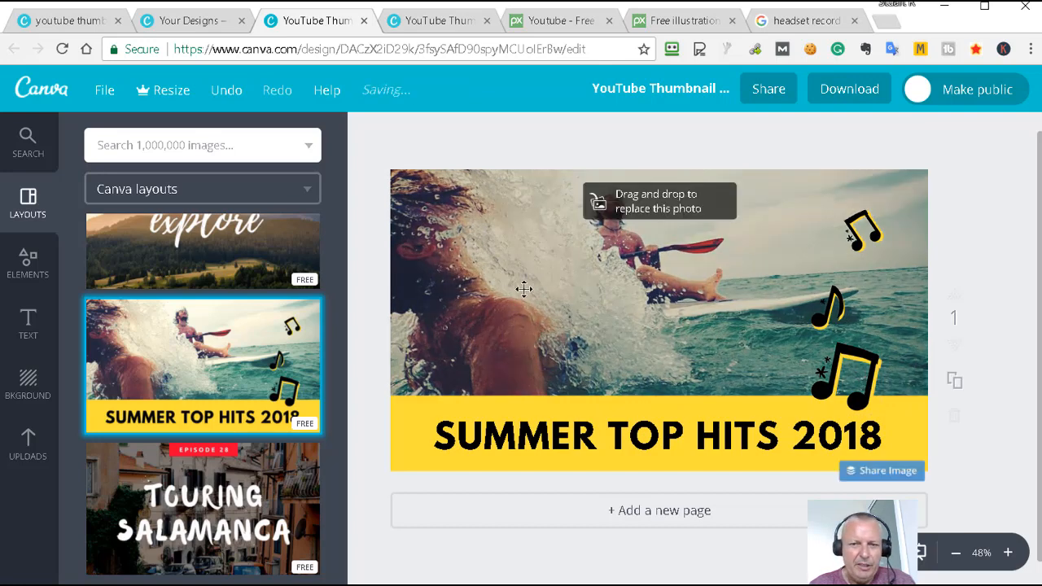
Delete the three music note graphics from the surfing photo.
click(873, 235)
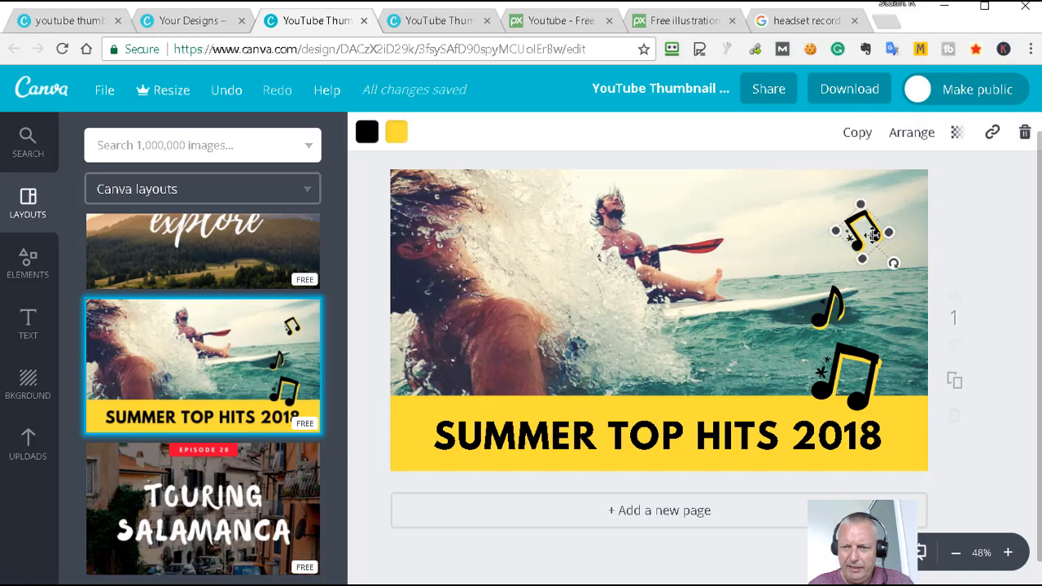
key(Delete)
click(827, 308)
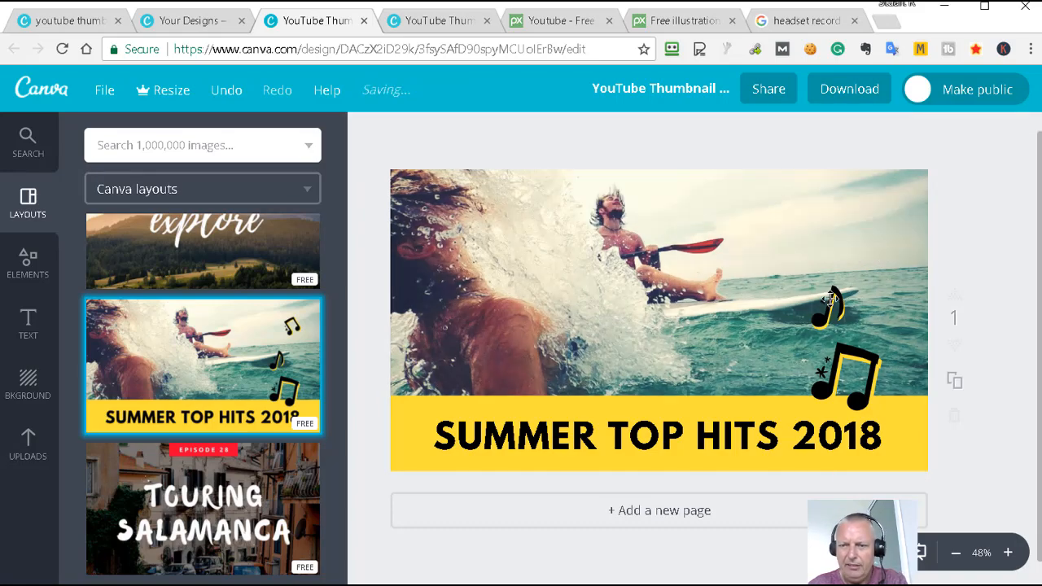
key(Delete)
click(848, 376)
key(Delete)
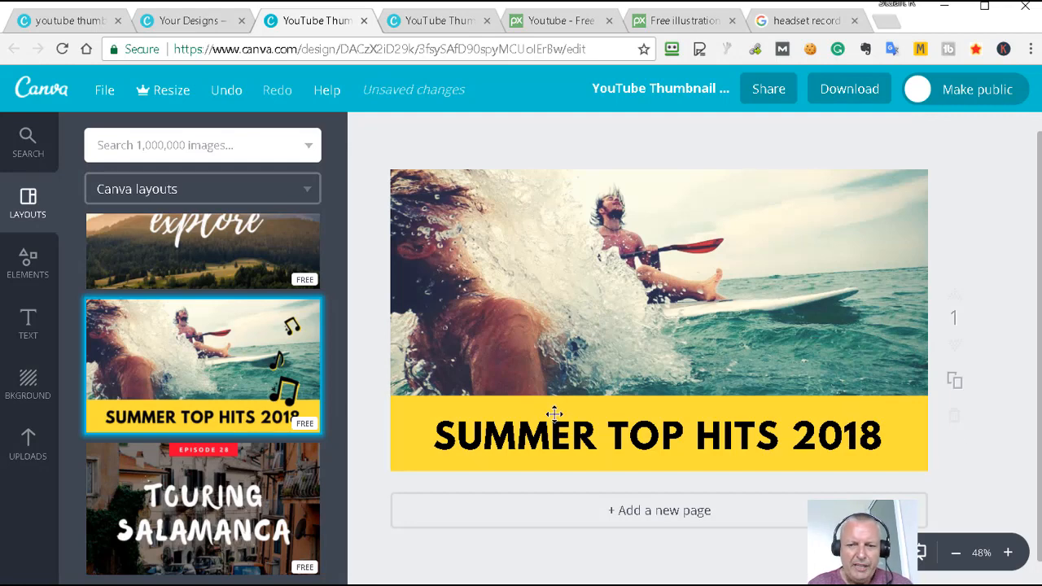
Remove the surfing photo from its frame and fill the frame black, using the finished Connect YouTube to Facebook thumbnail as reference.
click(583, 287)
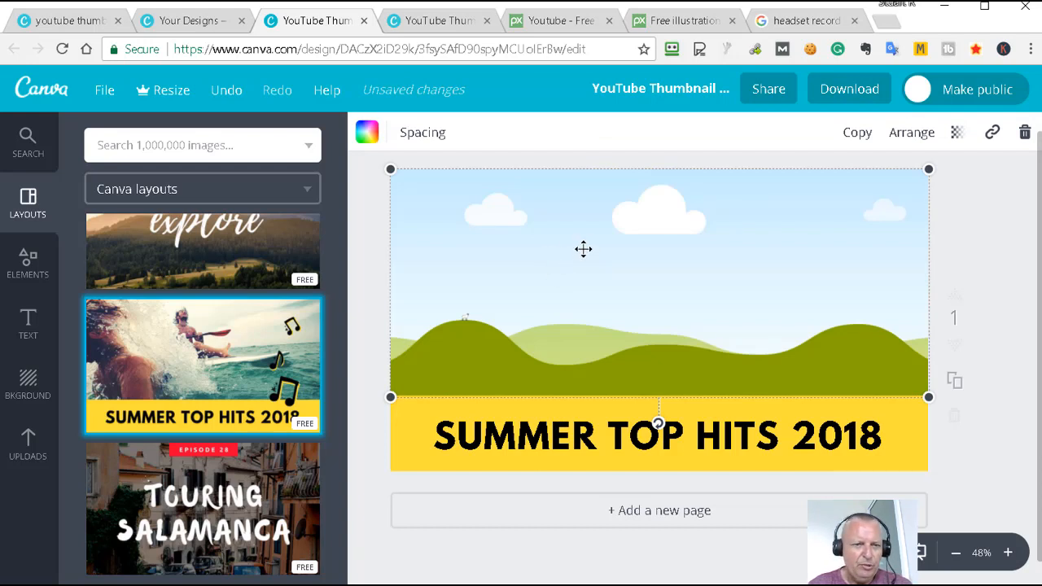
click(367, 133)
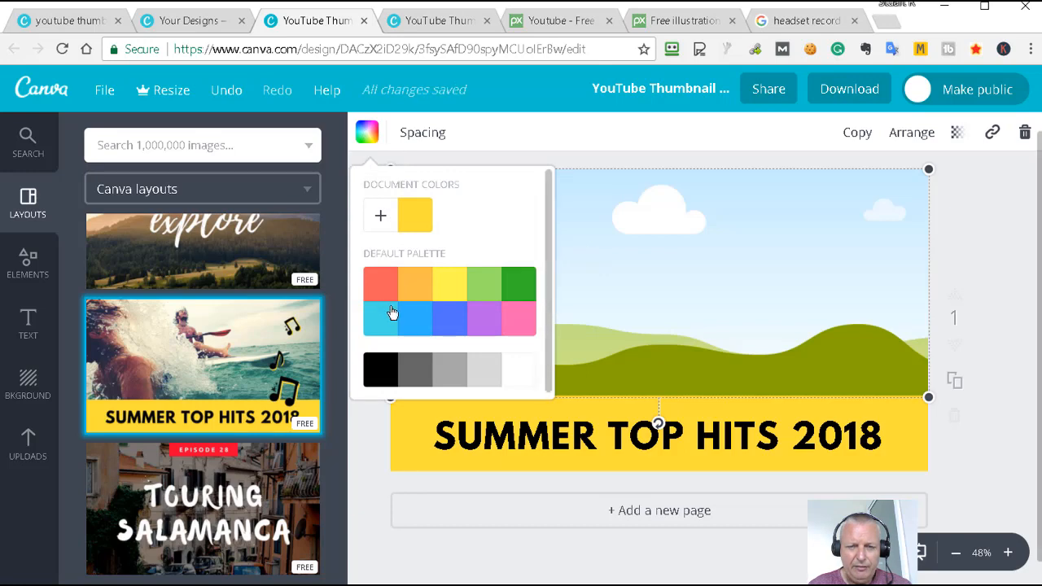
click(69, 20)
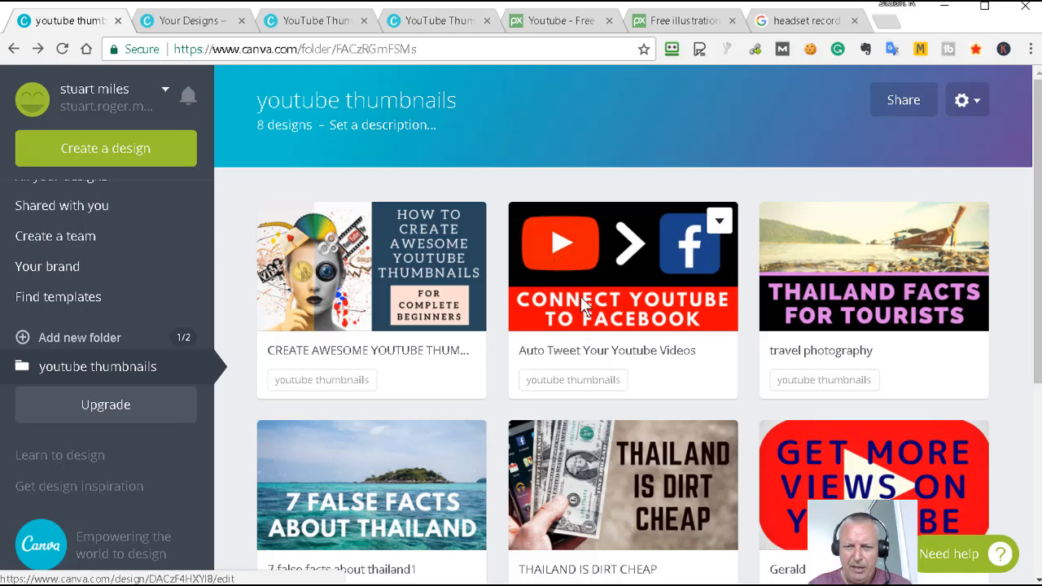
click(332, 21)
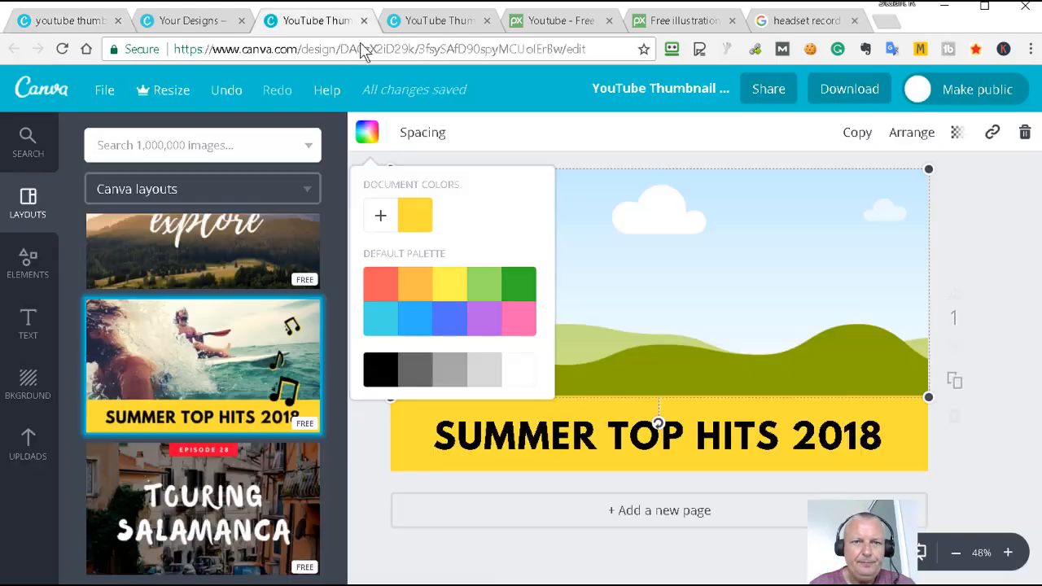
click(379, 373)
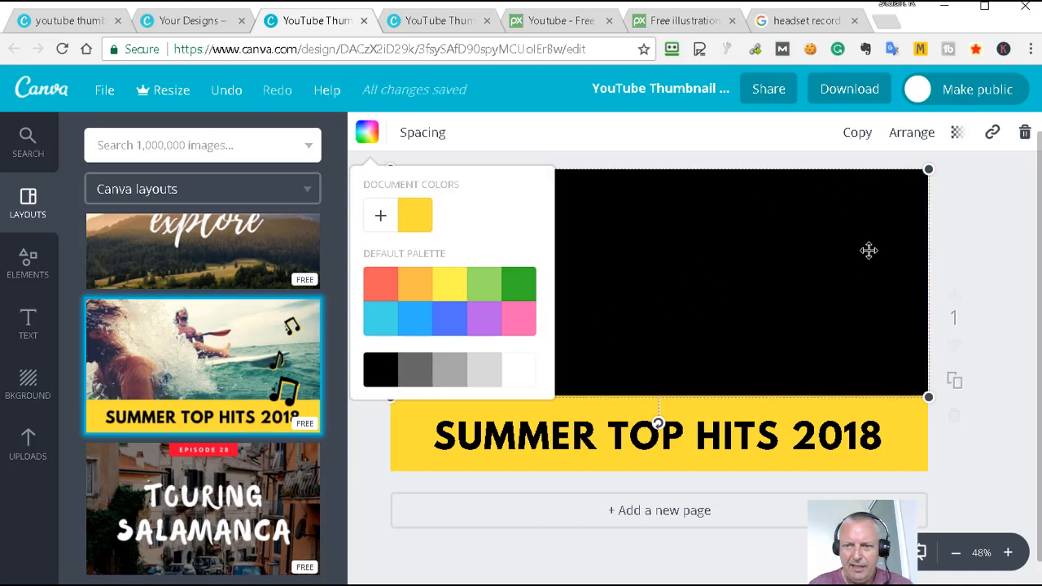
click(732, 285)
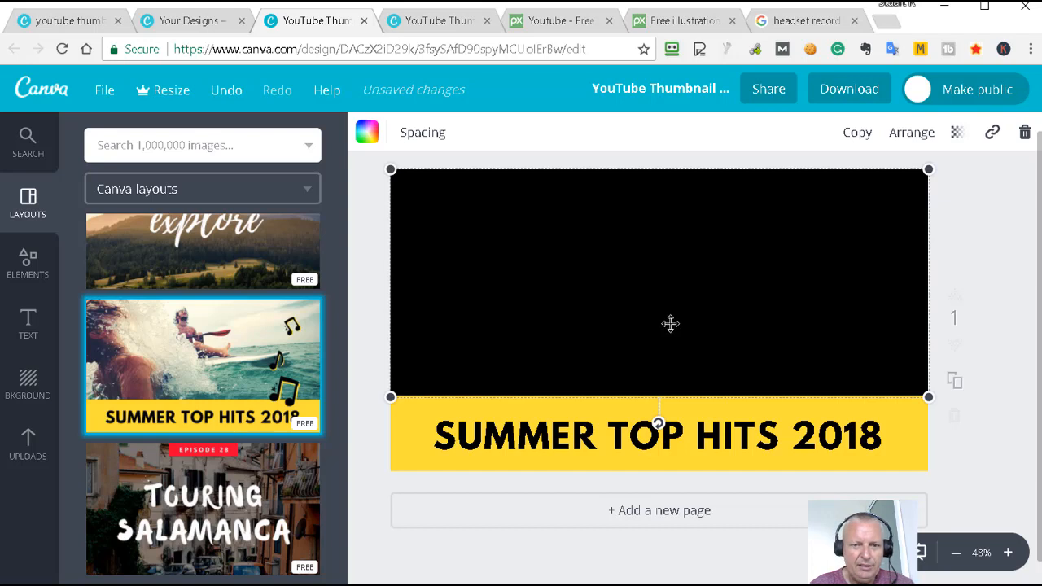
Recolour the yellow banner behind the title to a custom bright red.
click(416, 440)
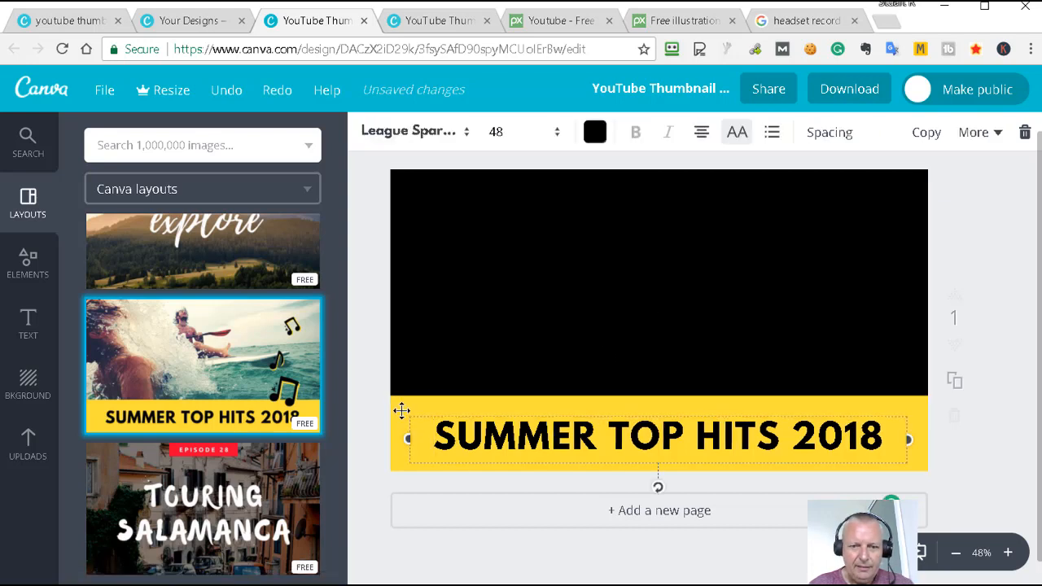
click(395, 408)
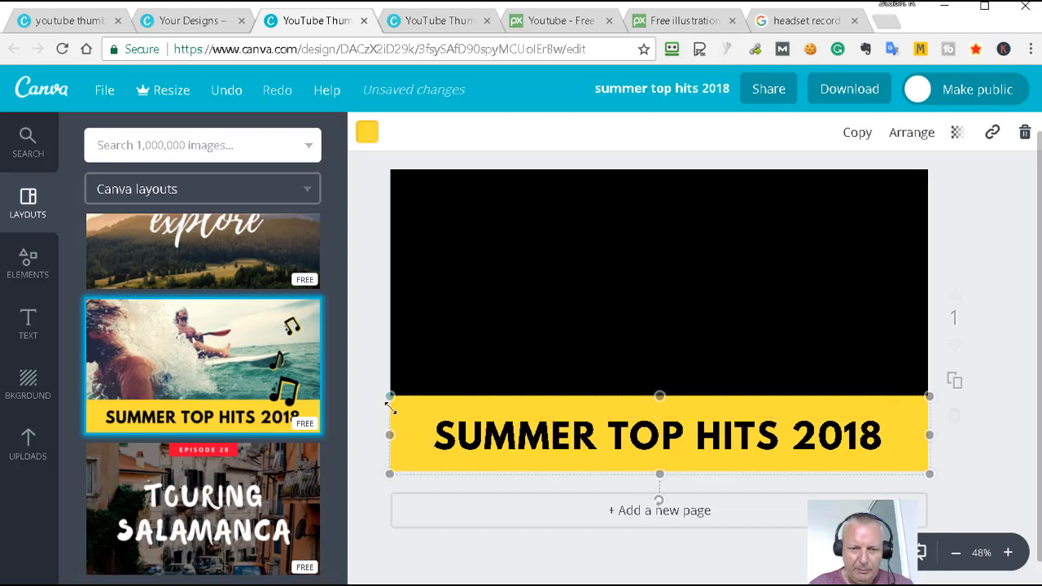
click(367, 136)
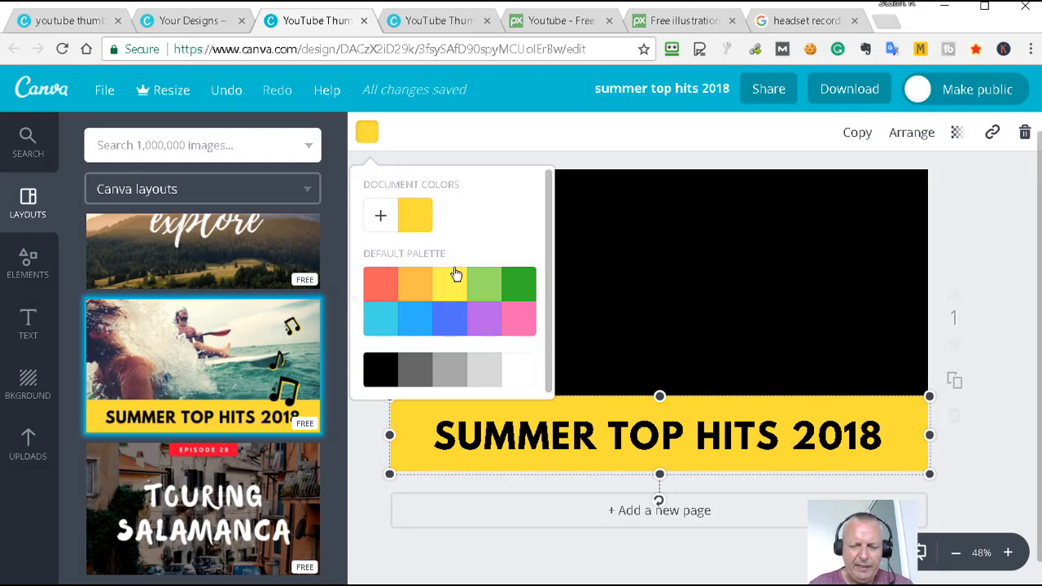
click(381, 221)
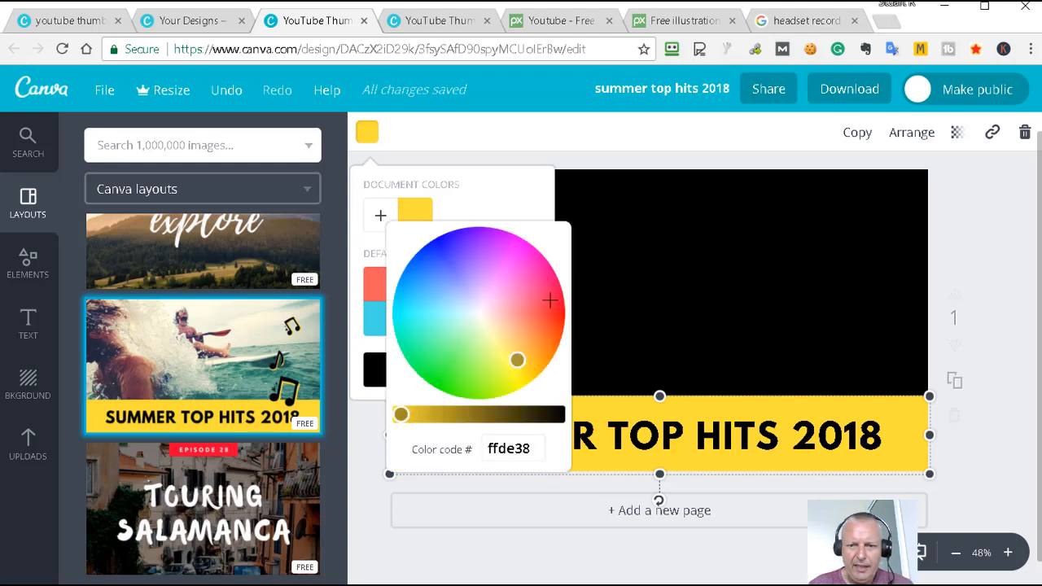
click(556, 309)
drag(570, 310, 572, 339)
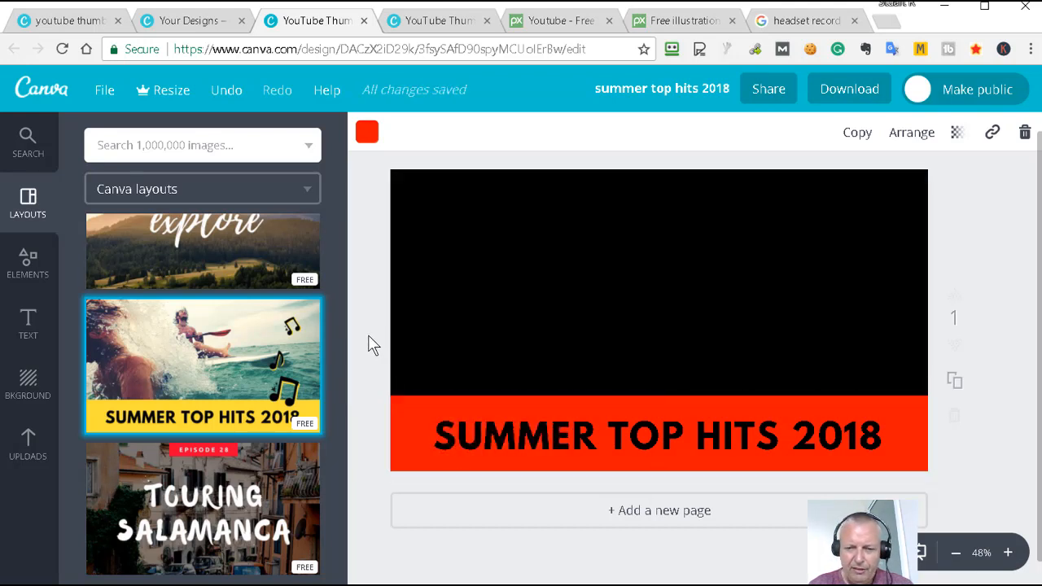
Check the title wording in the finished example, then clear all the SUMMER TOP HITS 2018 text from the red banner.
click(543, 434)
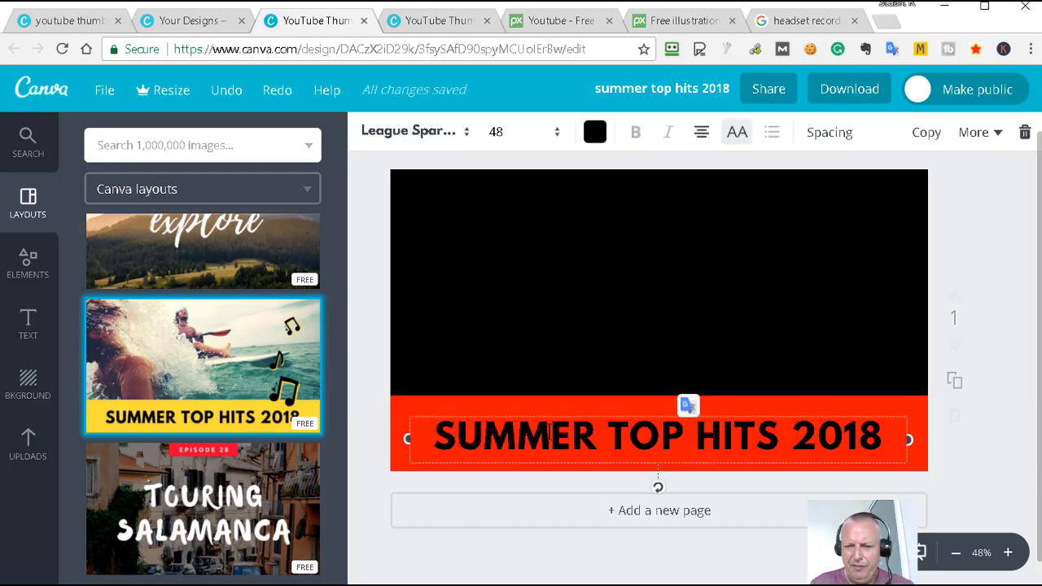
click(65, 21)
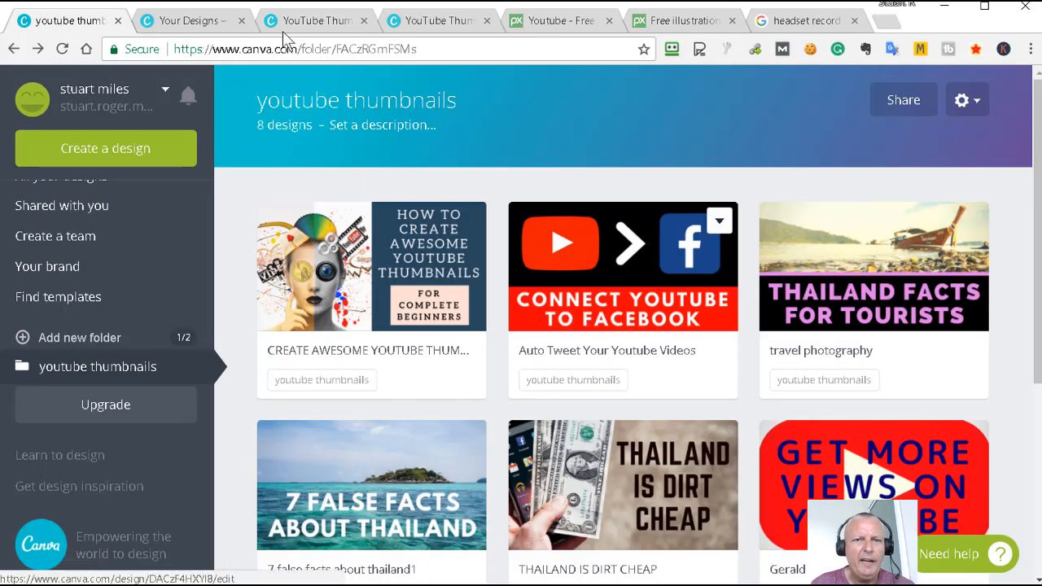
click(303, 22)
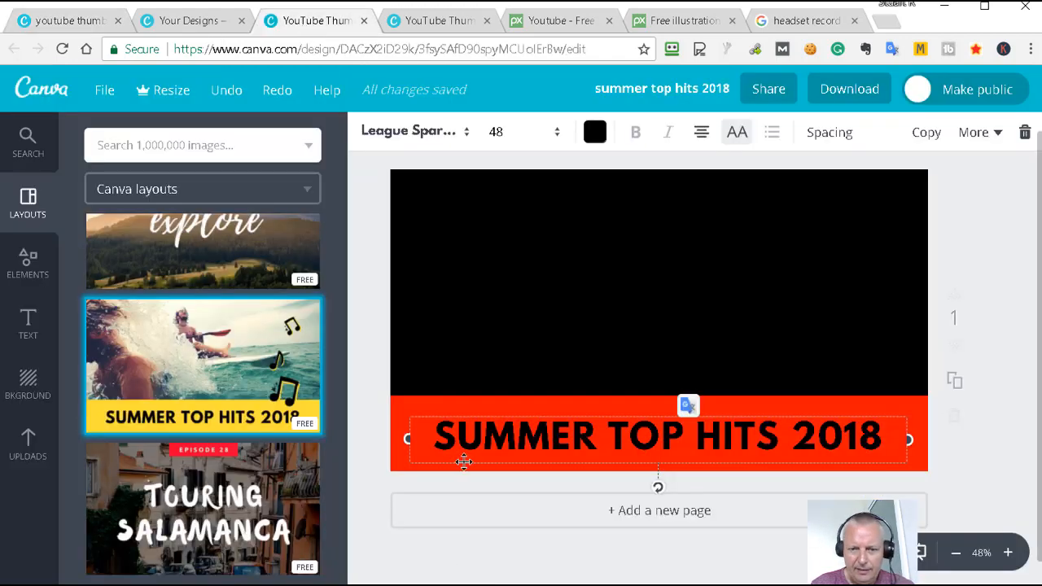
double_click(438, 440)
key(BackSpace)
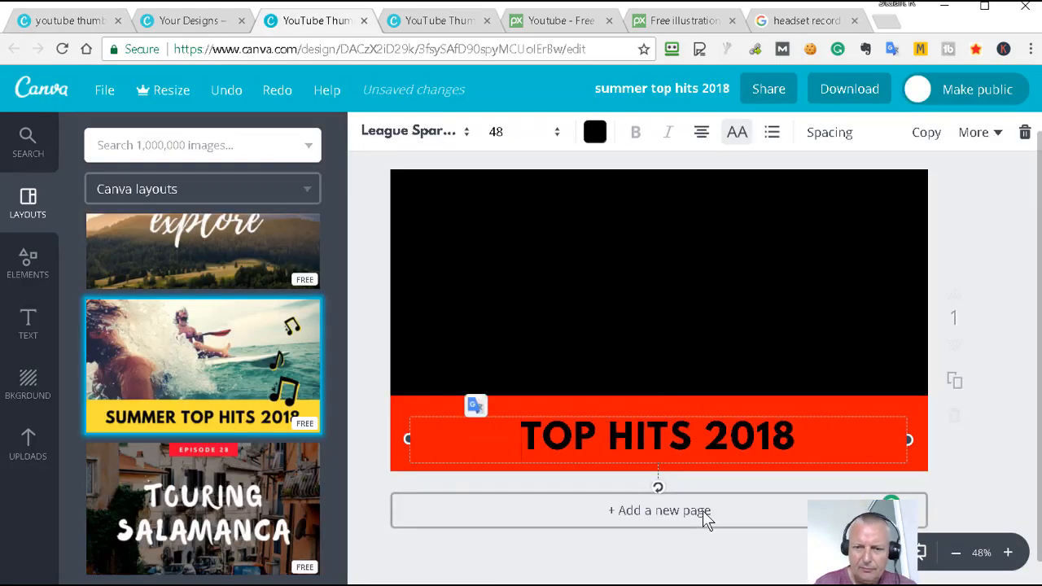
key(Delete)
key(Delete)
key(Delete)
key(Delete)
key(Delete)
key(Delete)
key(Delete)
key(Delete)
key(Delete)
key(Delete)
key(Delete)
key(Delete)
key(Delete)
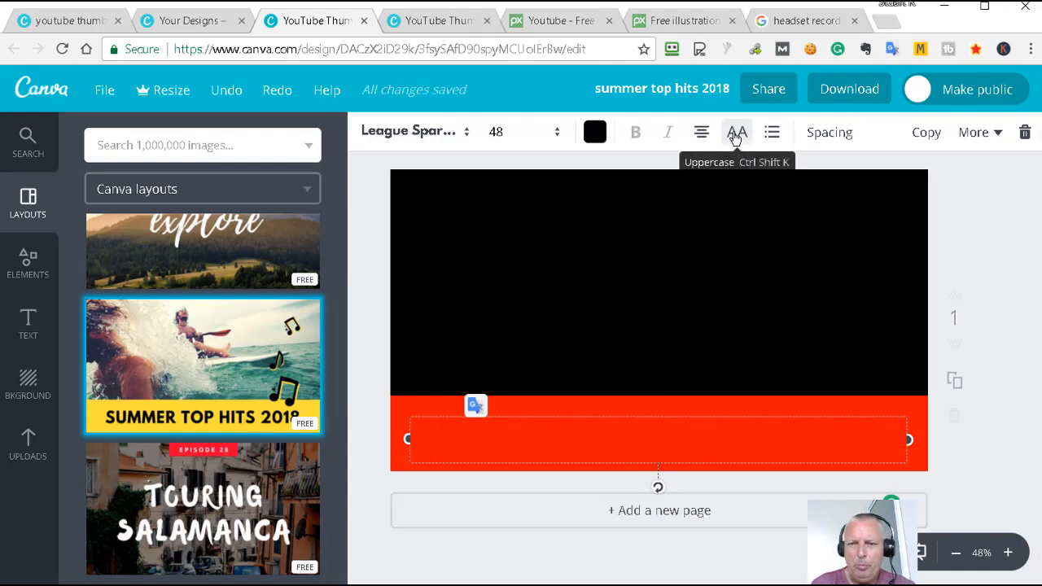
Review the uppercase option and the font list for the banner text, keeping League Spartan.
click(737, 135)
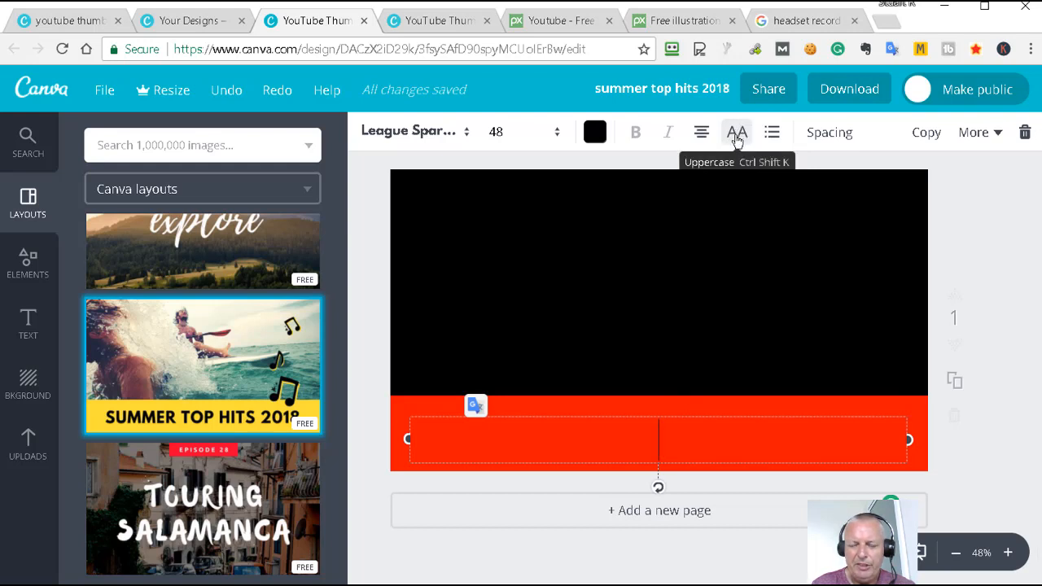
click(736, 139)
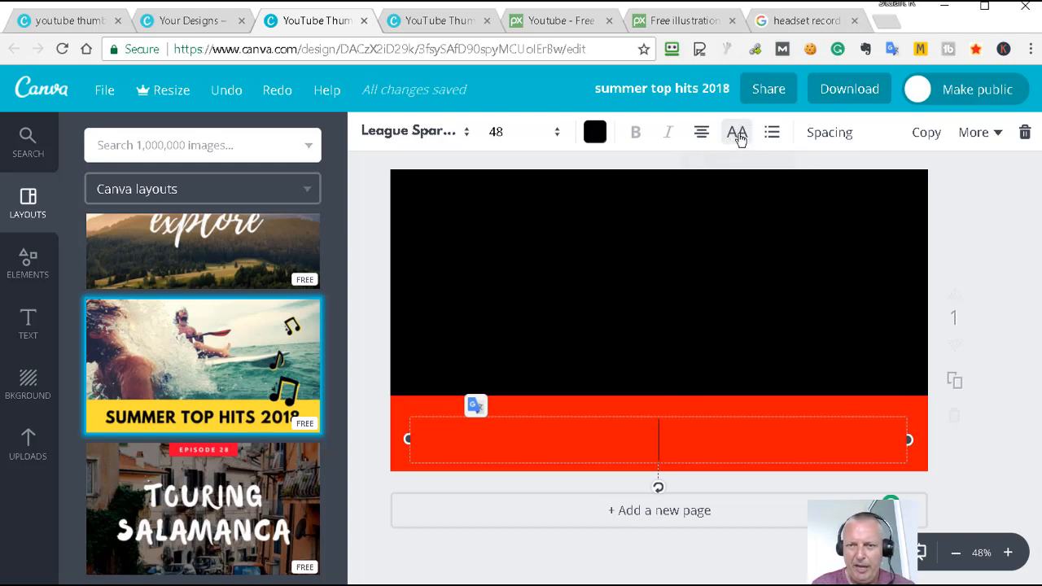
click(470, 133)
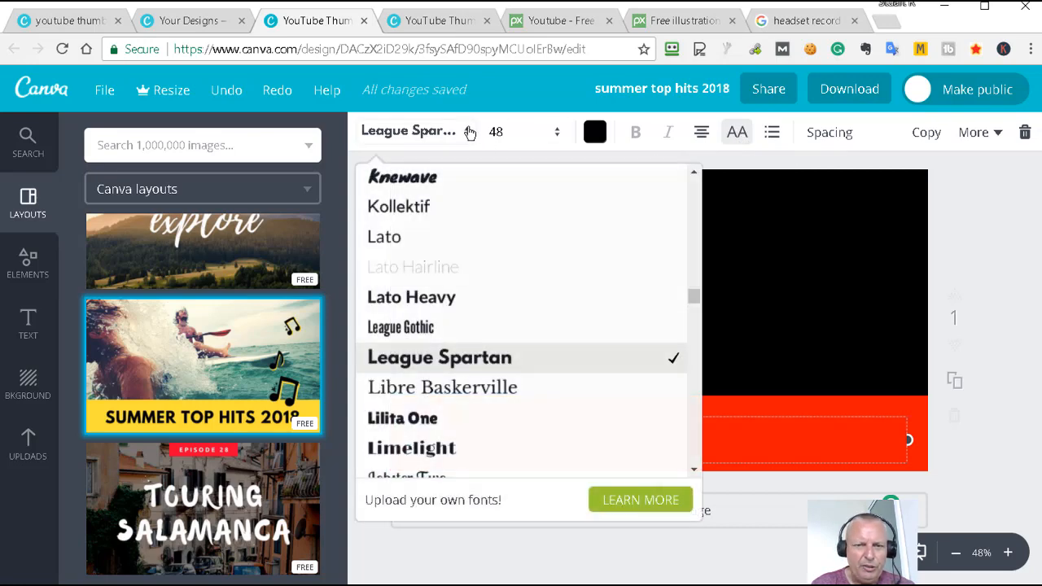
scroll(449, 326, down, 3)
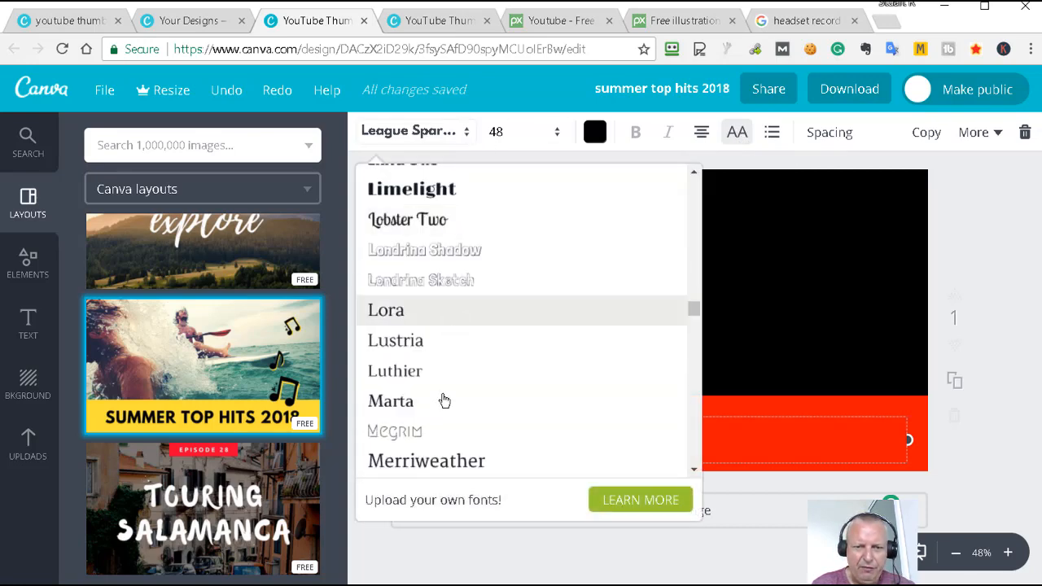
scroll(415, 273, up, 3)
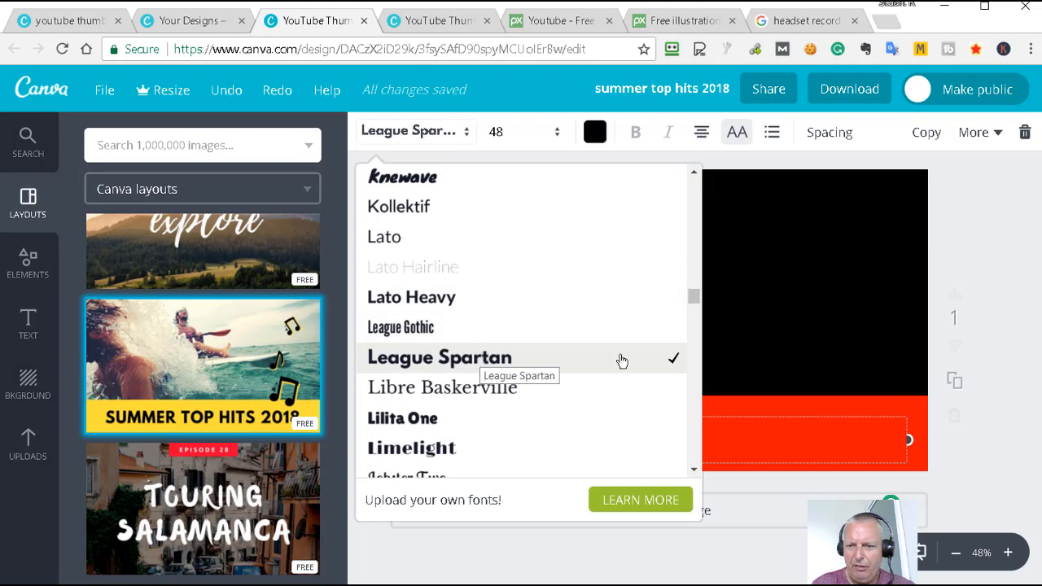
click(993, 228)
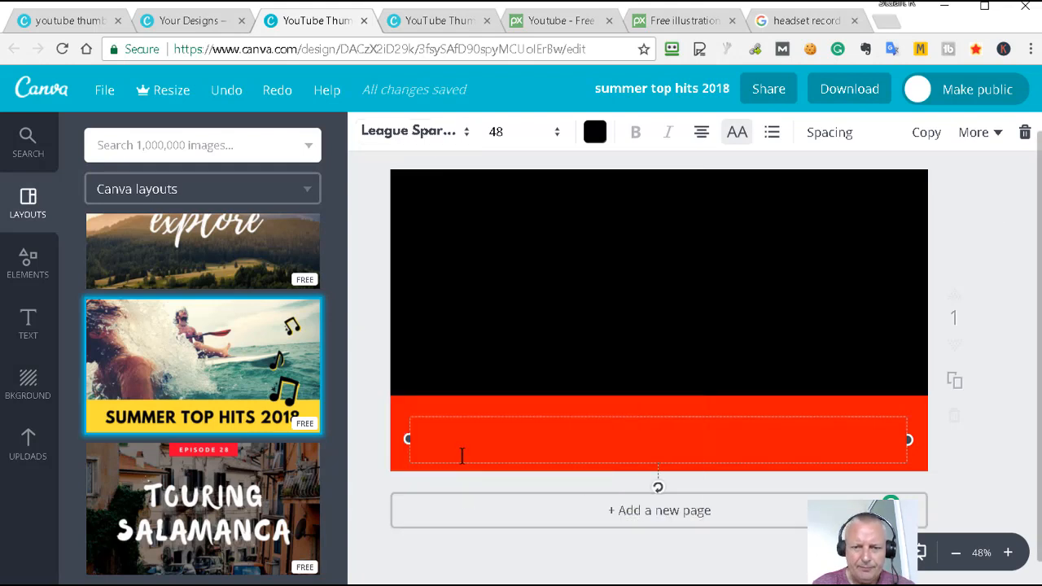
Enter the banner title as two lines, CONNECT YOUTUBE and TO FACEBOOK.
text(CO)
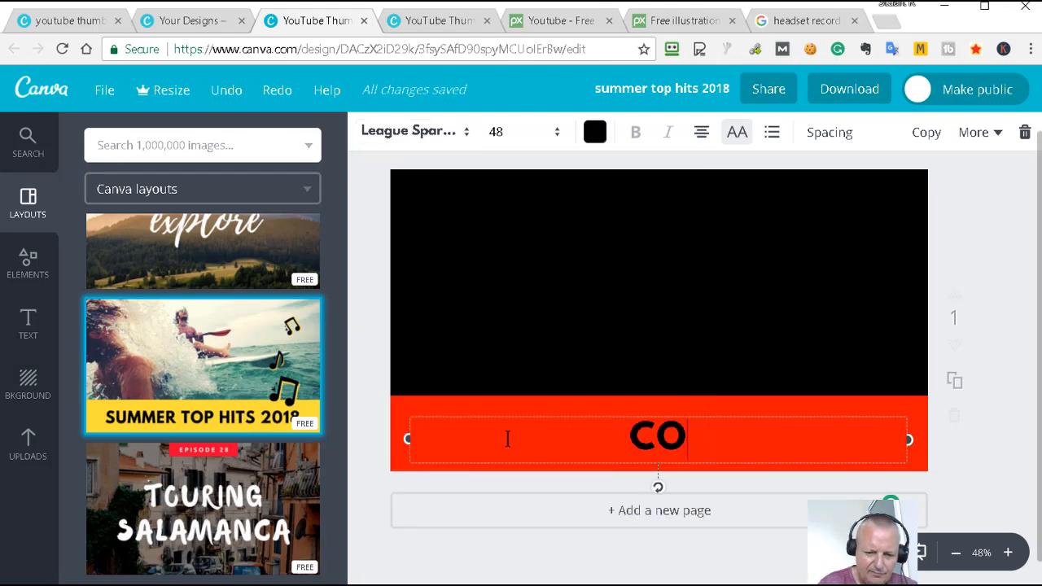
text(NNECT YOUTUBE)
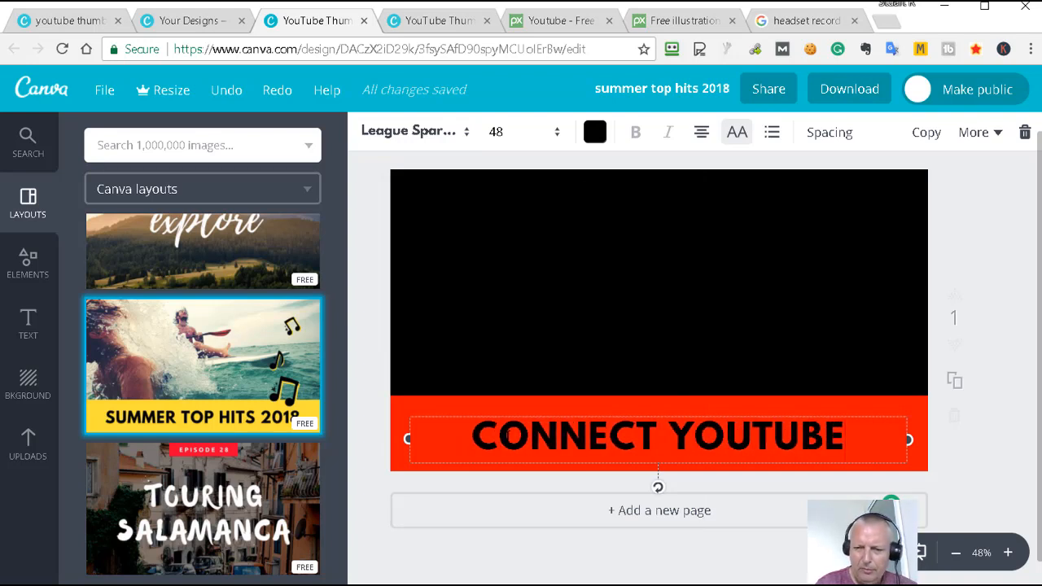
key(Return)
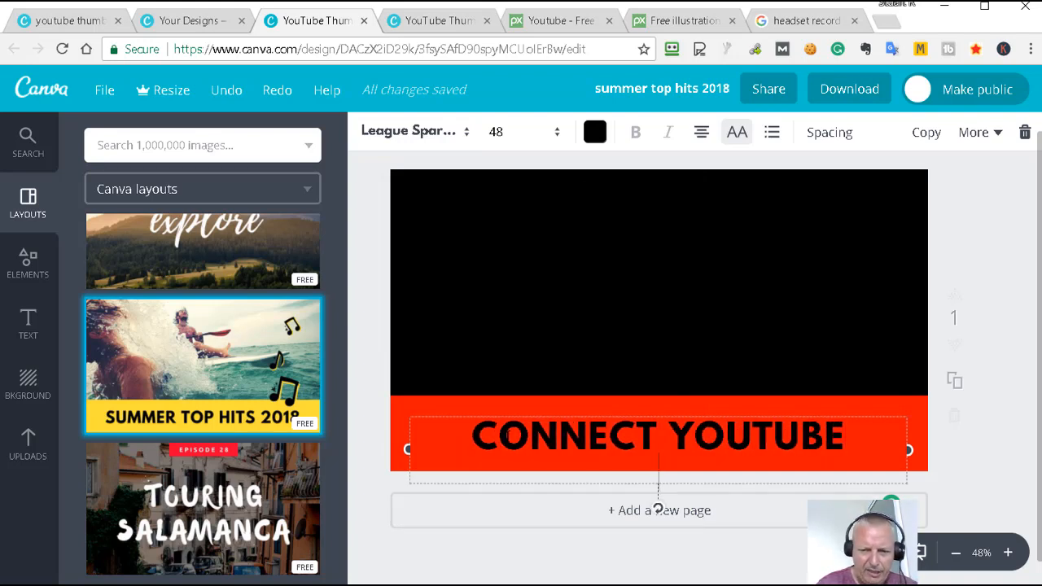
text(TO FACEB)
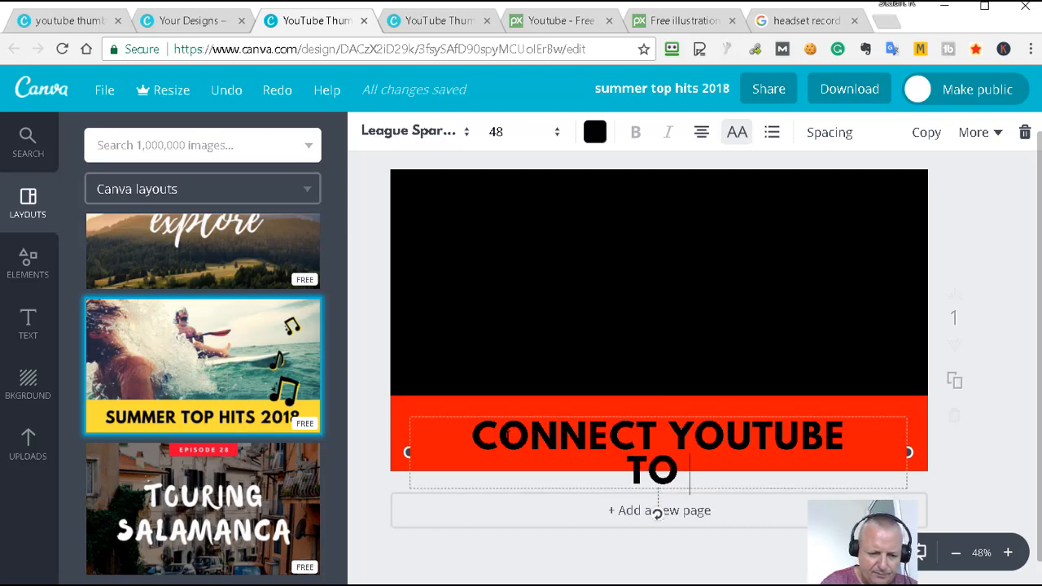
text(OOK)
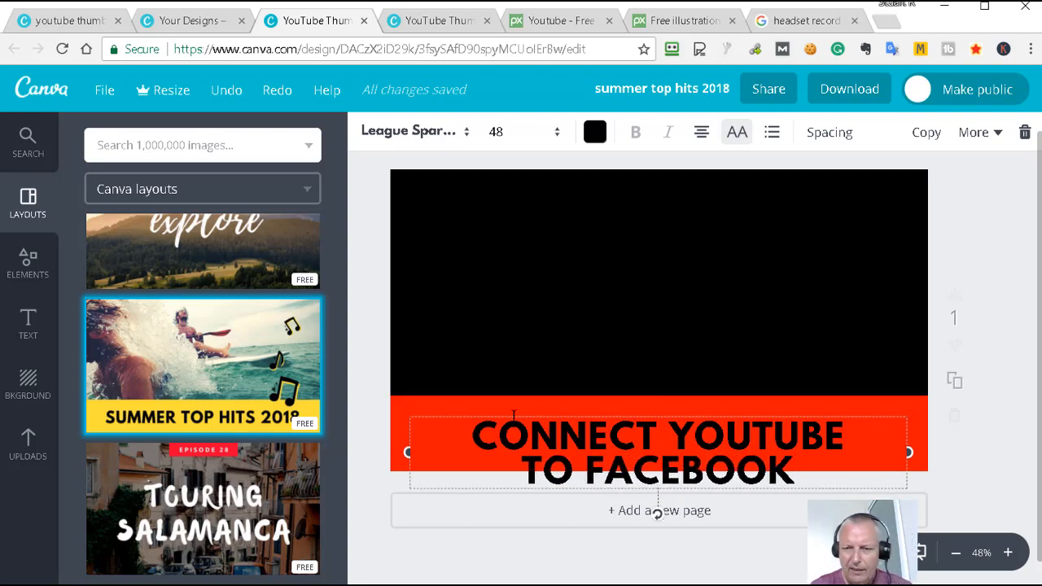
Colour the banner title white and move it up onto the red band, checking it against the finished example.
click(595, 131)
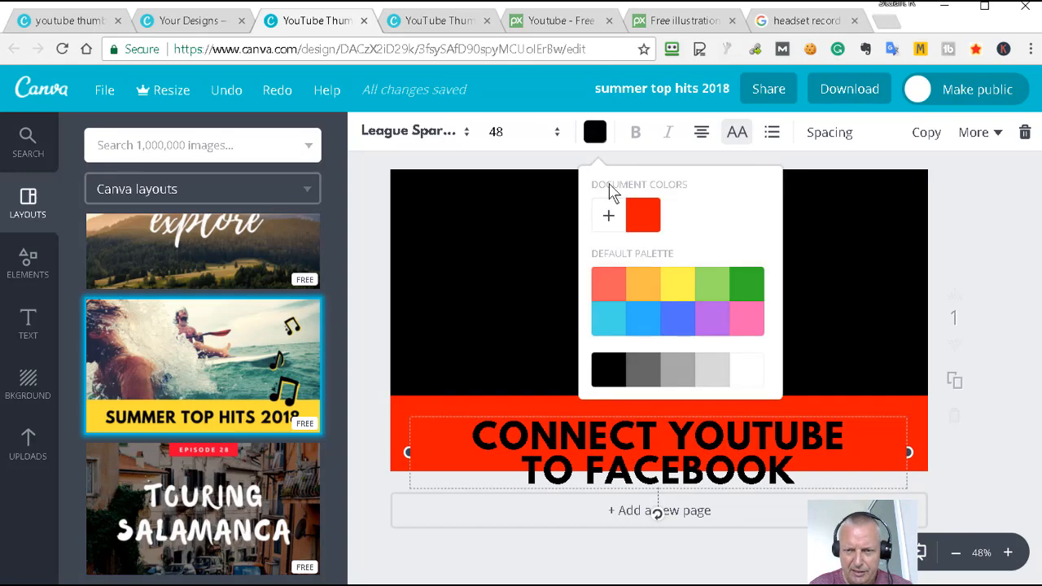
click(745, 372)
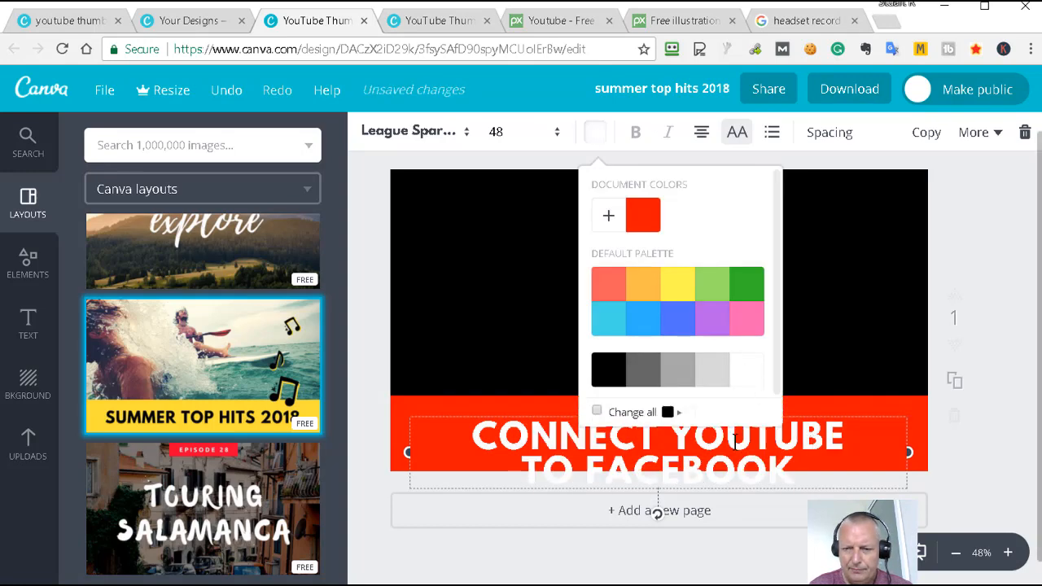
drag(517, 414, 513, 384)
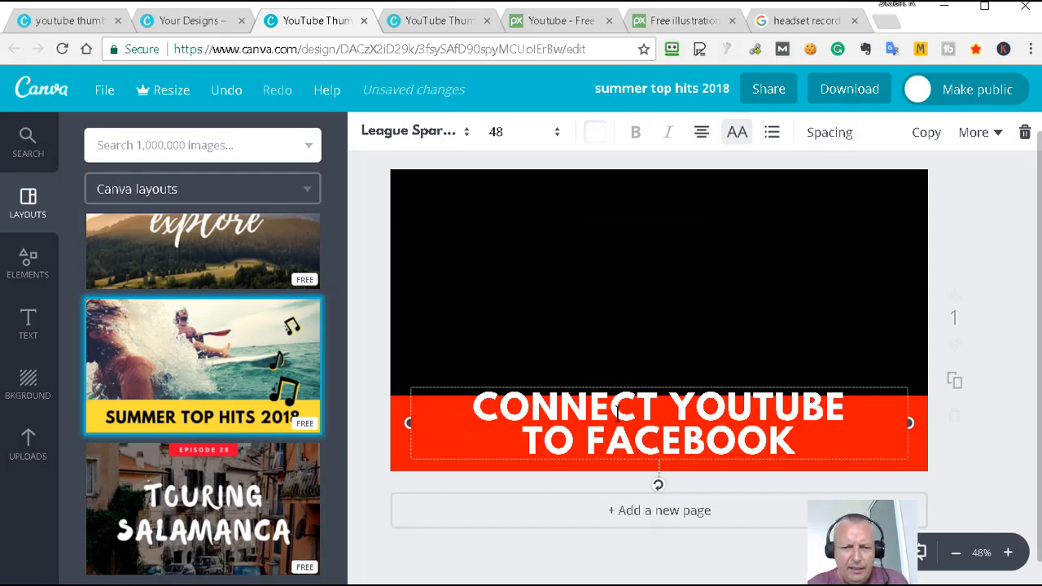
click(60, 21)
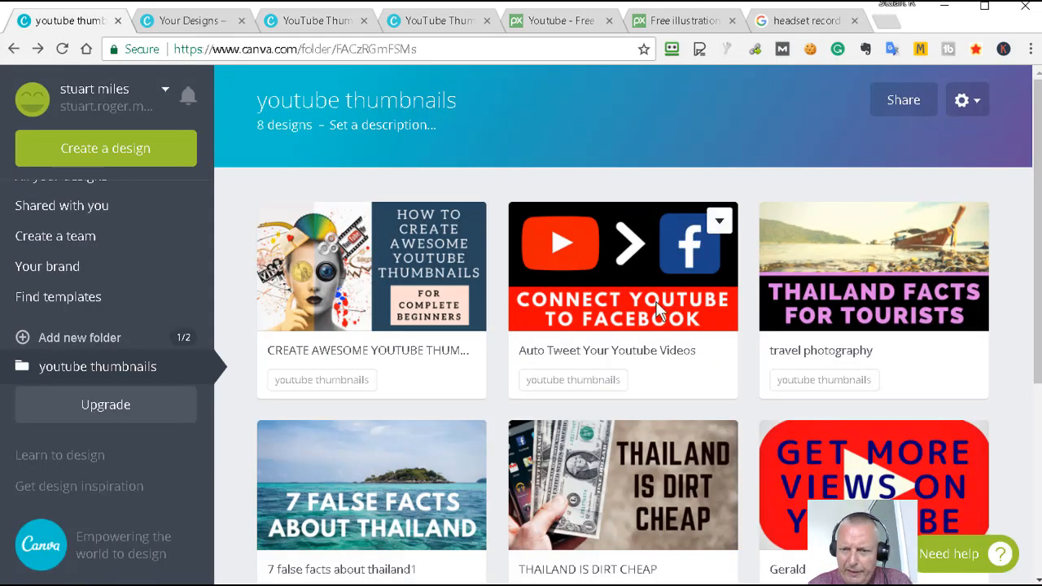
click(314, 25)
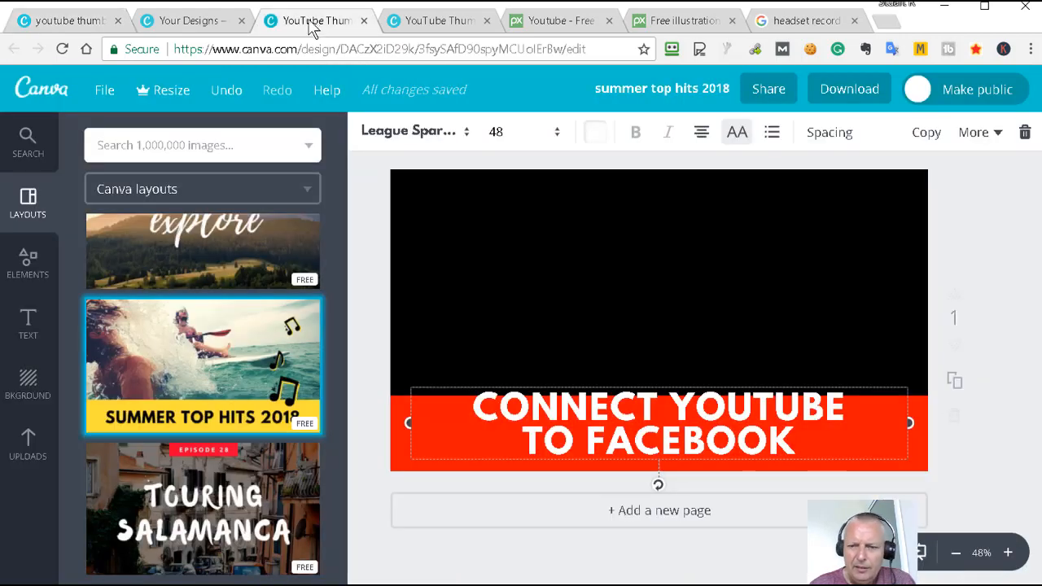
Try the banner title at font size 56, and reduce it to 52.
click(557, 137)
click(509, 359)
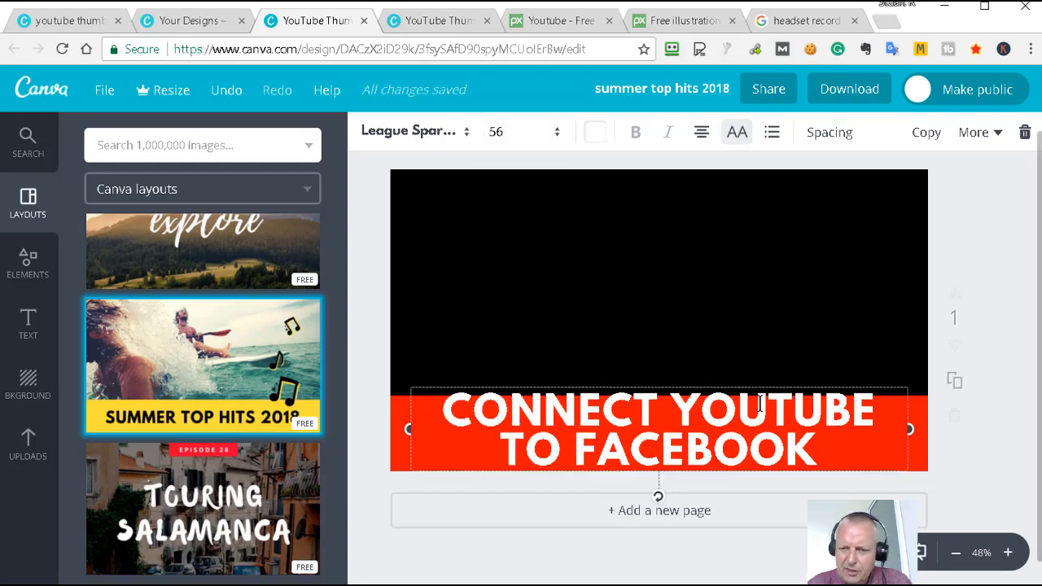
click(557, 135)
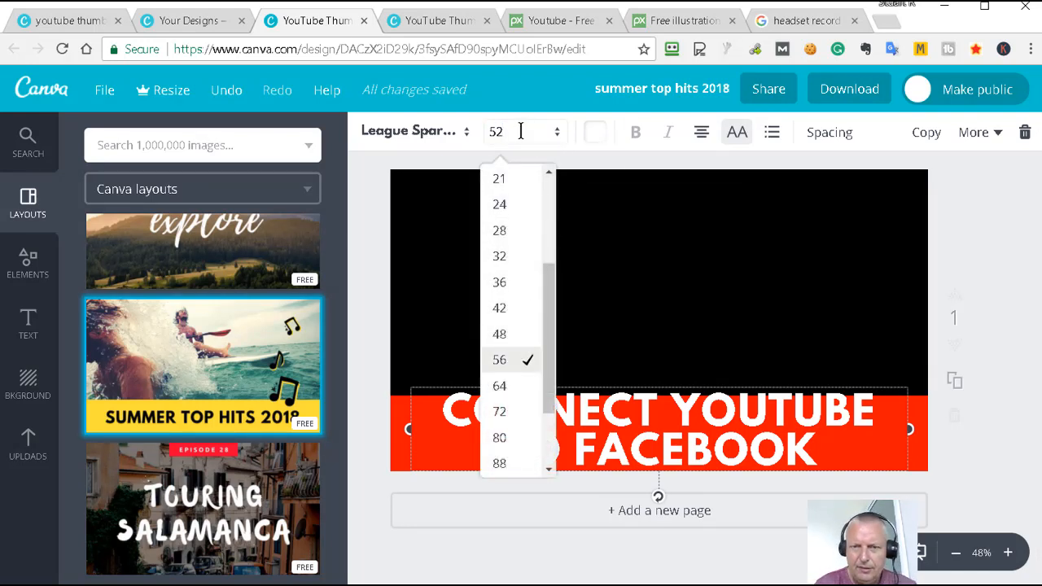
key(Return)
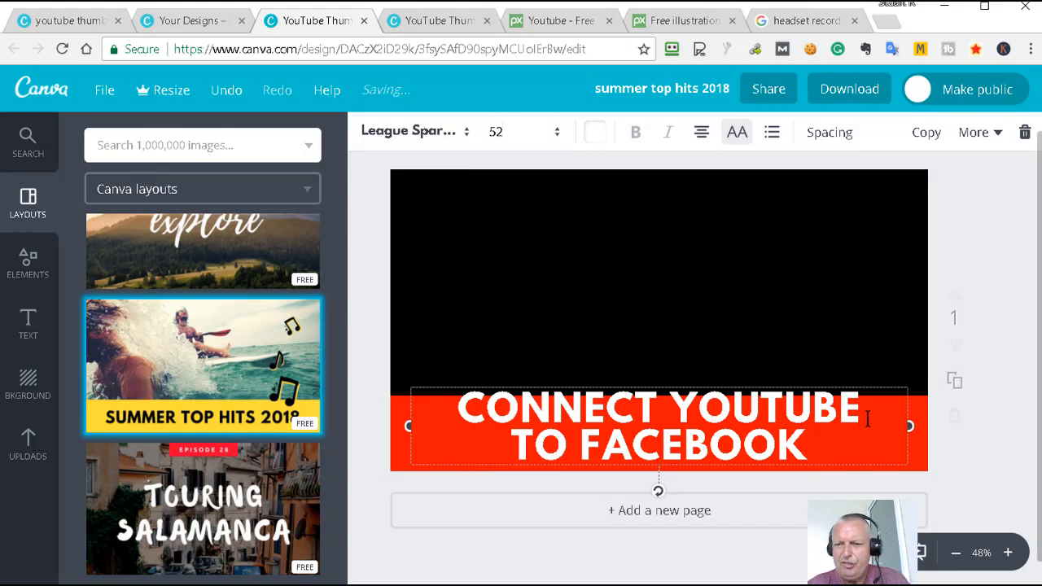
Set the banner title's letter spacing to 200 and widen its text box slightly on both sides.
click(830, 132)
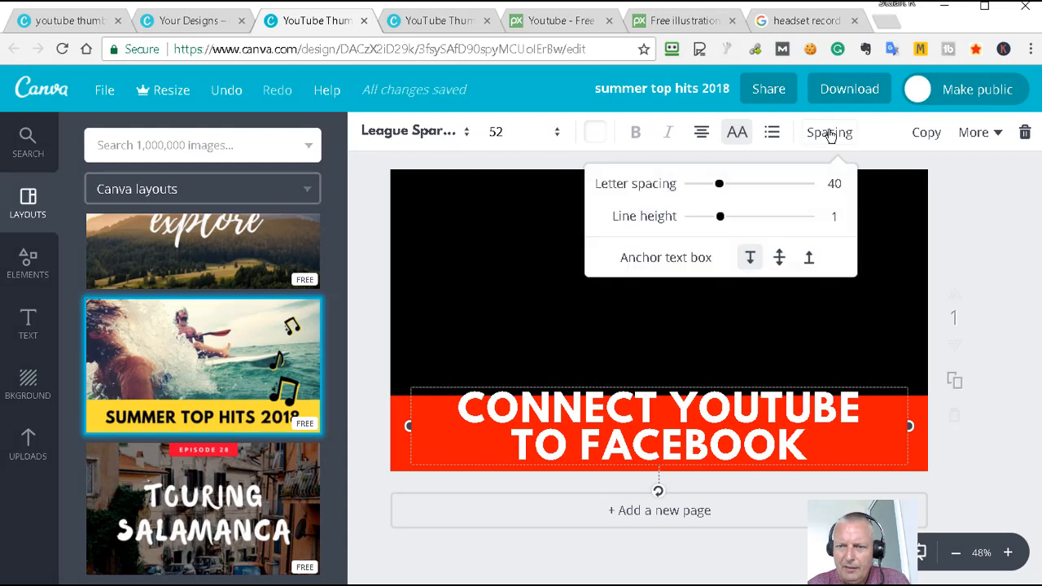
drag(719, 187, 739, 186)
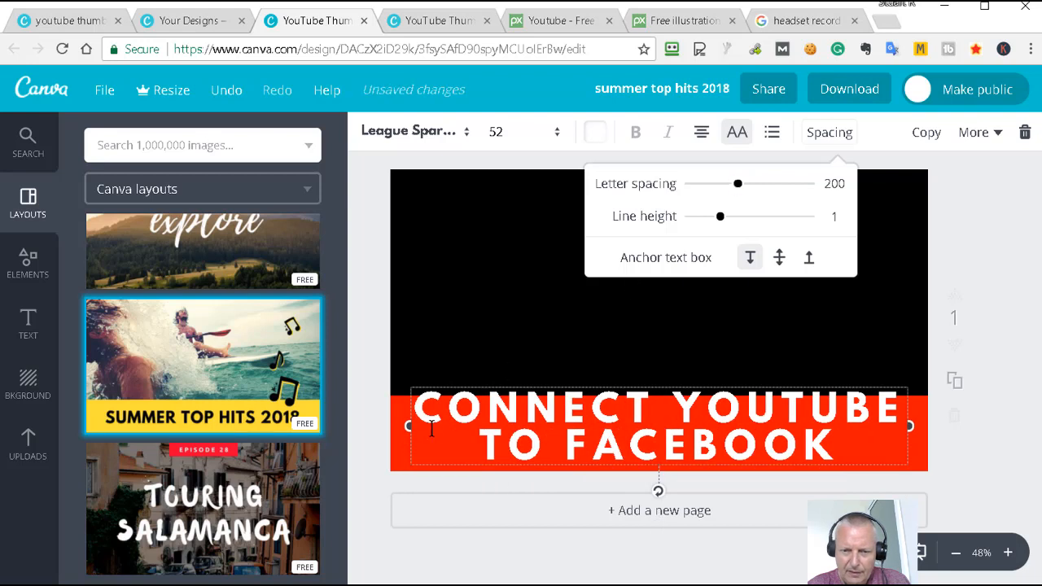
drag(408, 426, 403, 425)
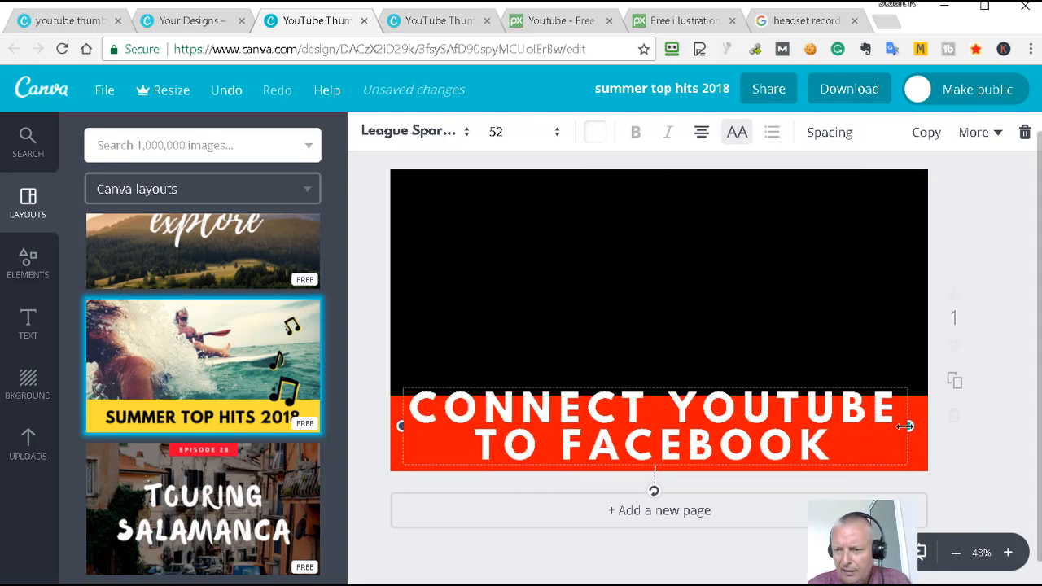
drag(905, 425, 917, 426)
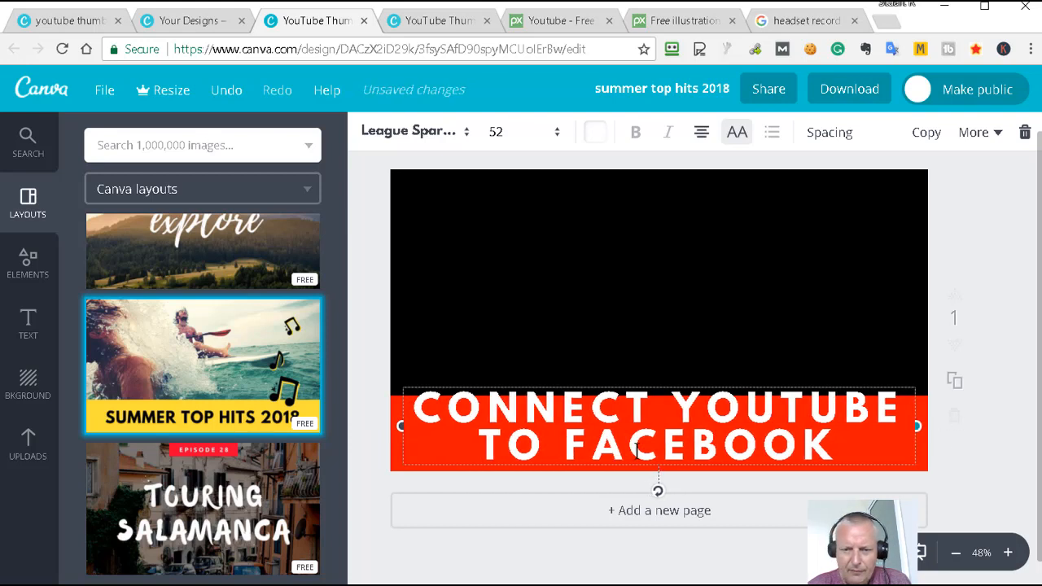
Set the banner title's line height to 1.3 and move the text box up slightly.
click(814, 137)
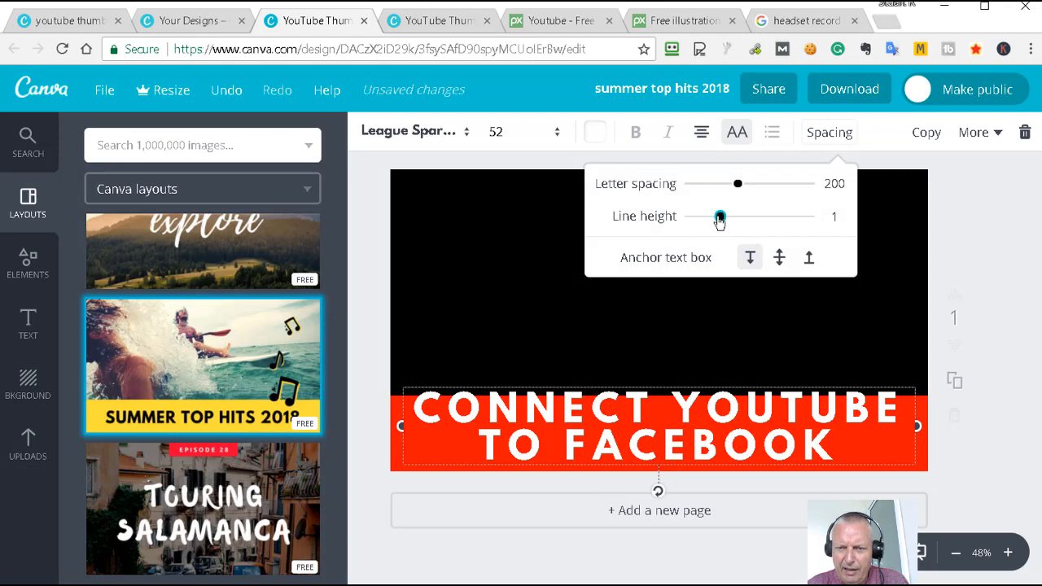
drag(721, 220, 739, 222)
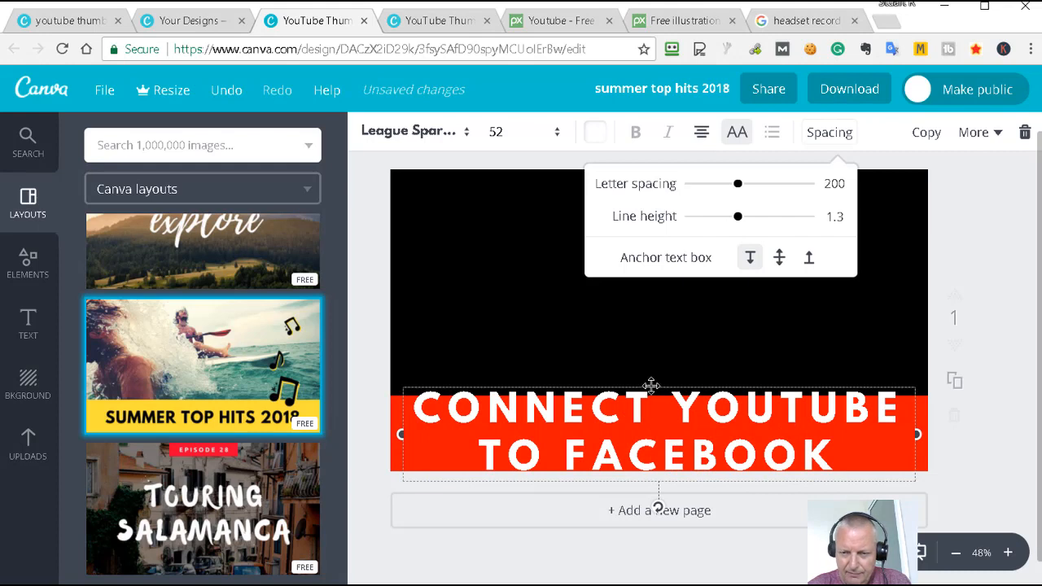
drag(651, 384, 651, 375)
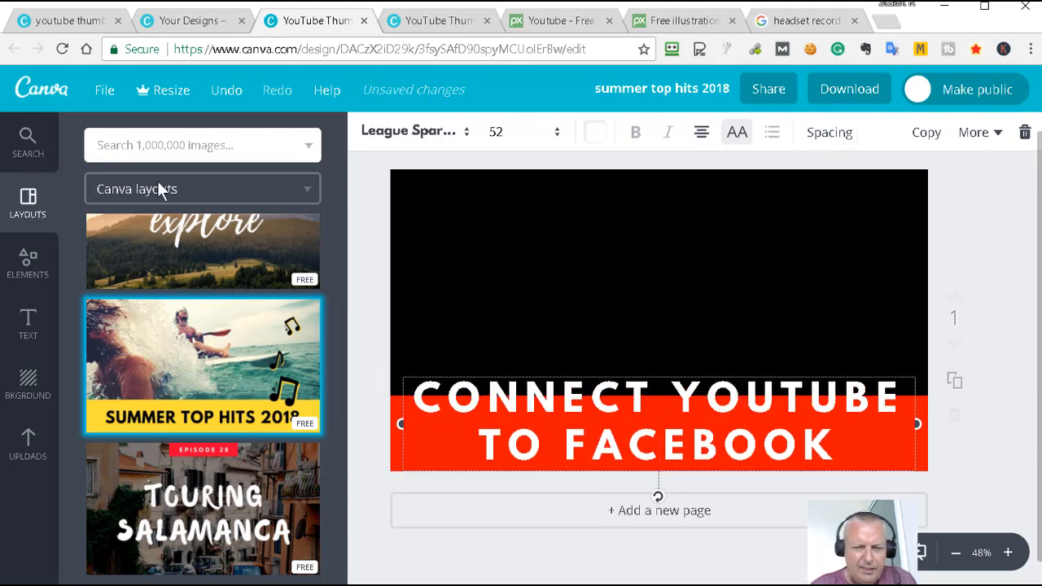
Compare with the finished example, then reduce the title's letter spacing to 150 and line height to 1.2, nudging the text down.
click(61, 22)
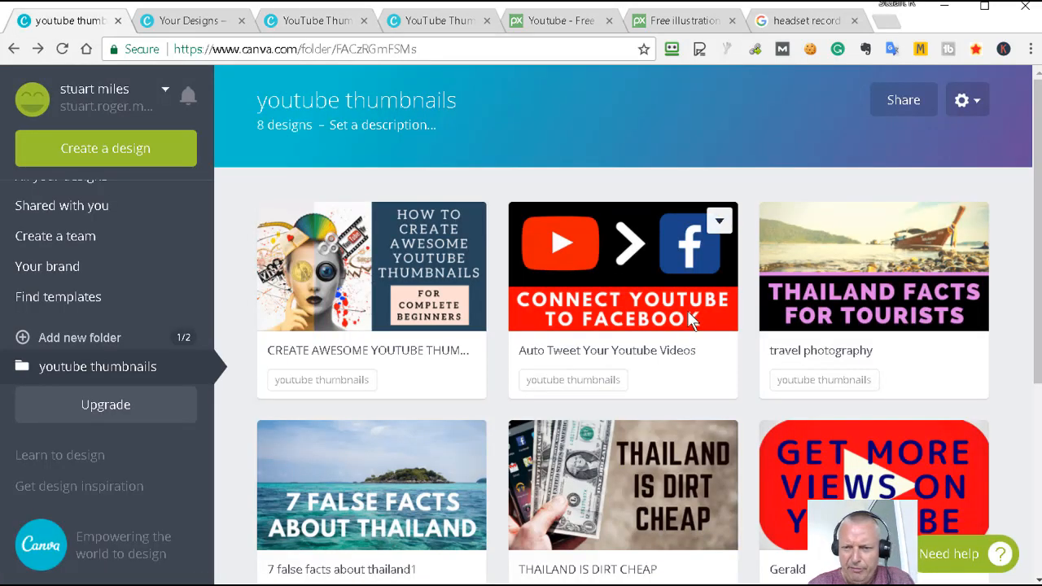
click(308, 24)
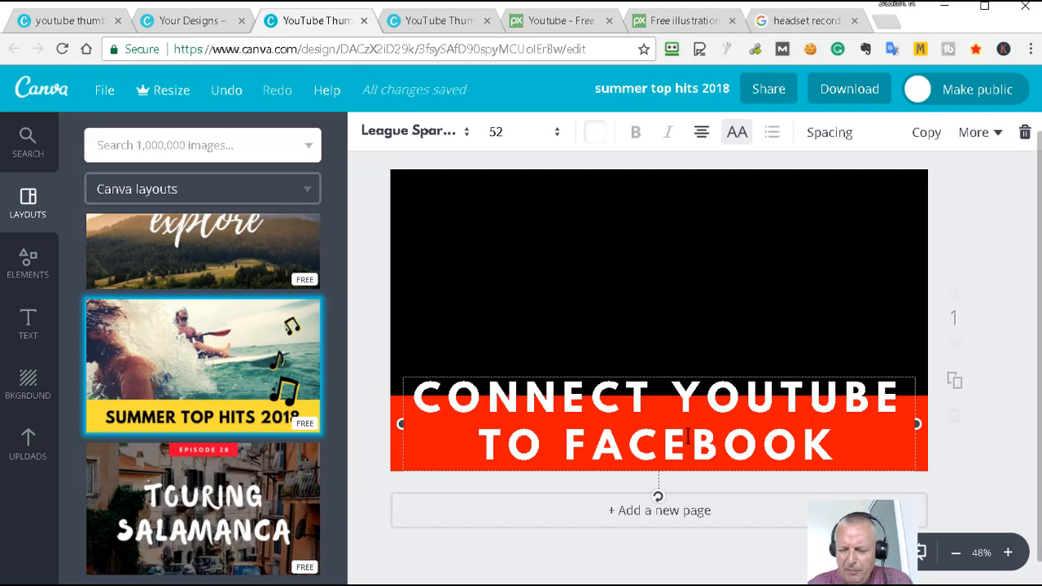
click(827, 133)
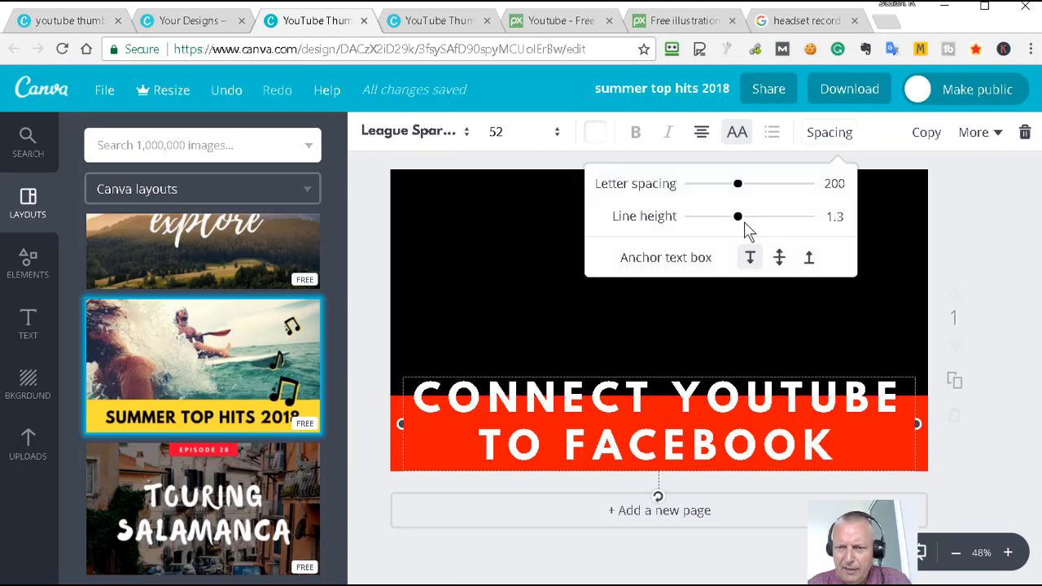
drag(737, 187, 732, 224)
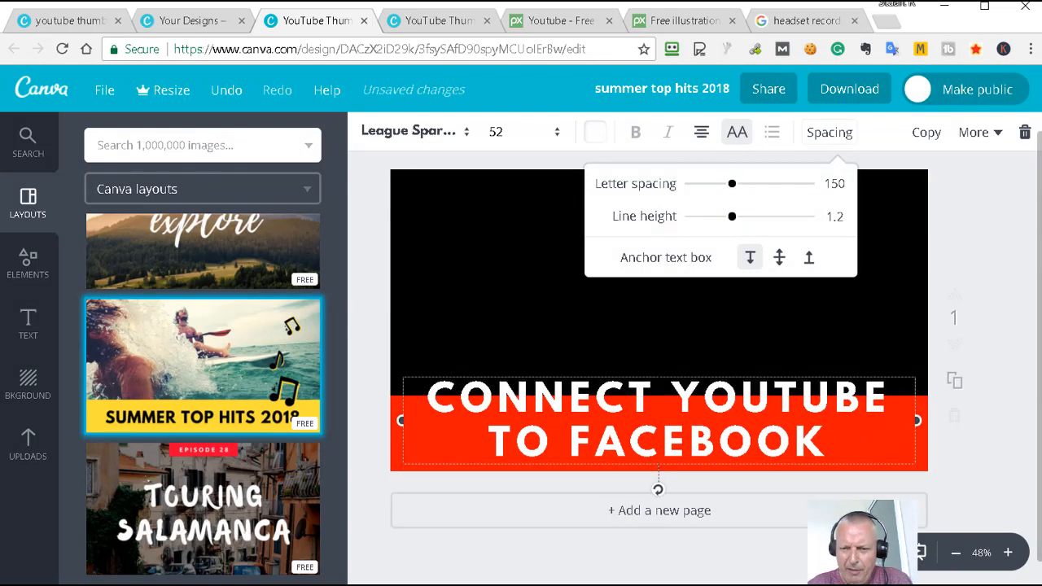
drag(654, 372, 655, 373)
click(1013, 301)
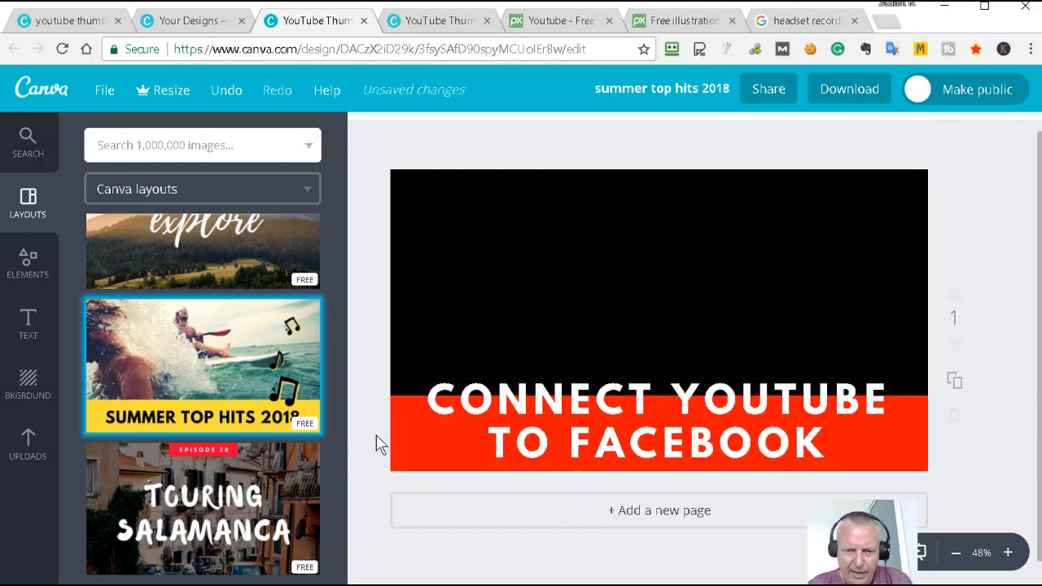
Extend the red band's upper edge until it covers both title lines with a small margin above.
click(392, 419)
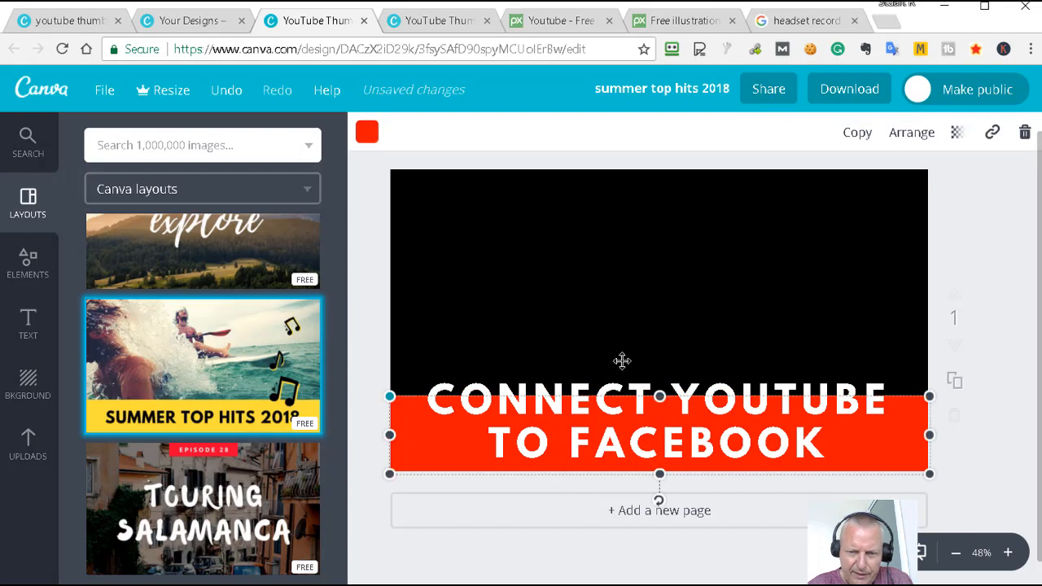
drag(660, 396, 672, 370)
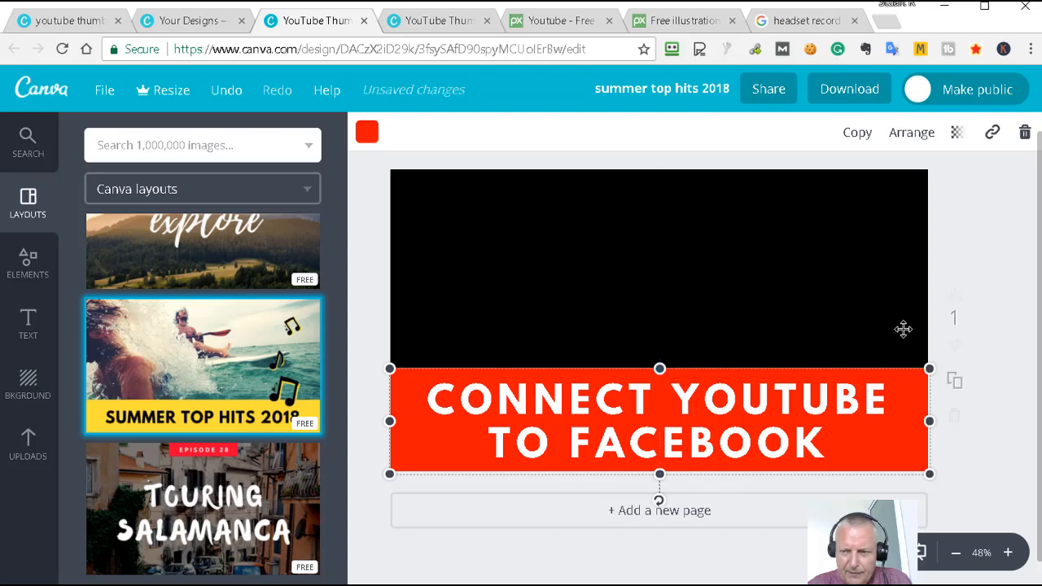
click(1004, 288)
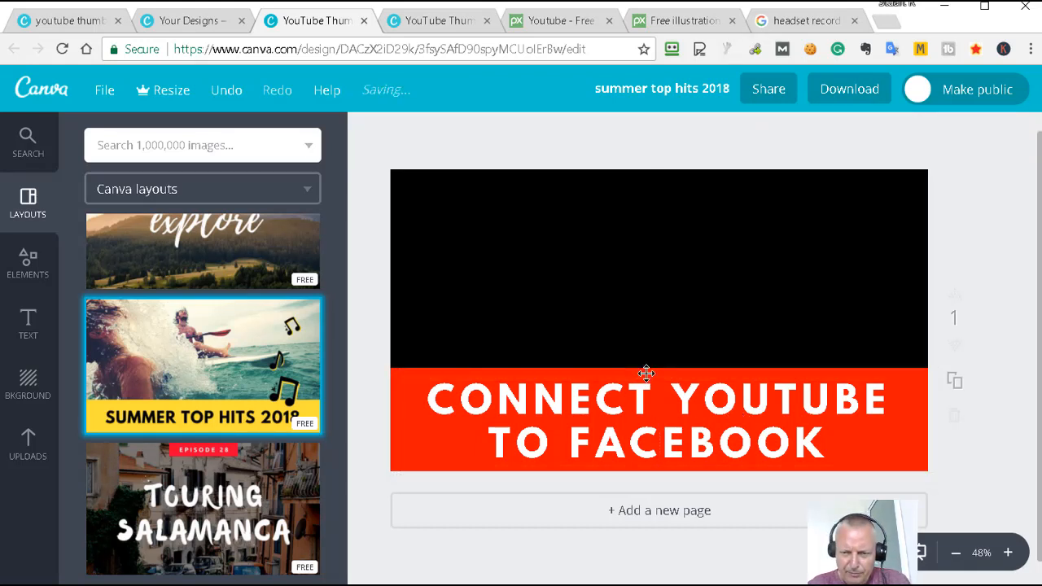
click(651, 372)
drag(659, 368, 659, 372)
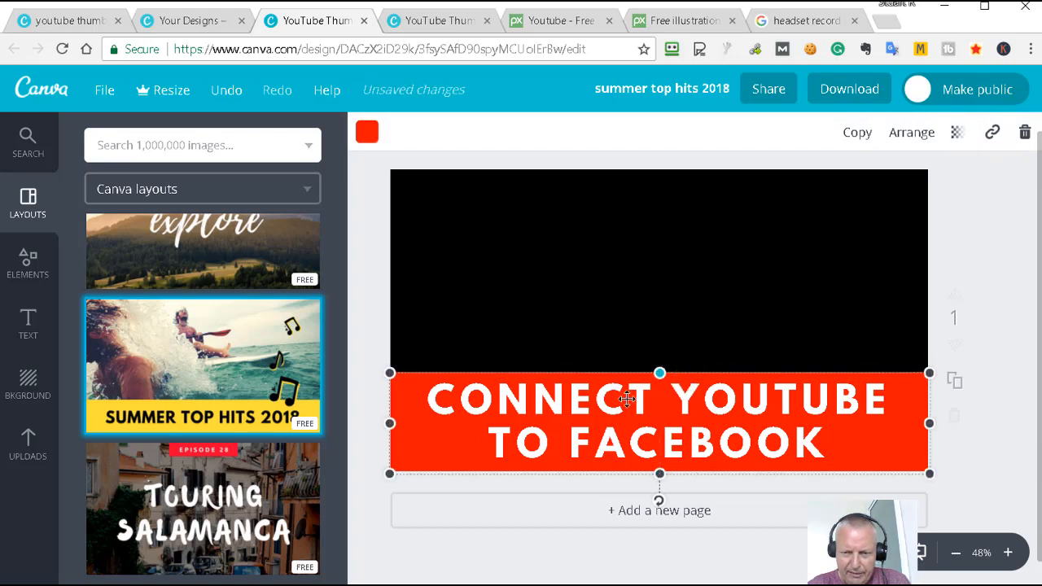
Select the whole banner title and set its font size to 50.
click(620, 400)
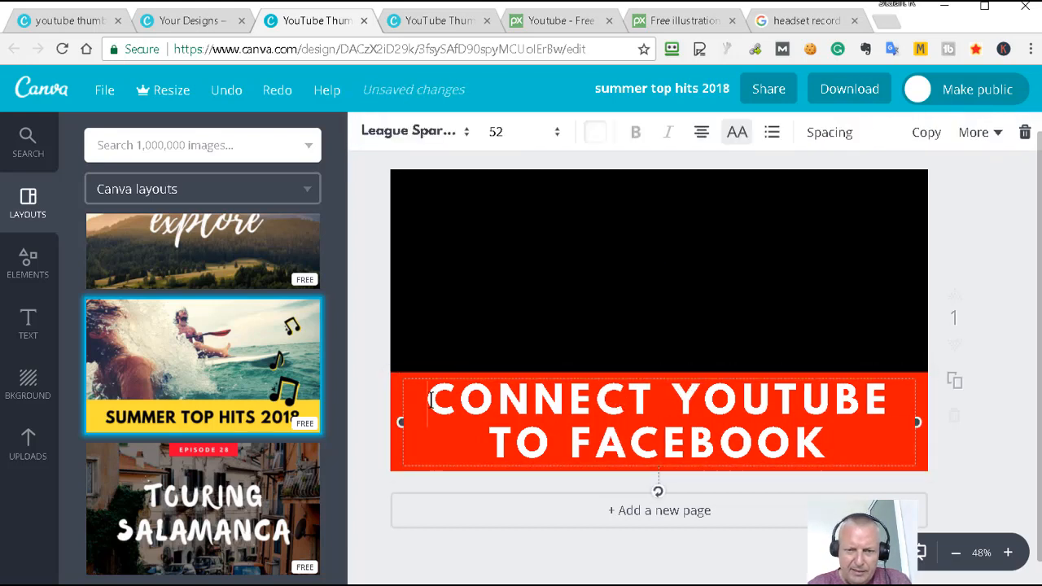
drag(432, 399, 916, 439)
click(492, 132)
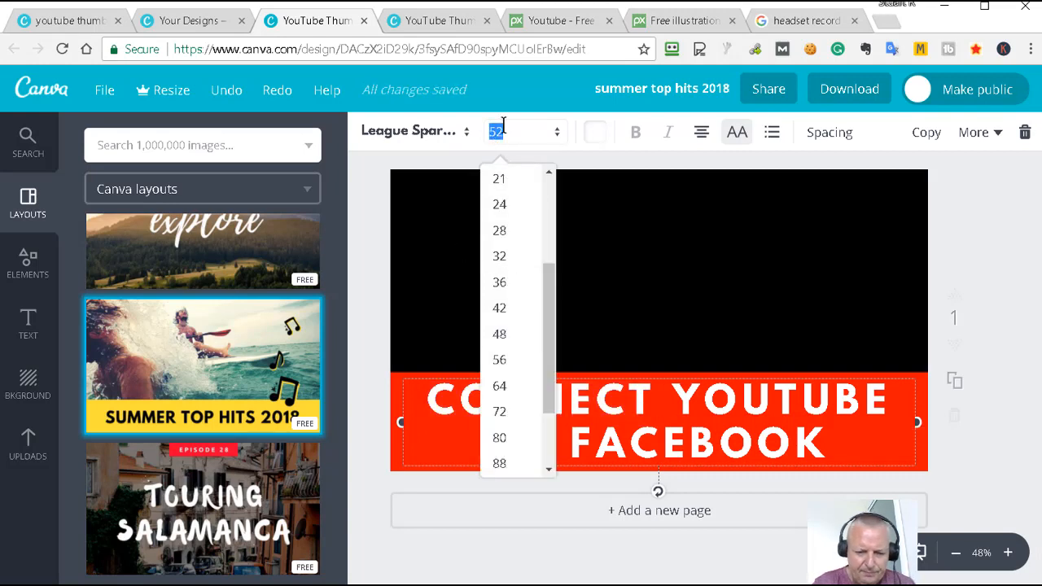
text(50)
key(Return)
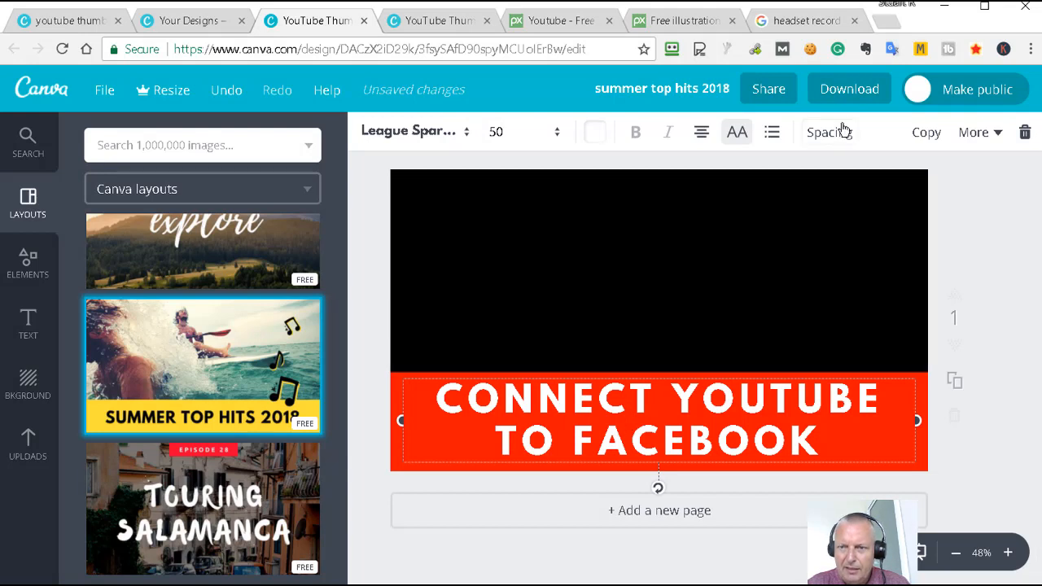
Set the title's line height to 1.16 and nudge the text down to centre it vertically on the red band.
click(834, 131)
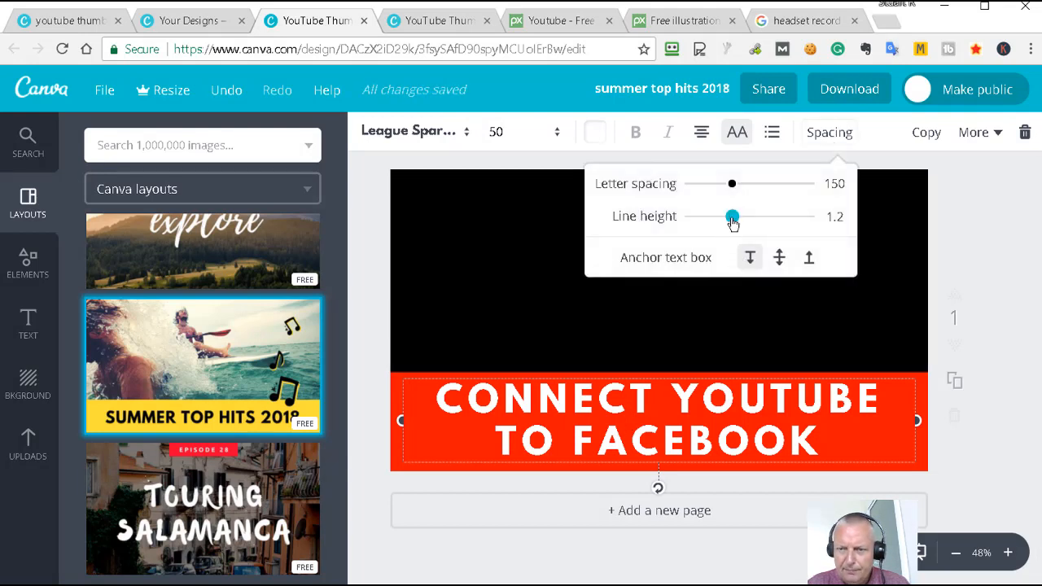
drag(732, 217, 730, 217)
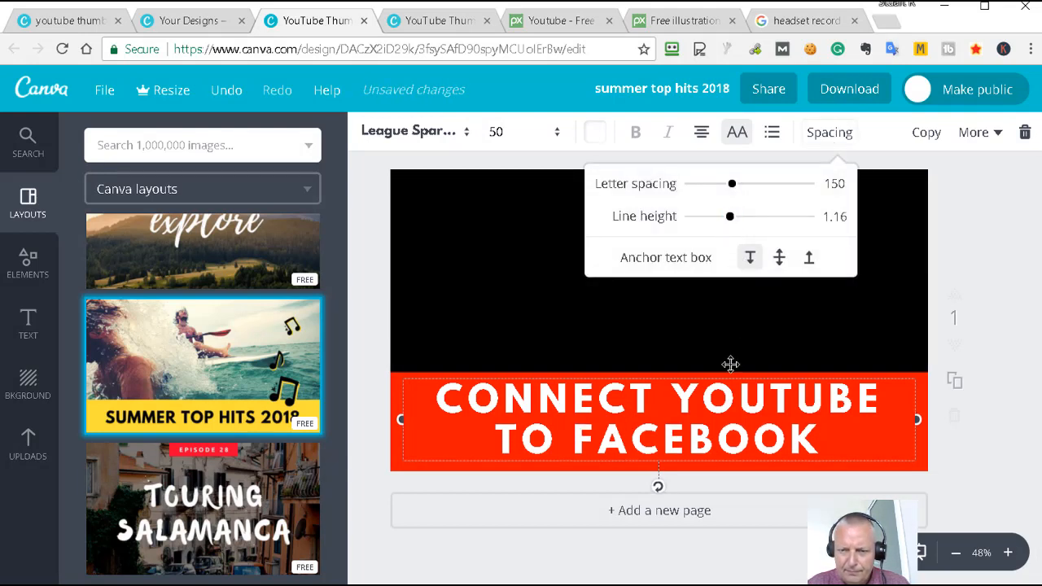
drag(683, 373, 681, 379)
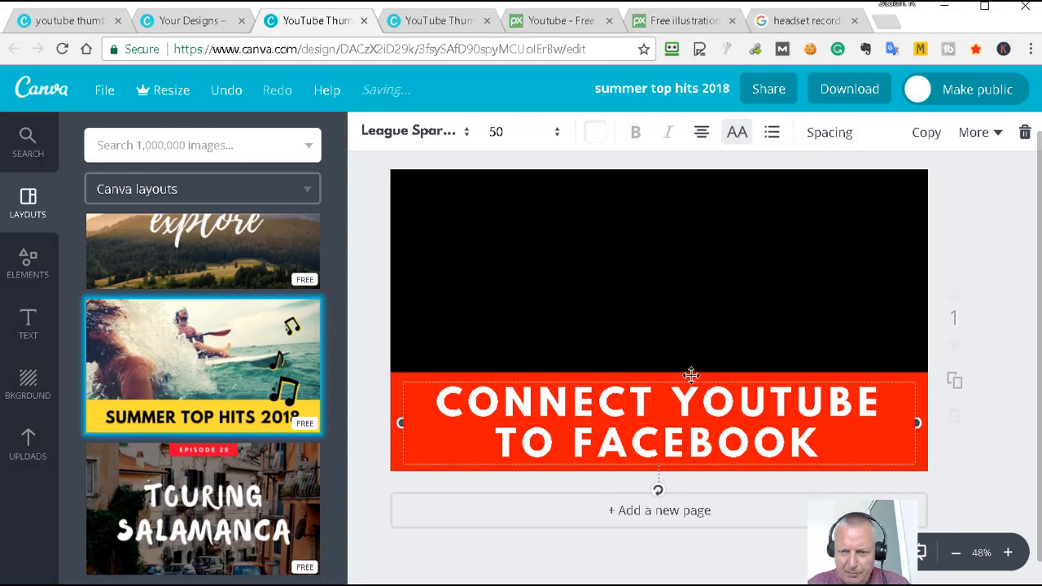
click(990, 289)
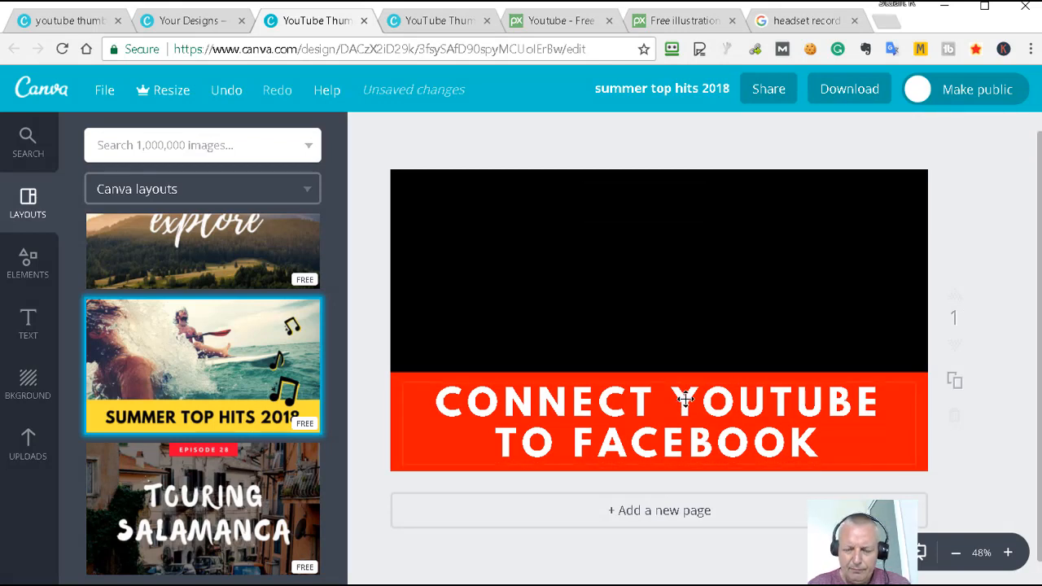
click(685, 399)
click(549, 298)
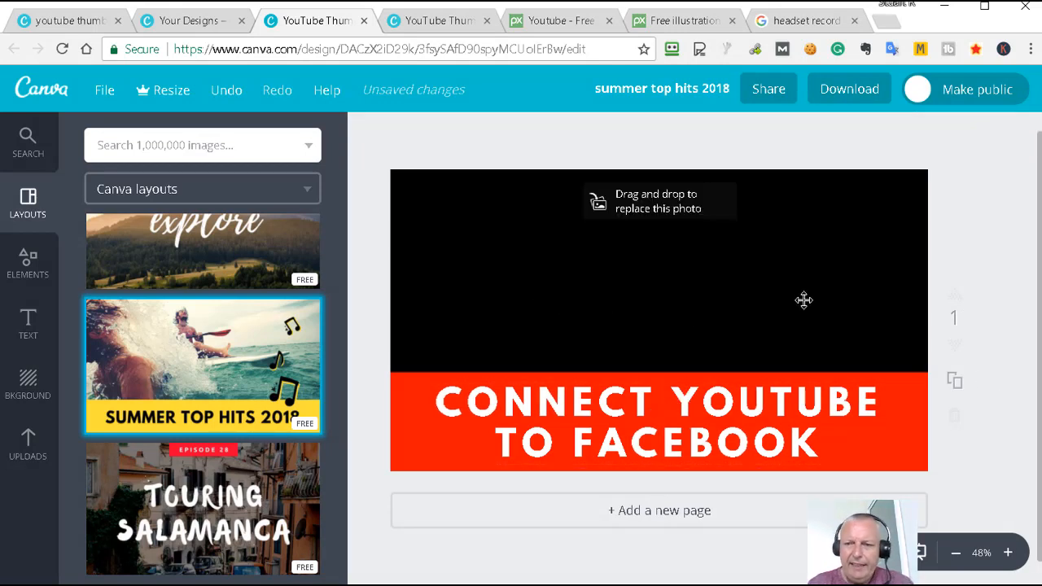
drag(685, 405, 681, 406)
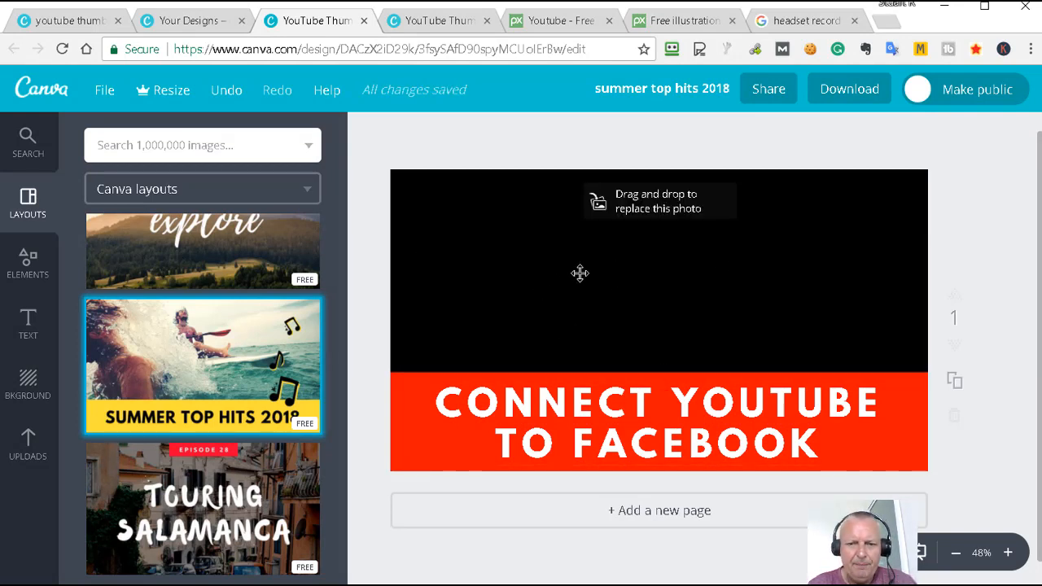
Search the image library for youtube and browse the results for a free logo.
click(149, 146)
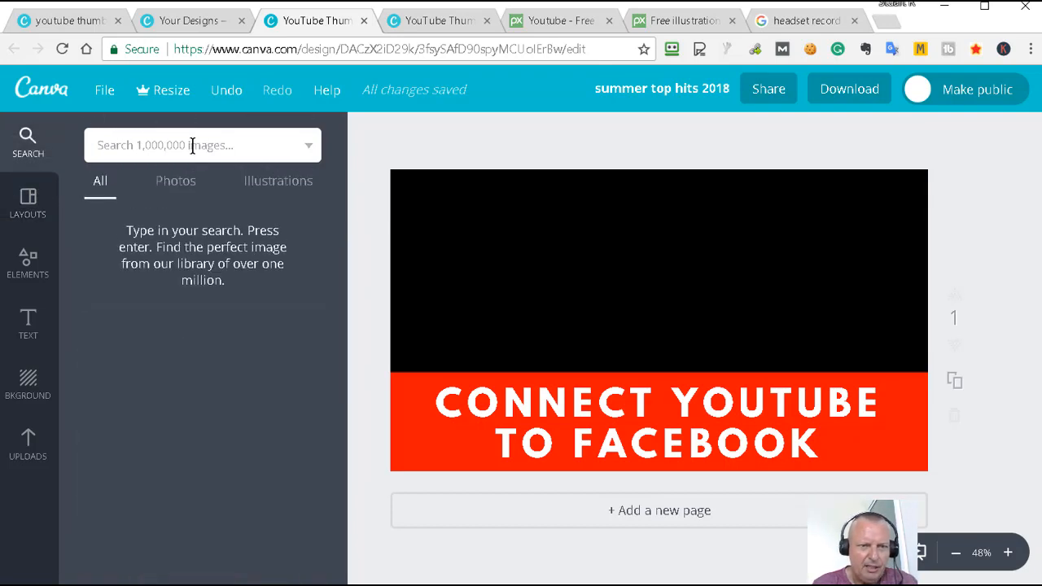
text(youtube)
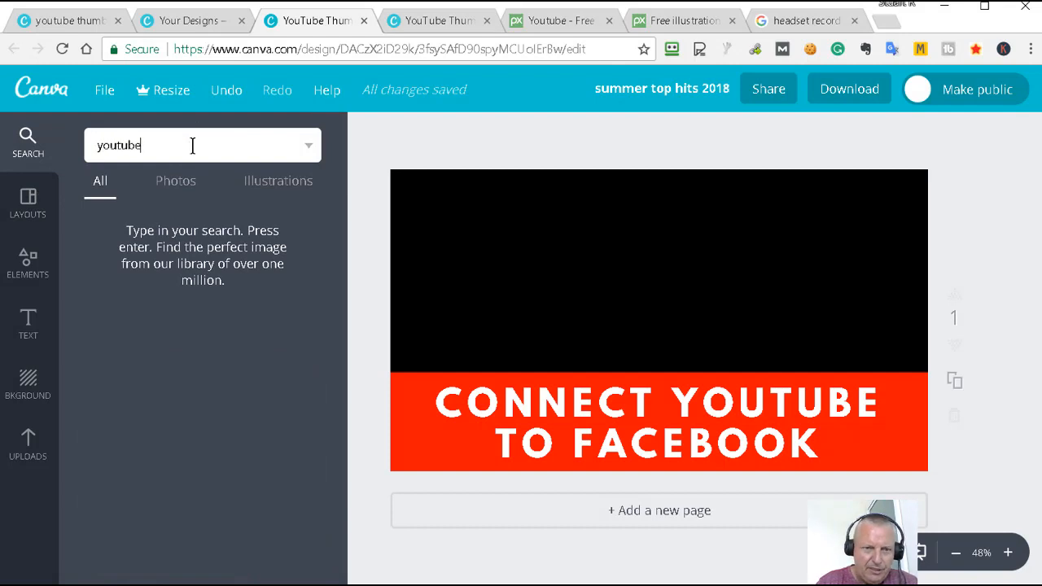
key(Return)
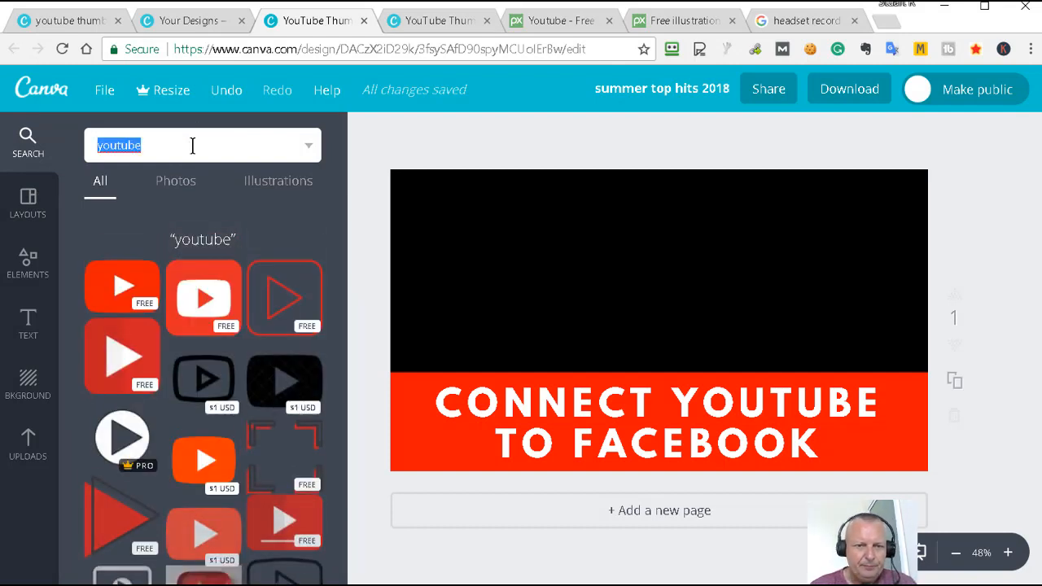
scroll(196, 342, down, 2)
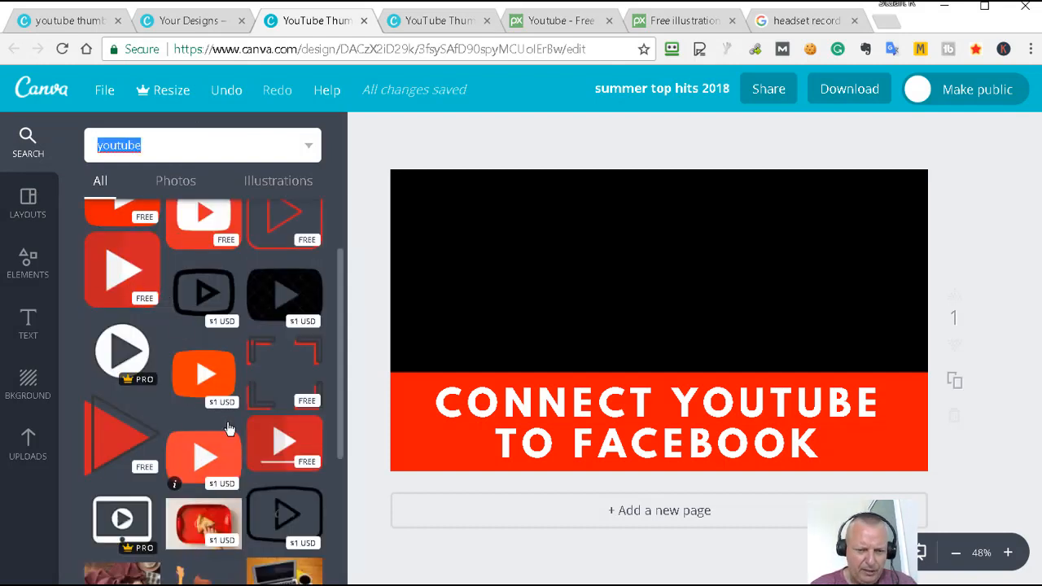
scroll(228, 429, up, 2)
Add the free red YouTube play-button logo, shrink it, and place it in the left half of the black area.
drag(120, 289, 580, 274)
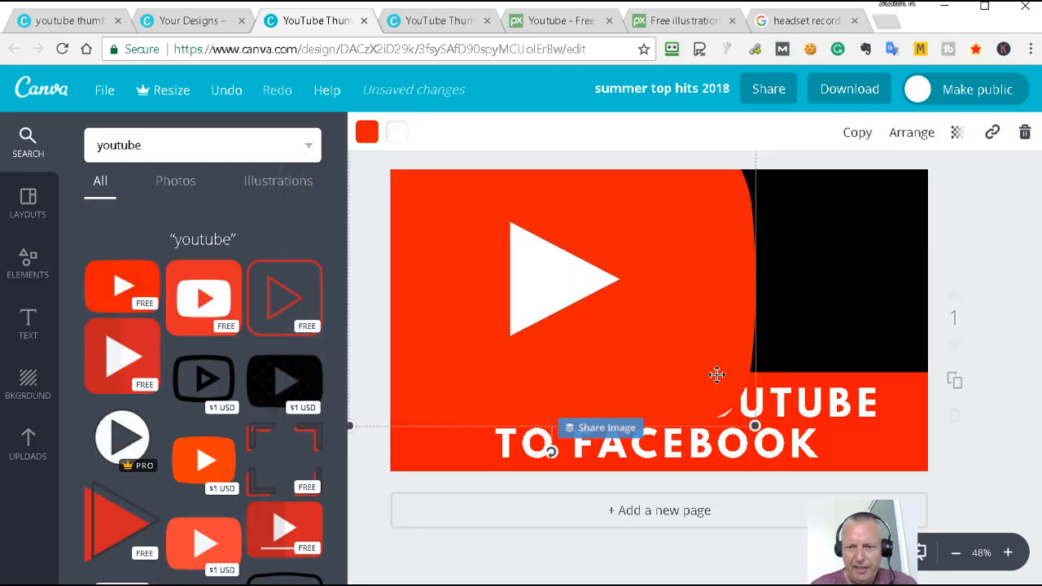
drag(755, 425, 549, 284)
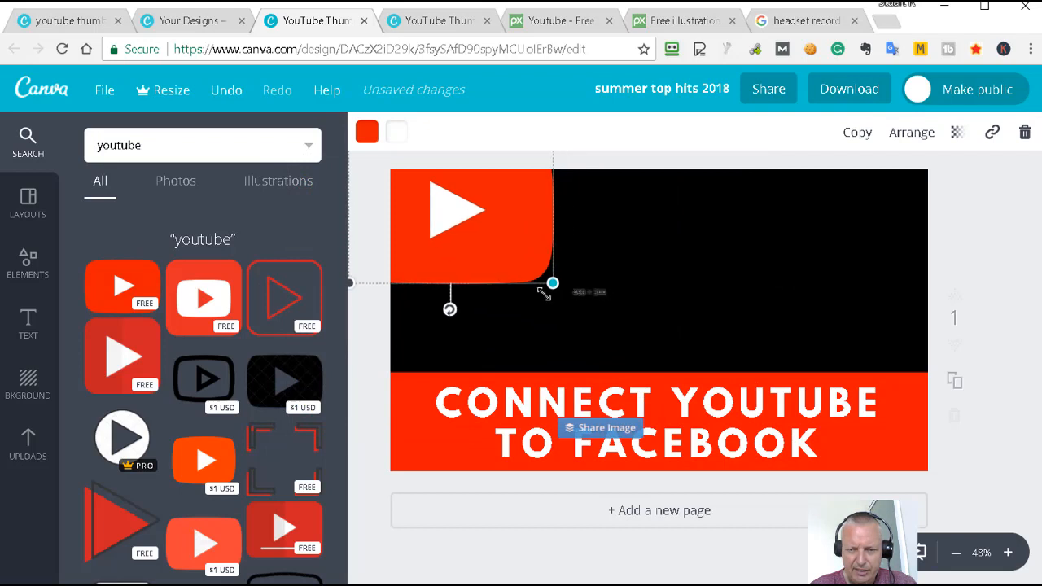
drag(492, 243, 534, 282)
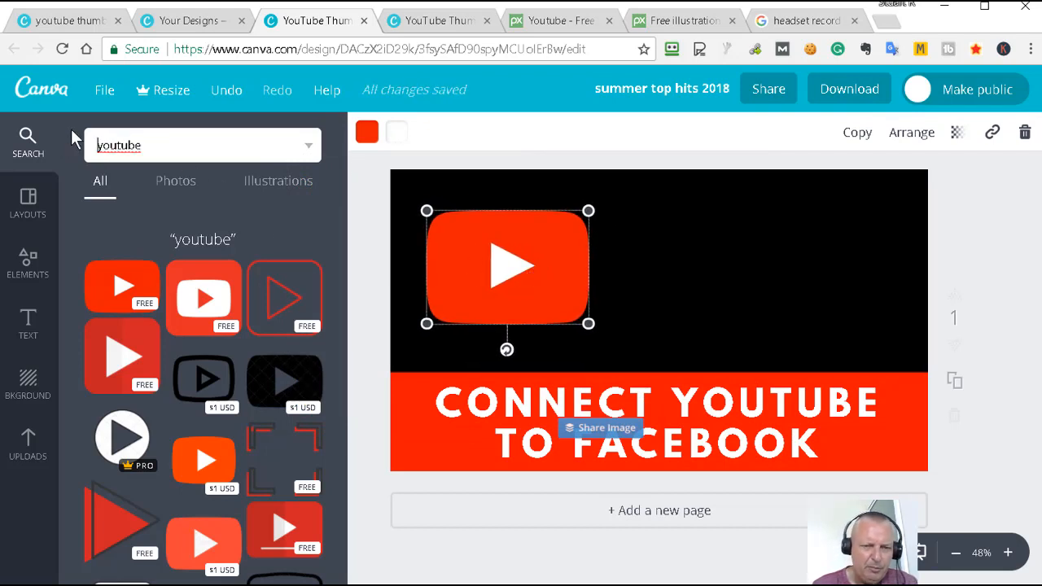
Search the image library for facebook to find a free logo.
double_click(114, 152)
text(fac)
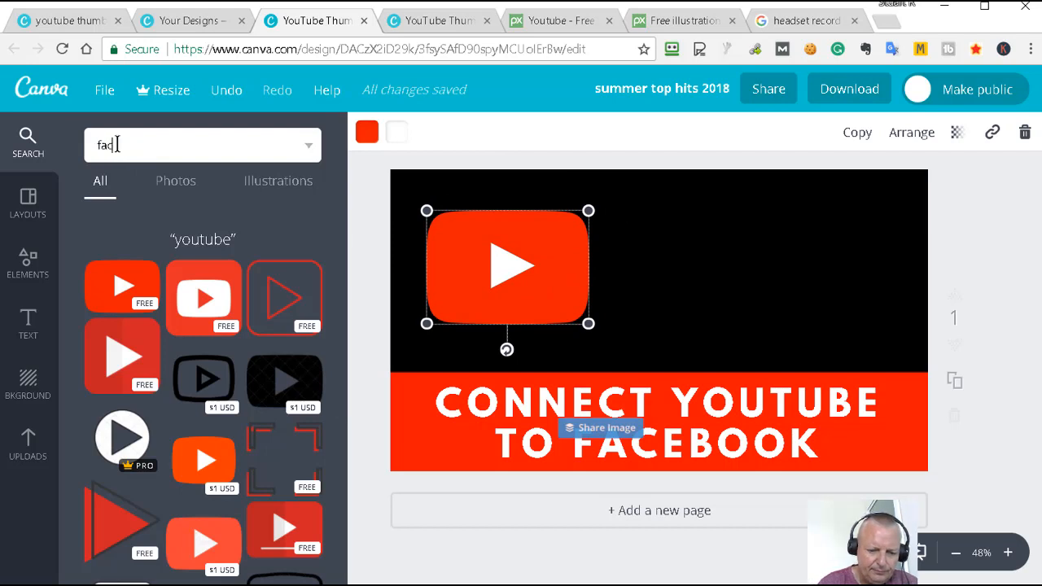
text(ebook)
key(Return)
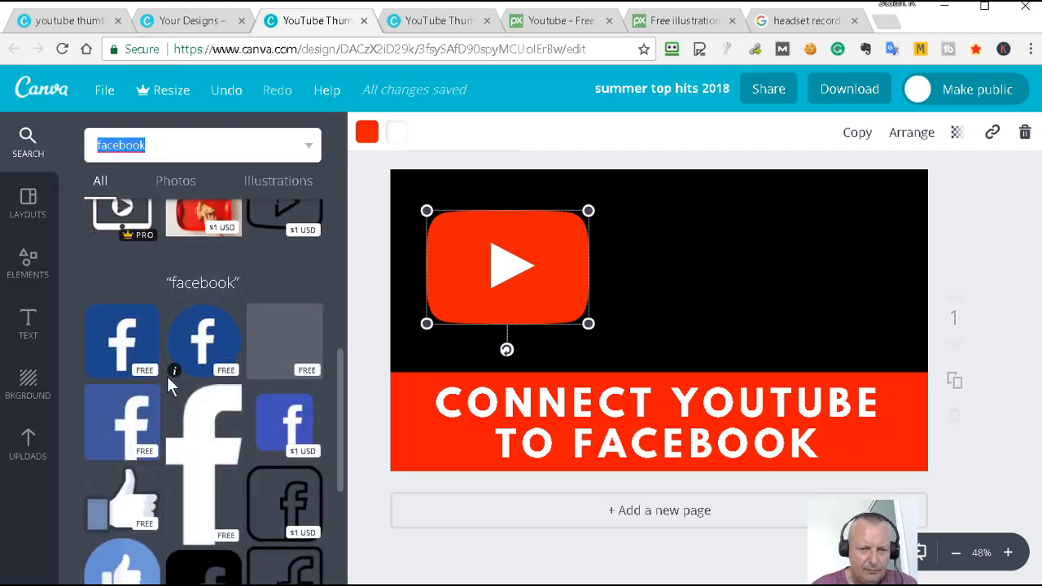
Add the free square blue Facebook logo, shrink it, and place it in the right half of the black area, level with the YouTube logo.
drag(121, 342, 747, 326)
drag(890, 187, 754, 301)
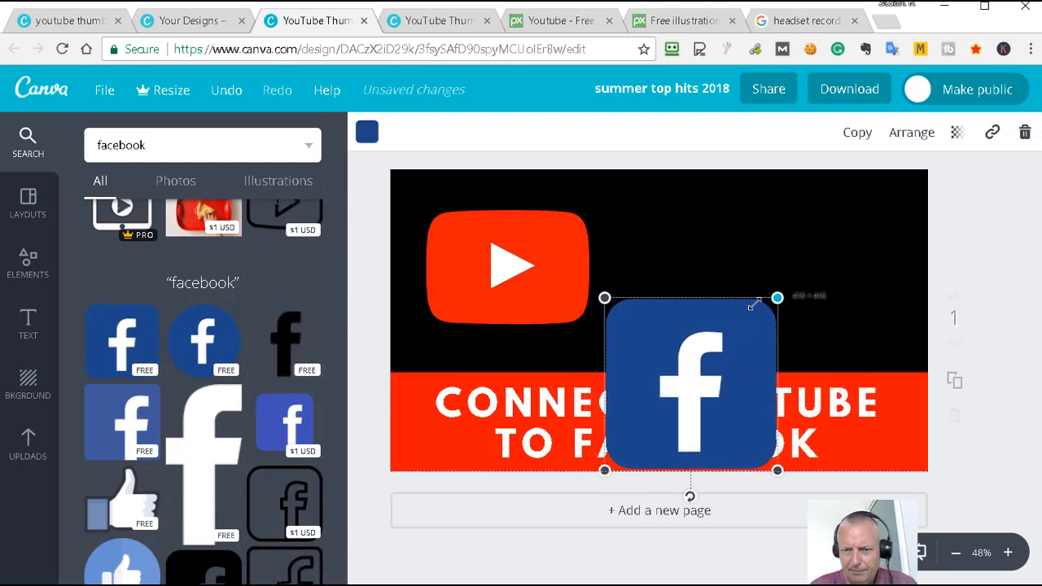
drag(740, 356, 822, 255)
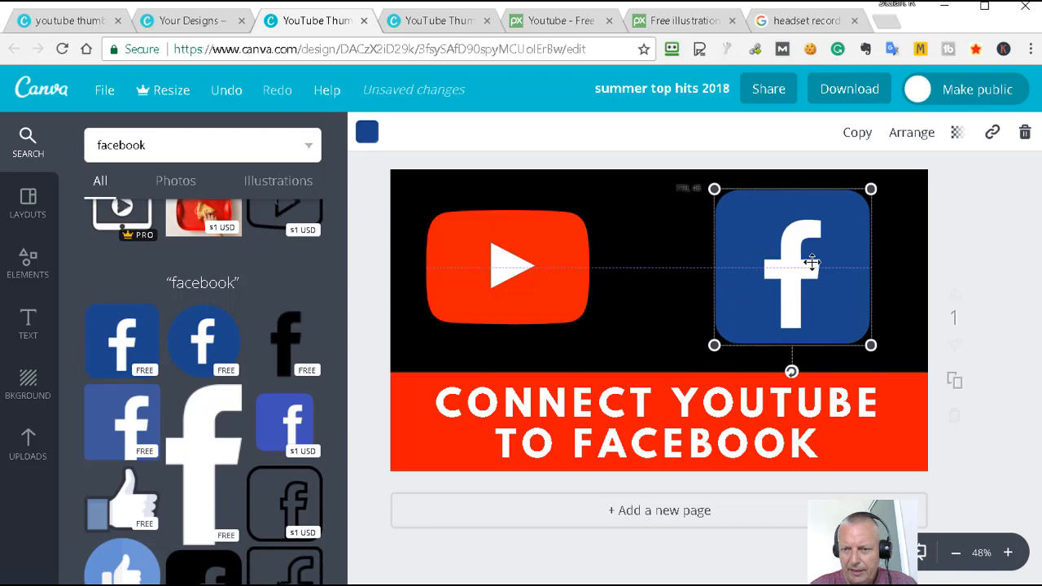
drag(855, 201, 838, 213)
drag(802, 273, 820, 268)
click(372, 342)
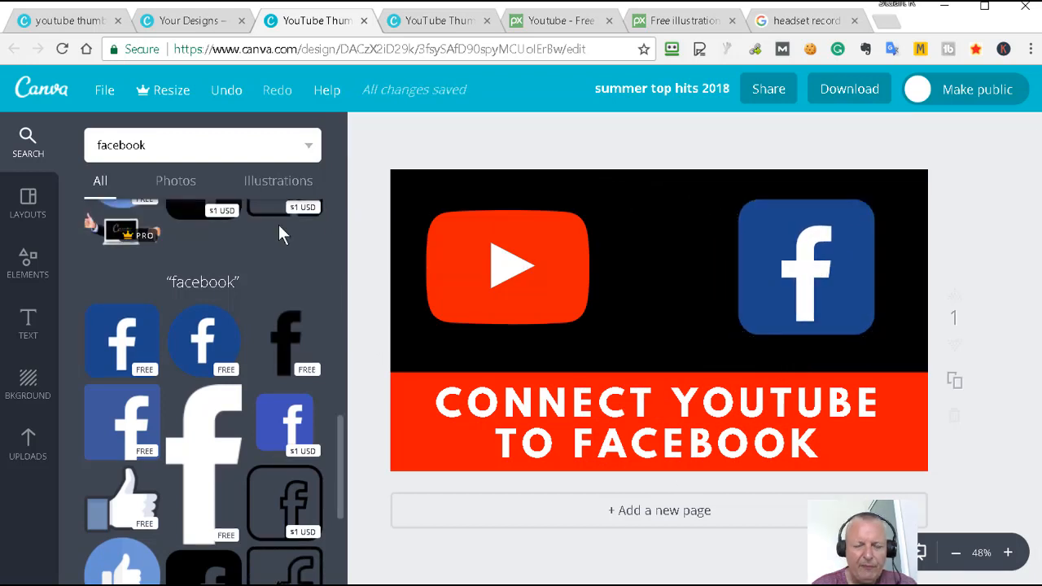
Search the image library for arrow and browse the results for a free right-pointing chevron.
double_click(163, 148)
click(91, 147)
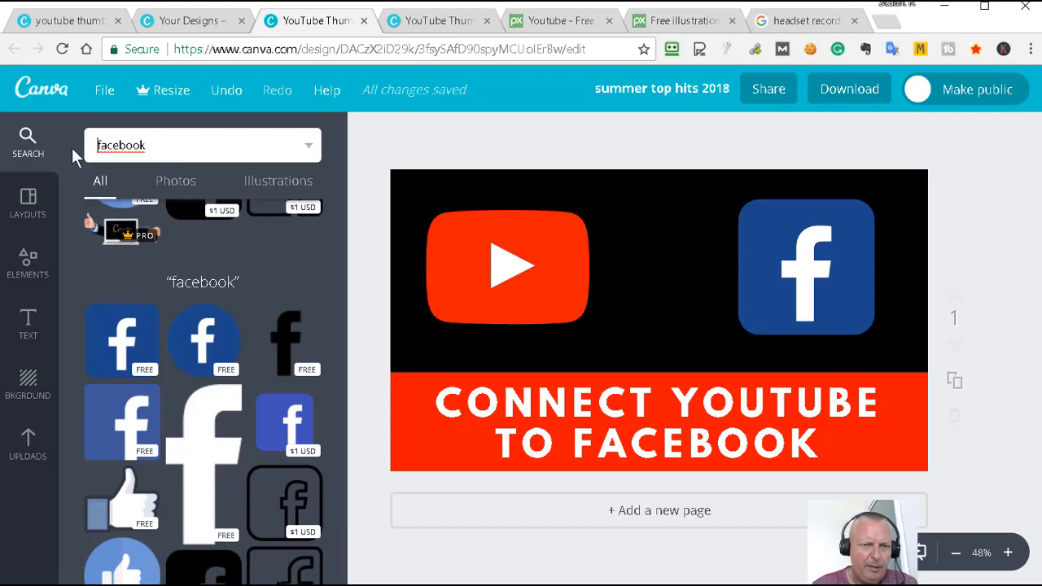
double_click(122, 144)
text(arr)
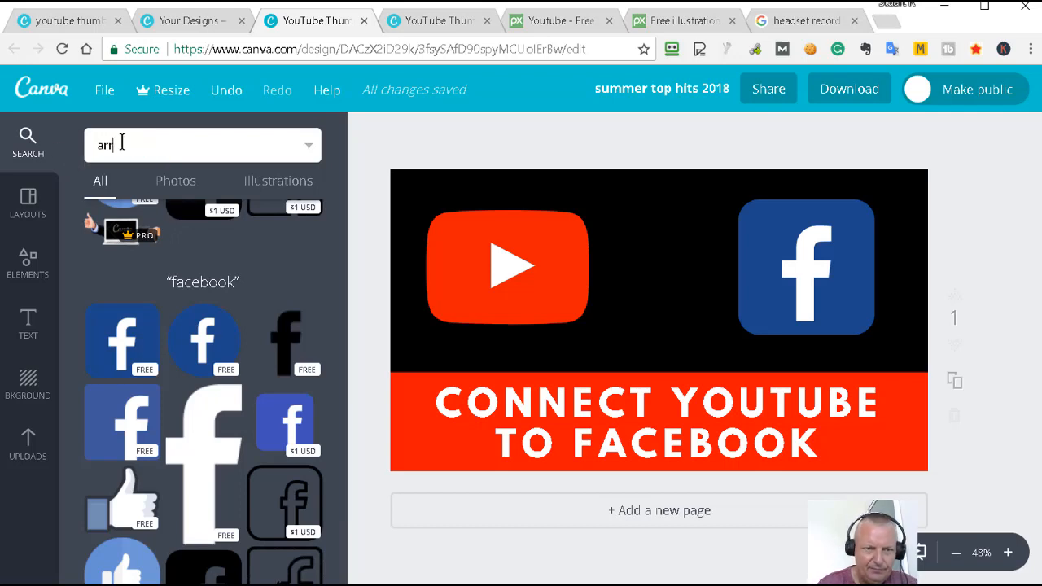
text(ow)
key(Return)
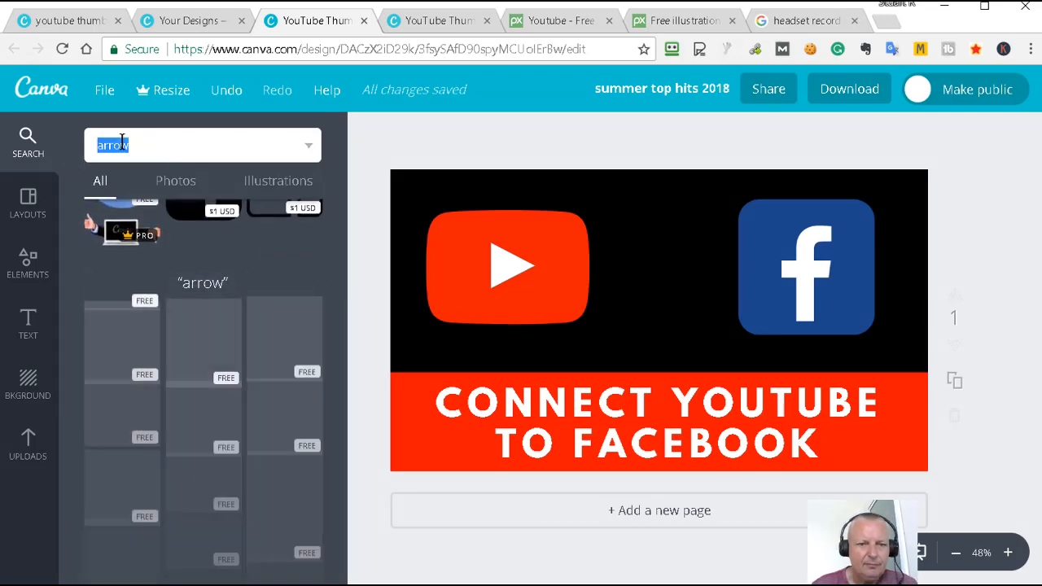
scroll(244, 366, down, 3)
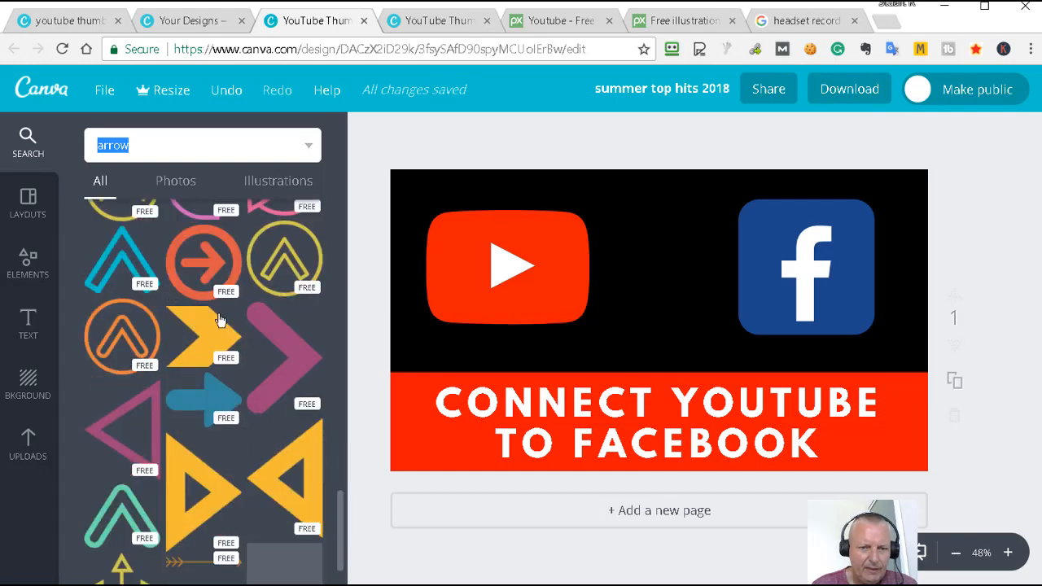
scroll(289, 366, down, 1)
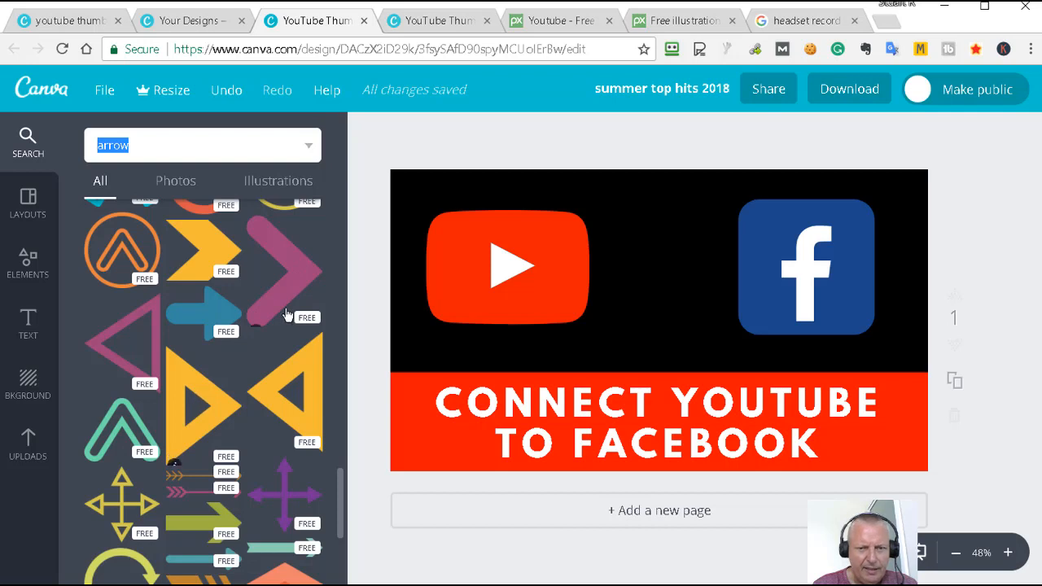
Add the free purple right-pointing chevron, shrink it, and centre it between the YouTube and Facebook logos.
drag(290, 271, 660, 270)
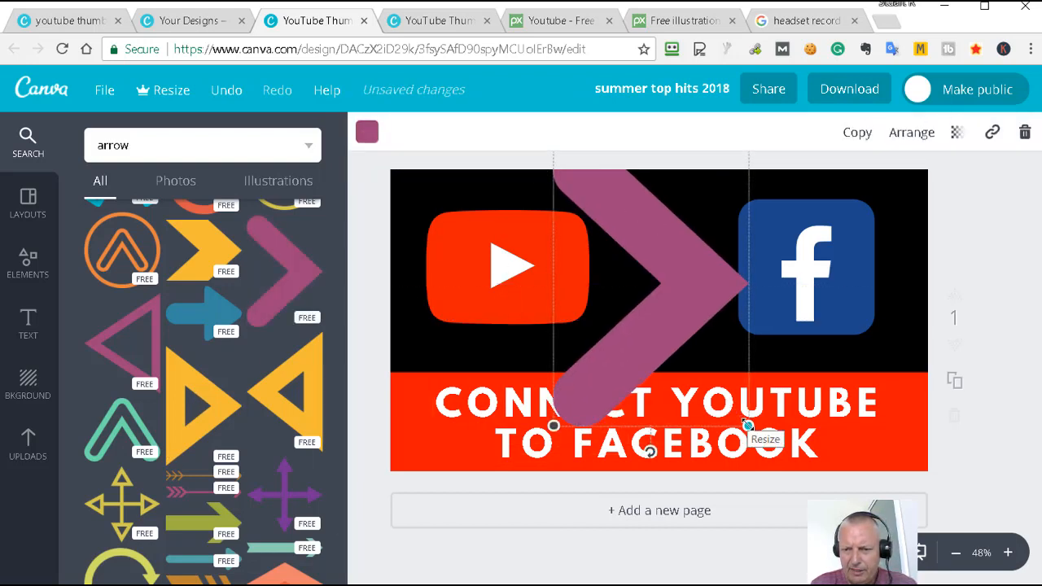
drag(747, 424, 625, 276)
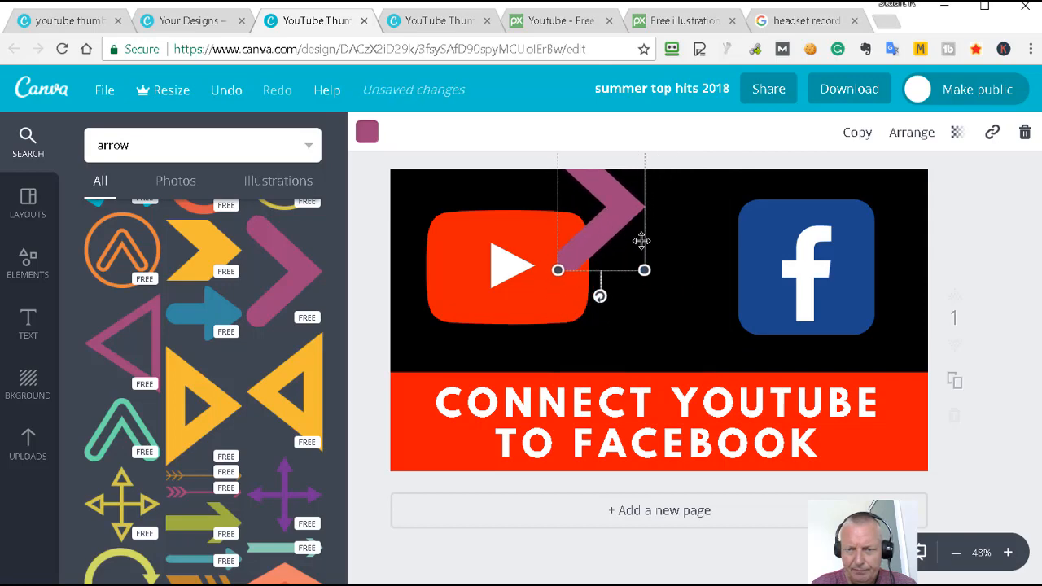
drag(604, 204, 674, 262)
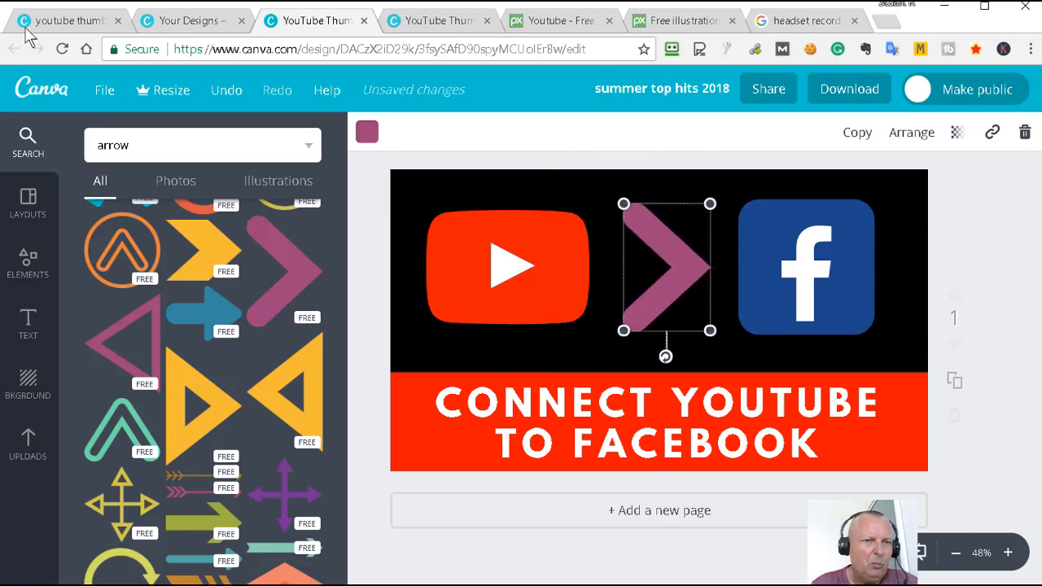
Check the example thumbnail in the youtube thumbnails folder and recolour the chevron white to match.
click(54, 22)
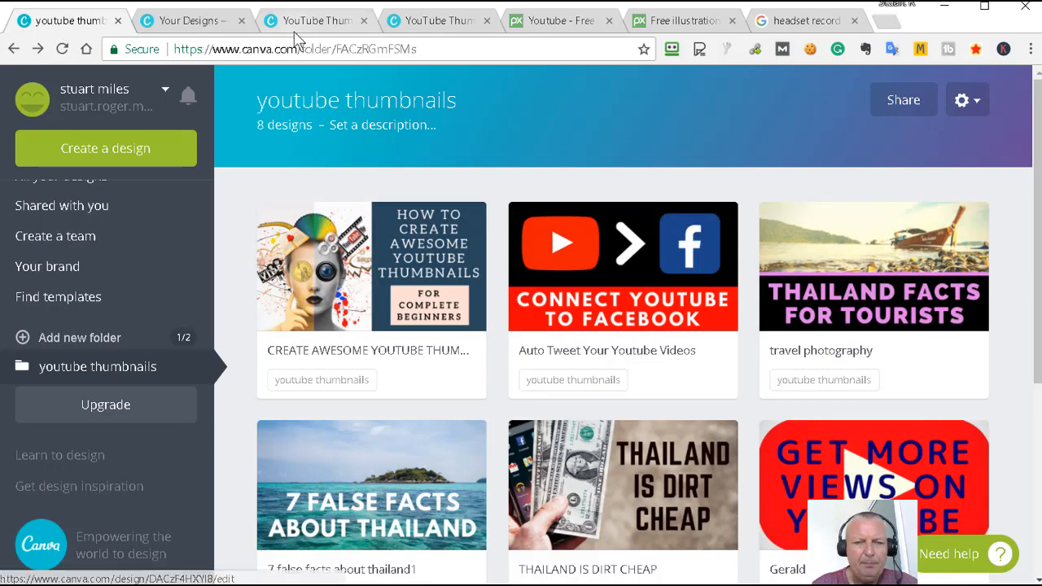
click(324, 31)
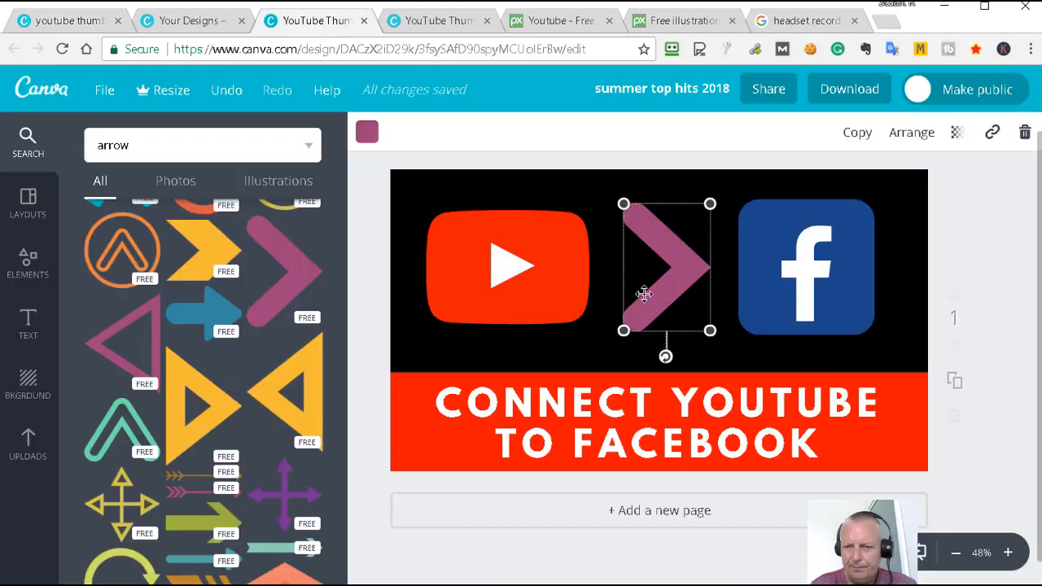
click(364, 131)
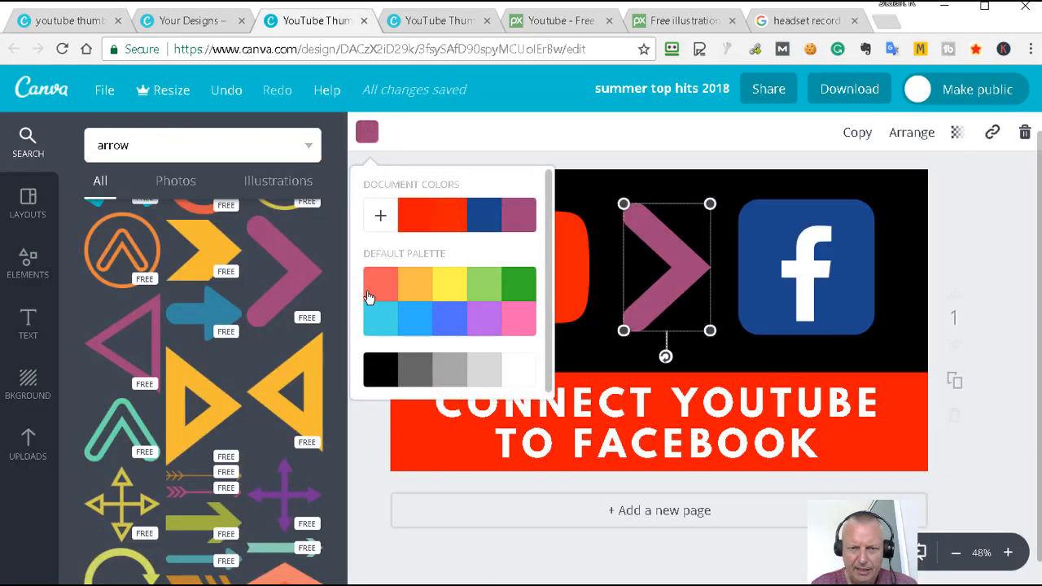
click(521, 371)
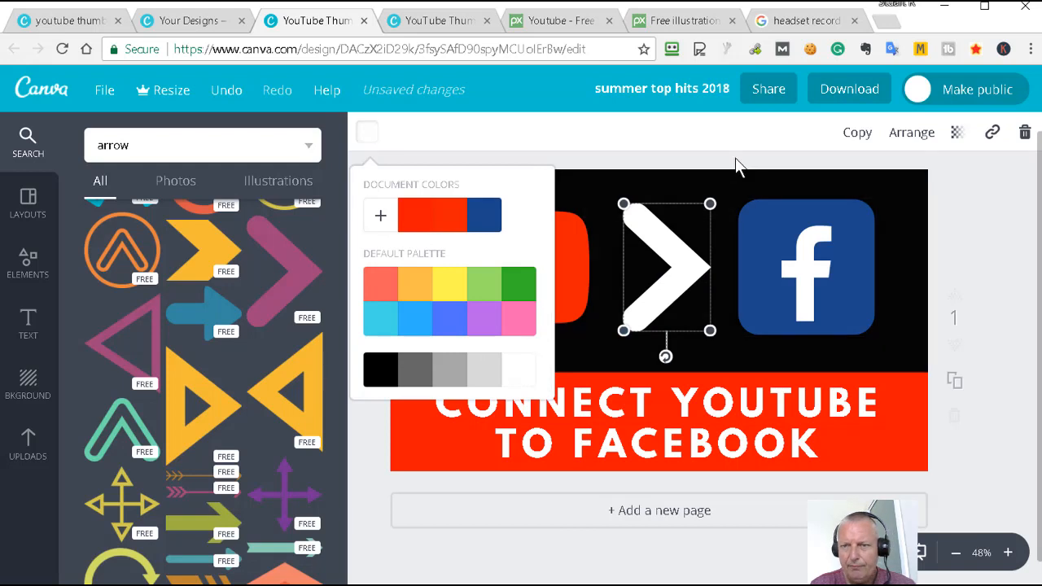
click(979, 293)
Enlarge the YouTube logo slightly and shift both logos and the chevron to space them evenly across the black area.
click(512, 279)
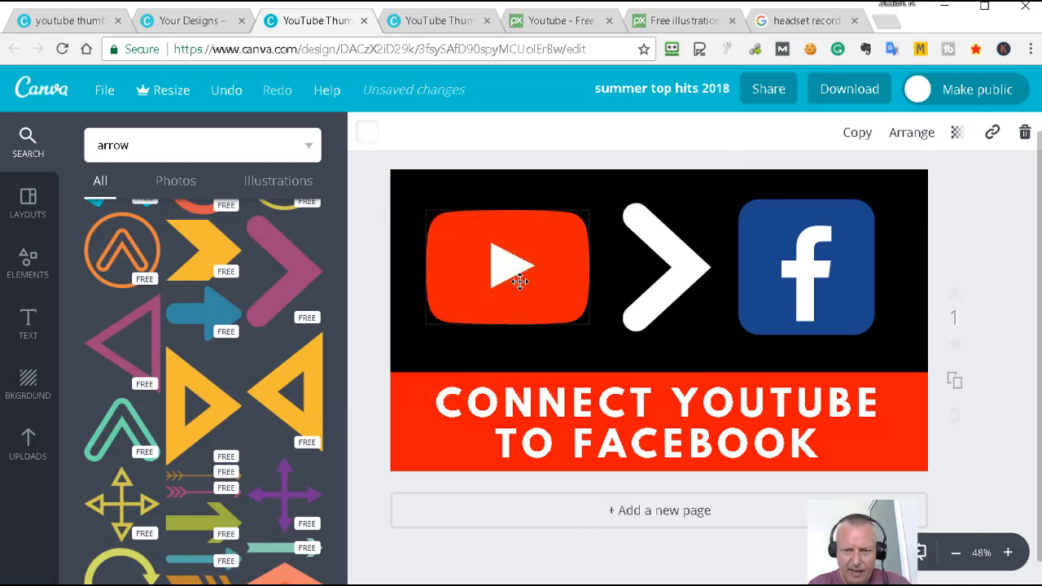
drag(424, 325, 415, 328)
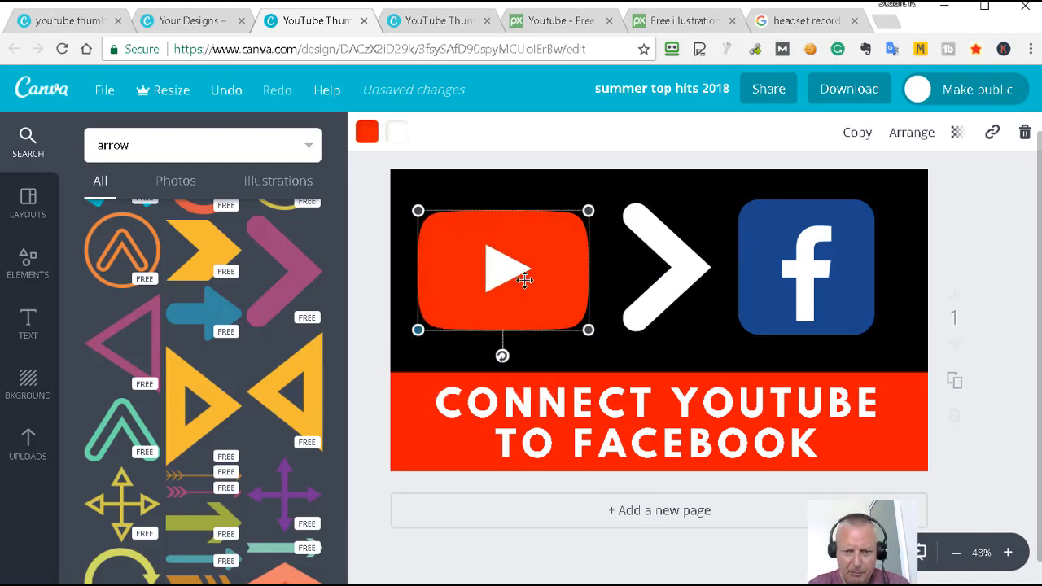
drag(523, 279, 519, 278)
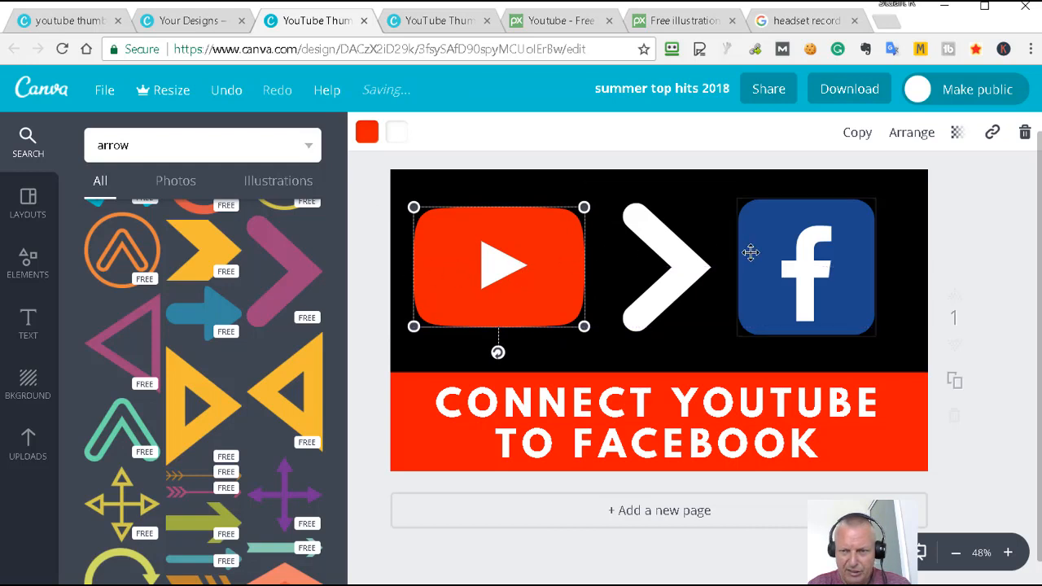
drag(786, 271, 790, 276)
drag(676, 264, 677, 261)
click(972, 295)
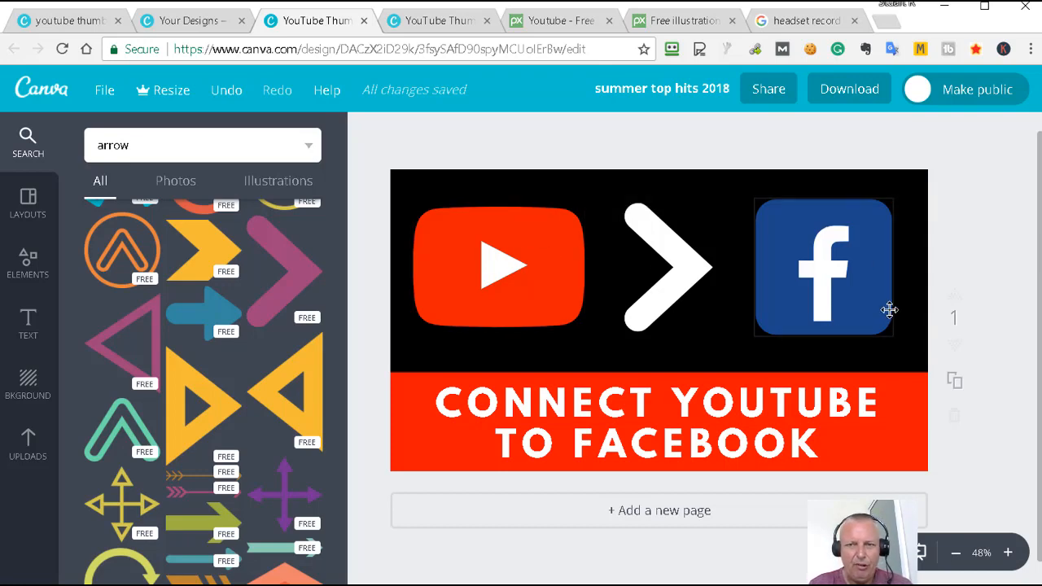
Look through the Pixabay image results for youtube and return to the thumbnail design.
click(561, 28)
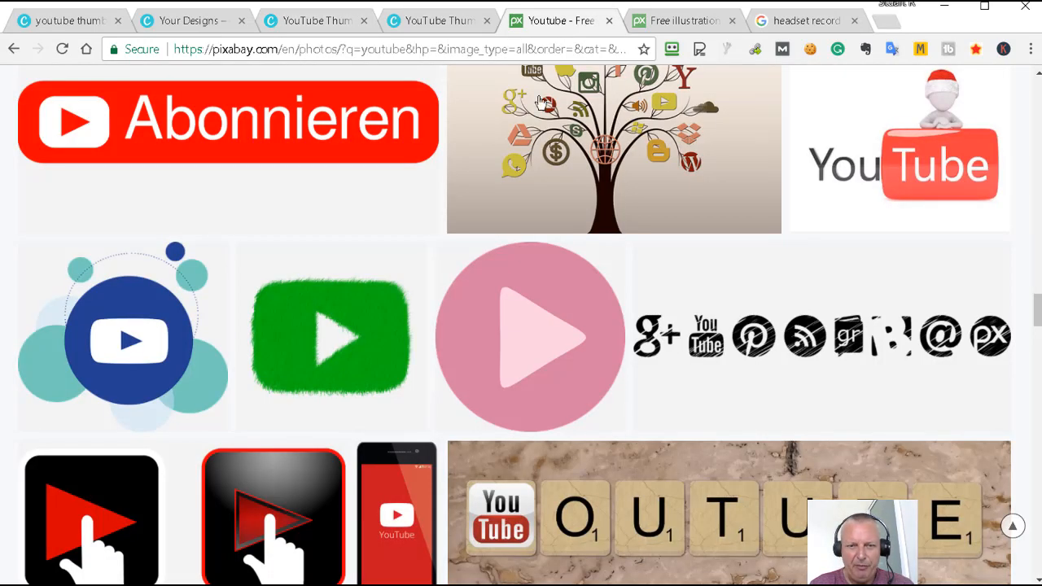
scroll(730, 260, up, 6)
scroll(721, 263, down, 2)
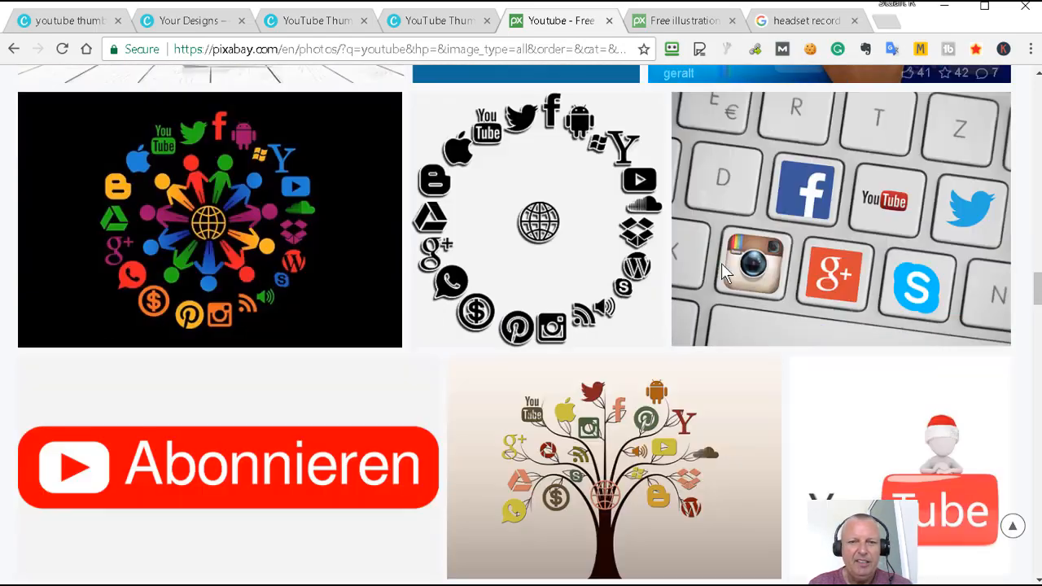
scroll(735, 280, up, 10)
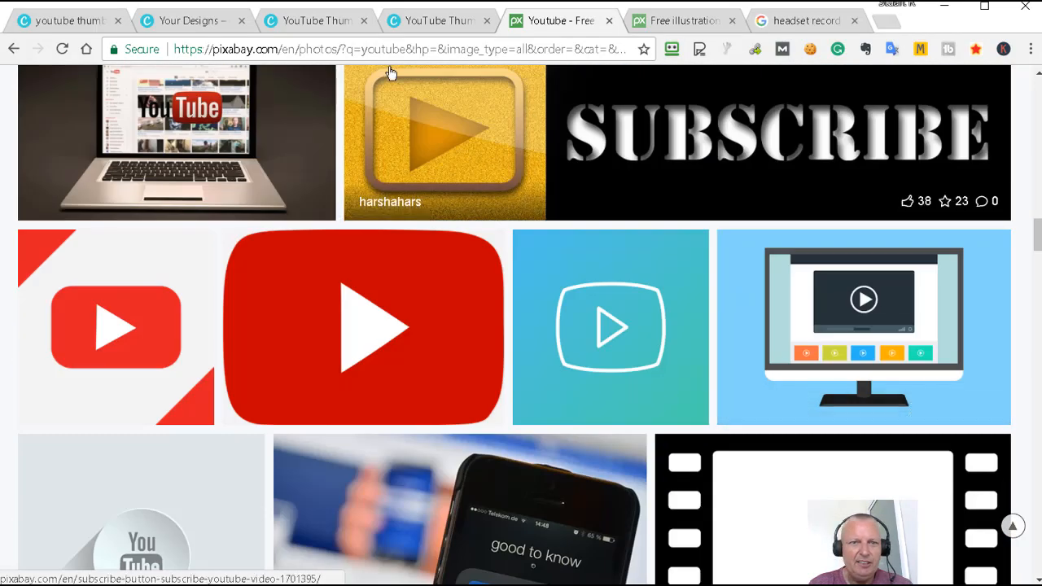
click(317, 23)
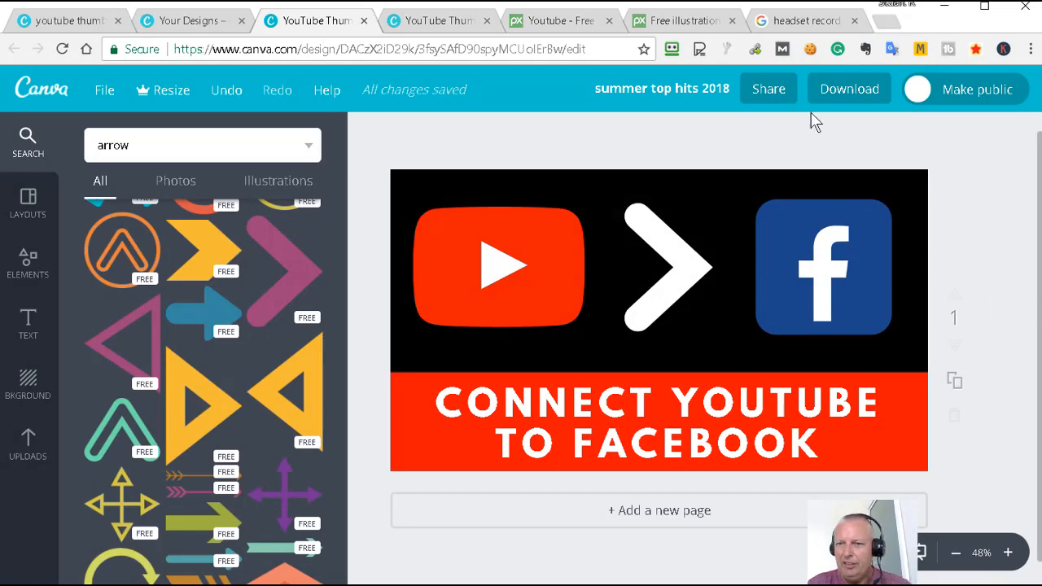
Download the finished thumbnail as a JPG.
click(859, 94)
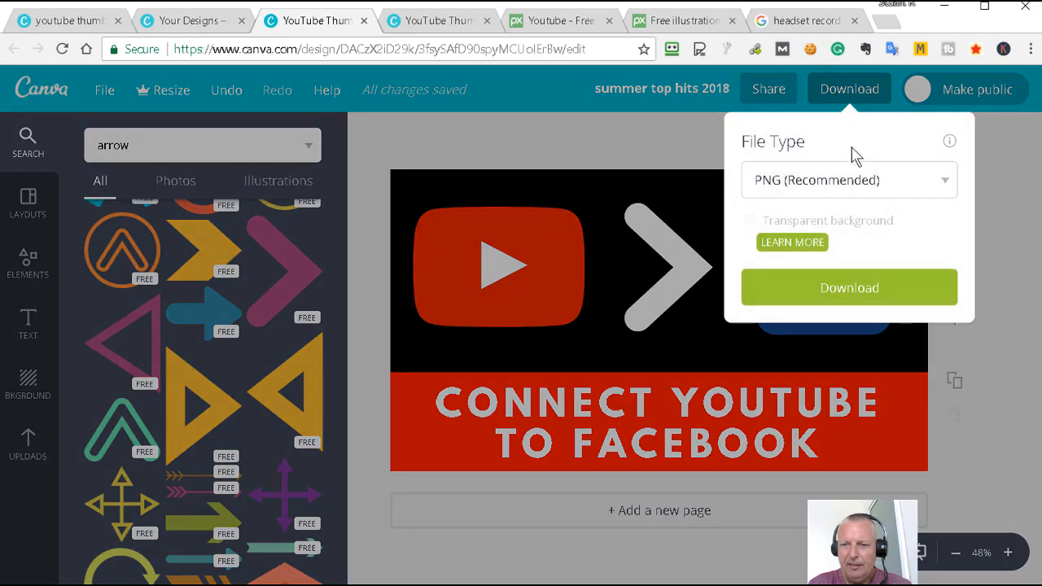
click(845, 189)
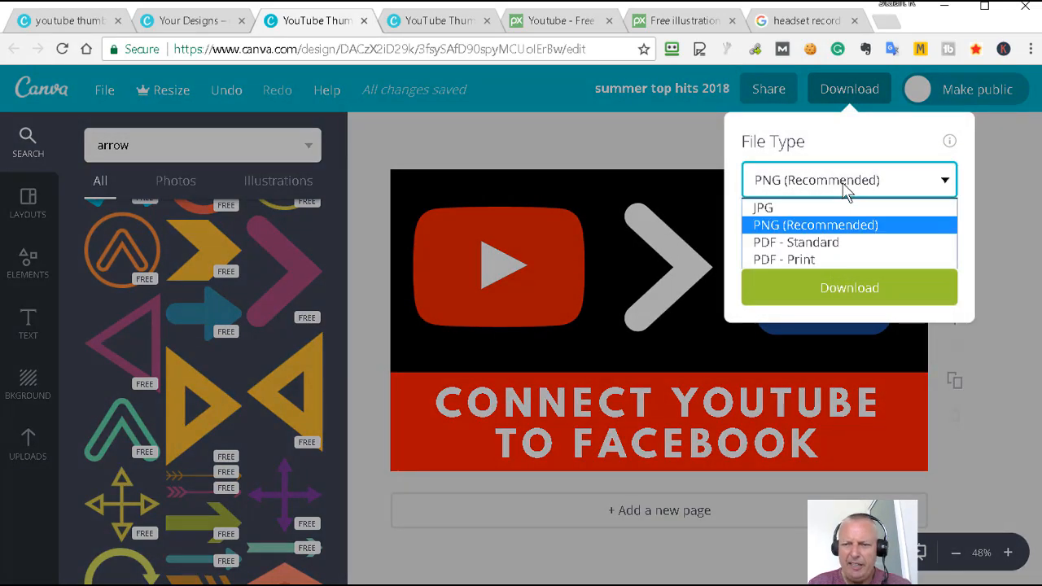
click(789, 207)
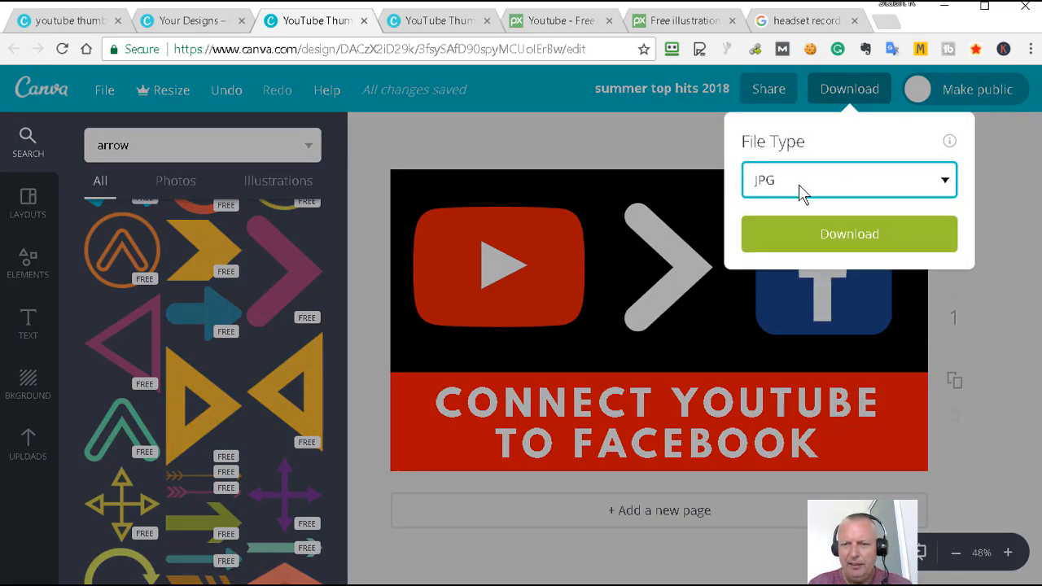
click(837, 236)
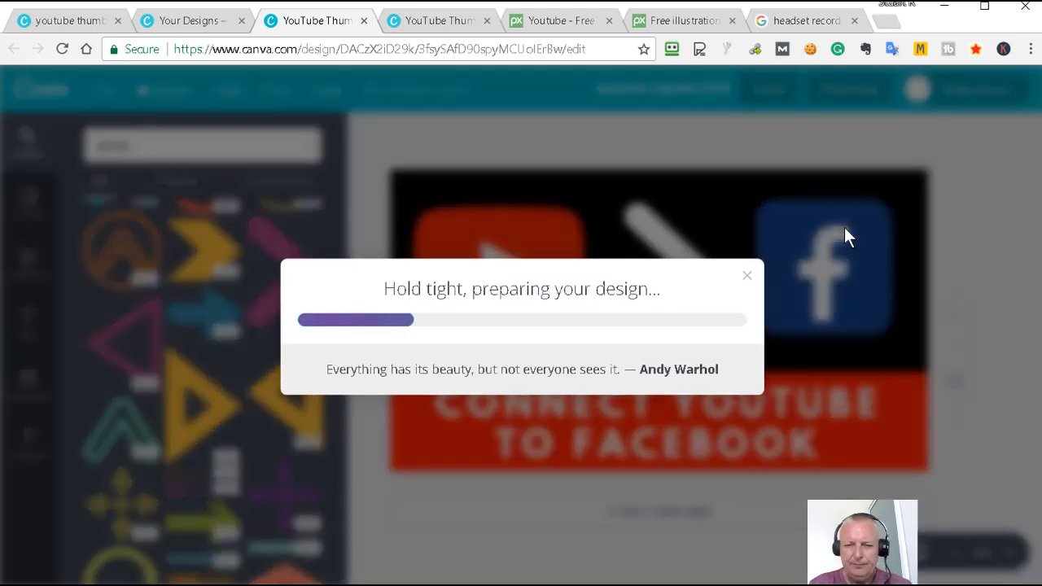